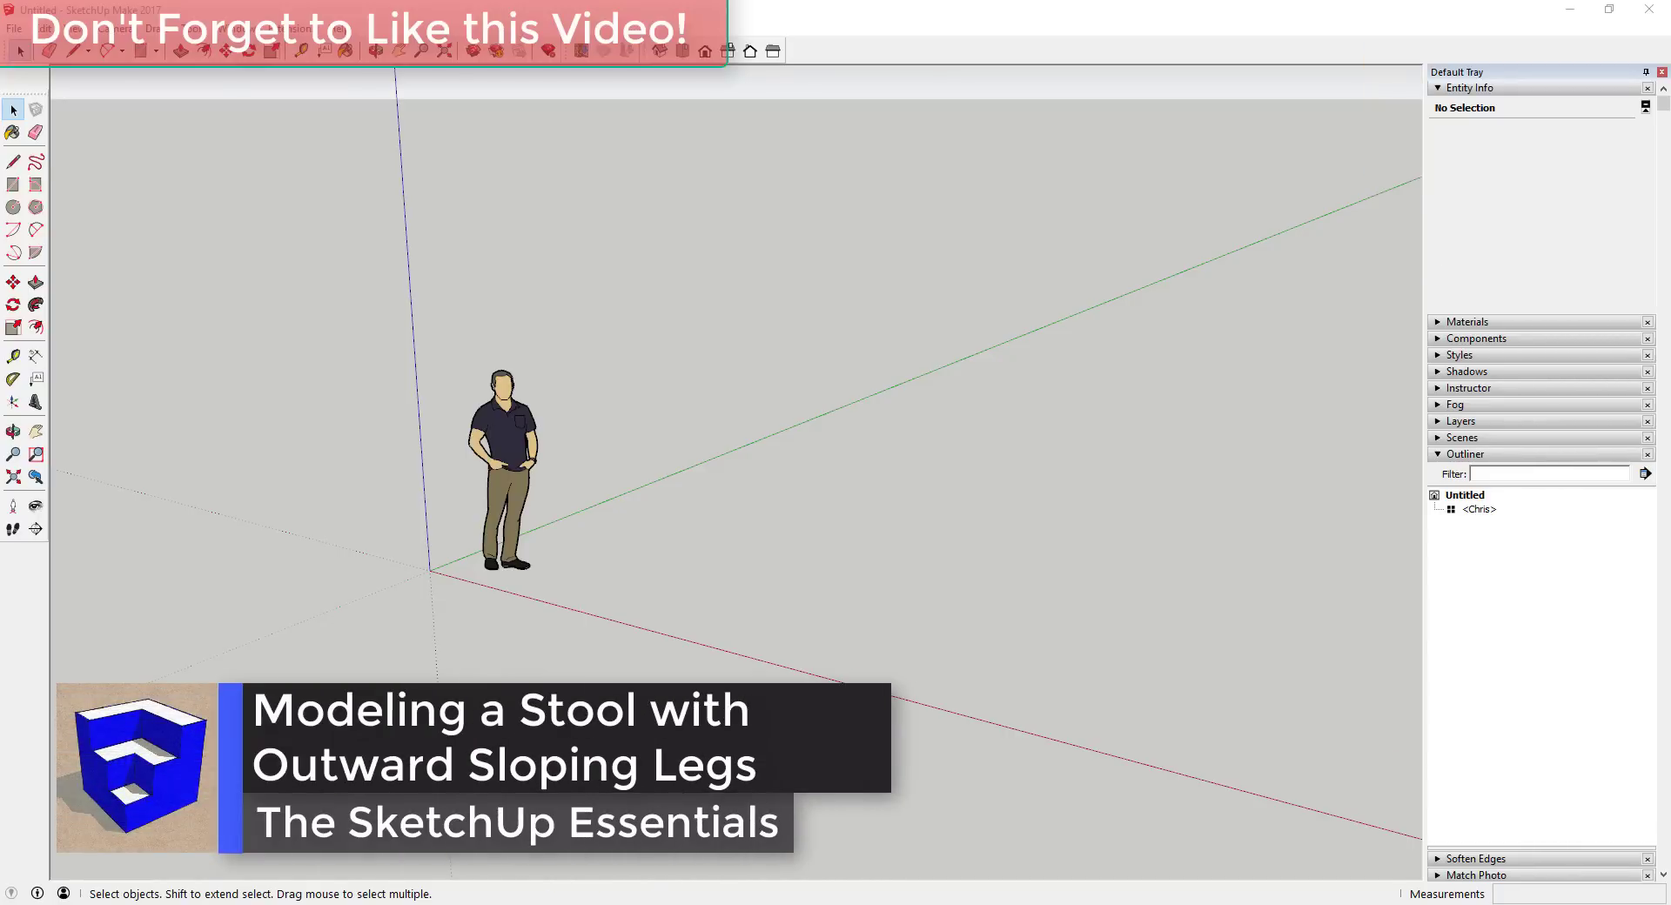
# - Delete the default human figure from the model
pyautogui.hotkey('ctrl', 'a')
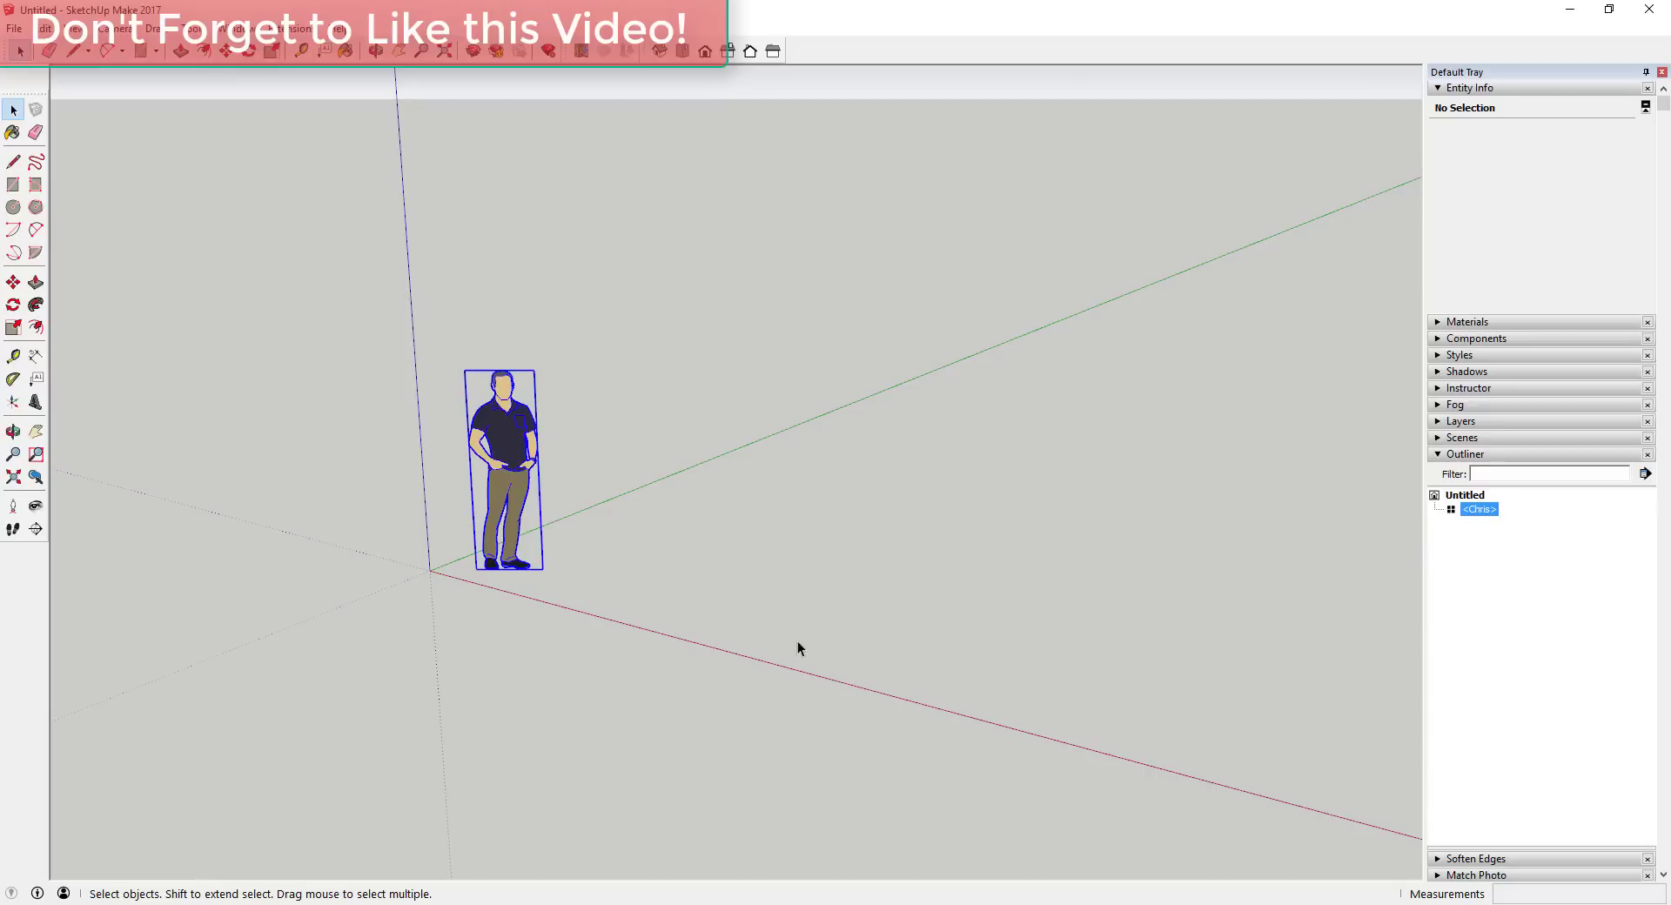
pyautogui.press('Delete')
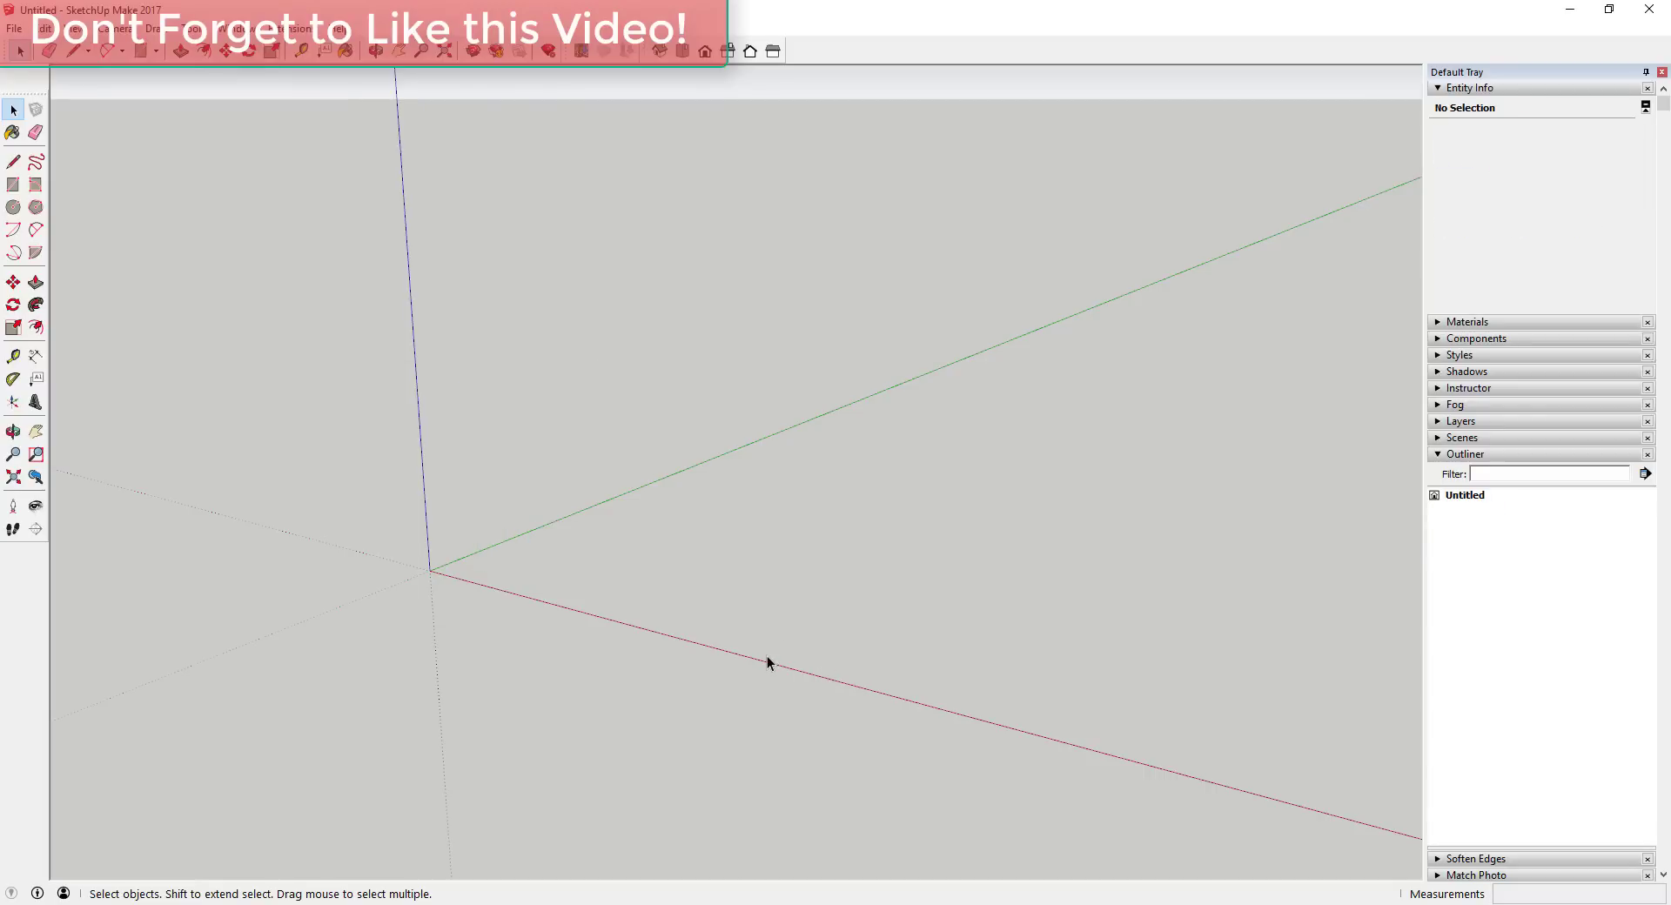
pyautogui.press('r')
pyautogui.click(430, 571)
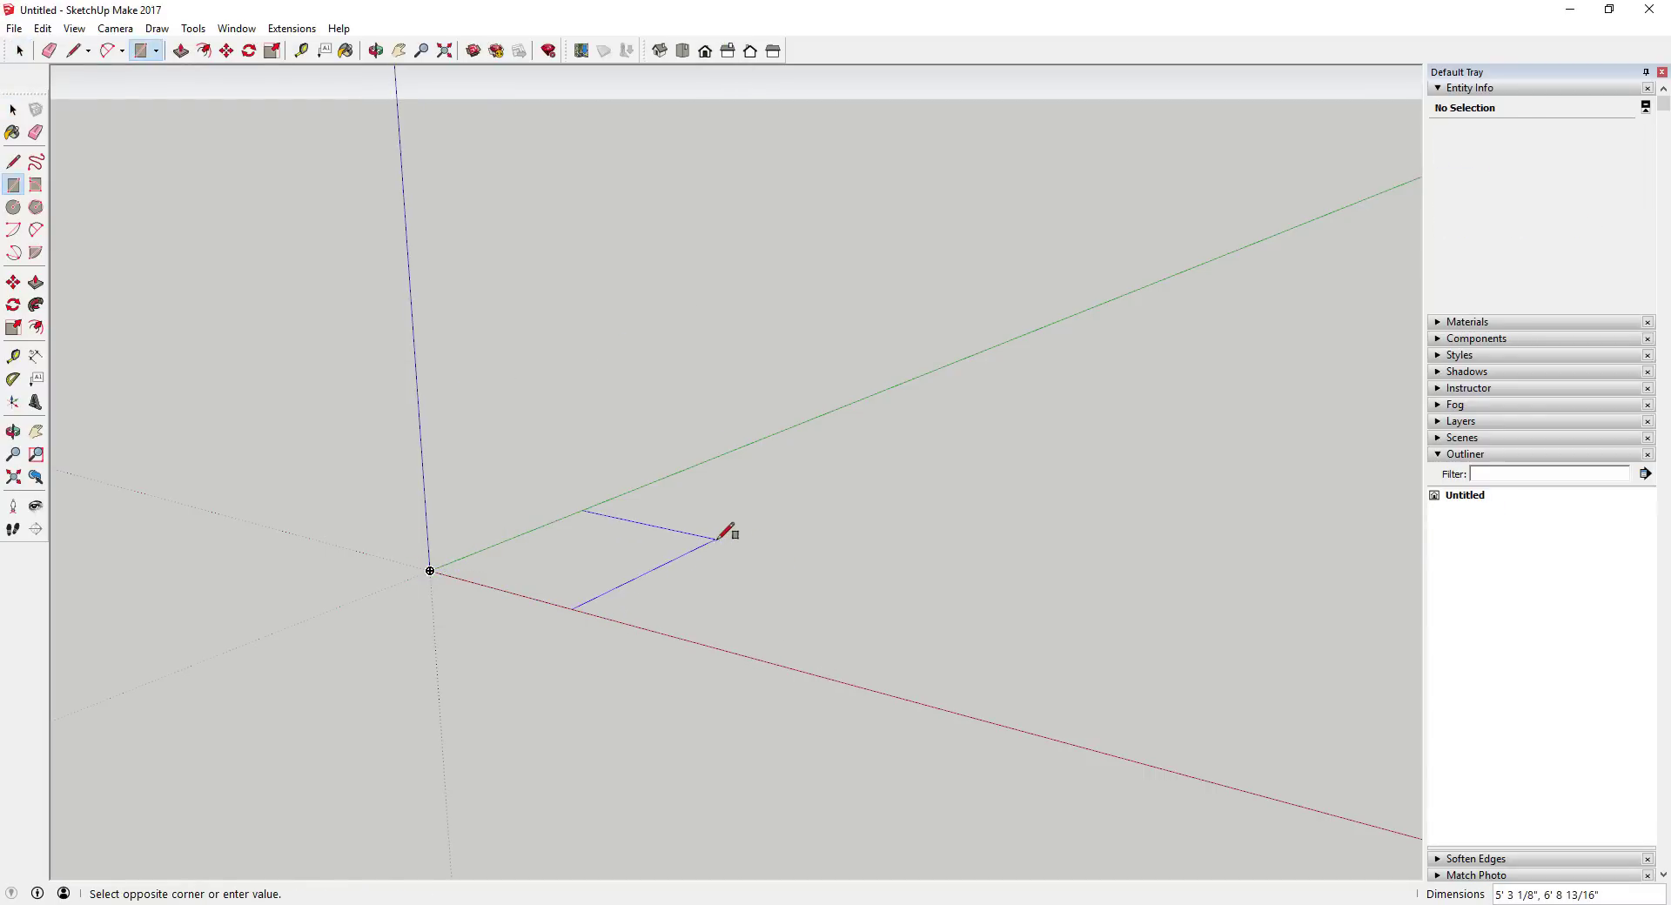
pyautogui.press('space')
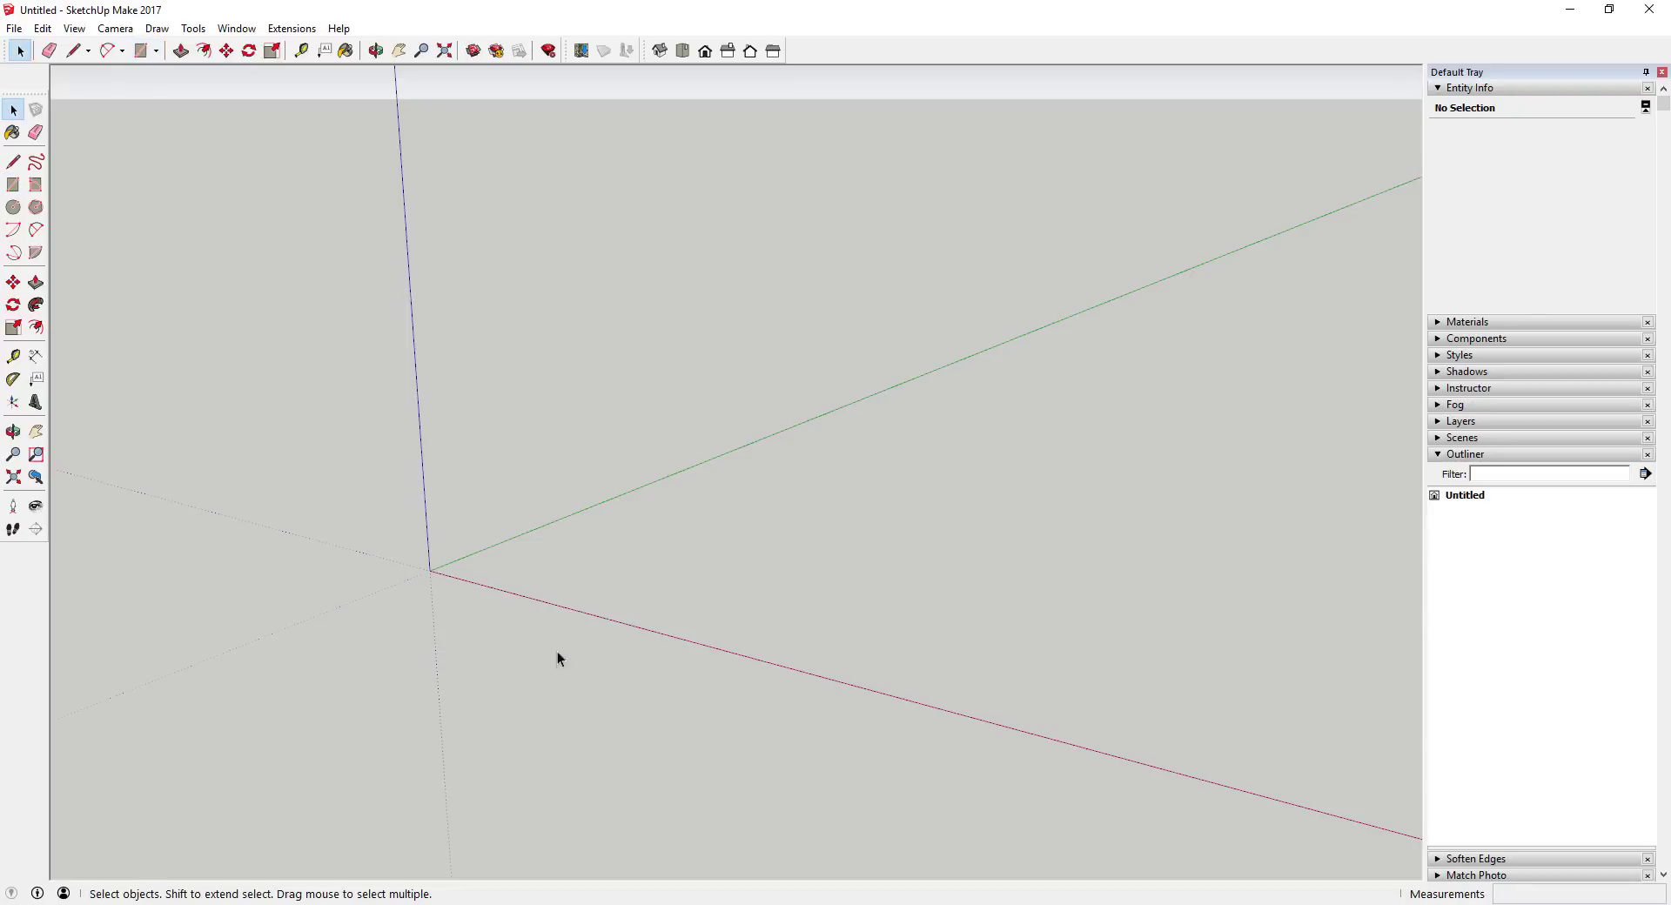
# - Draw a 12-inch square on the ground plane with one corner at the origin
pyautogui.press('r')
pyautogui.click(430, 571)
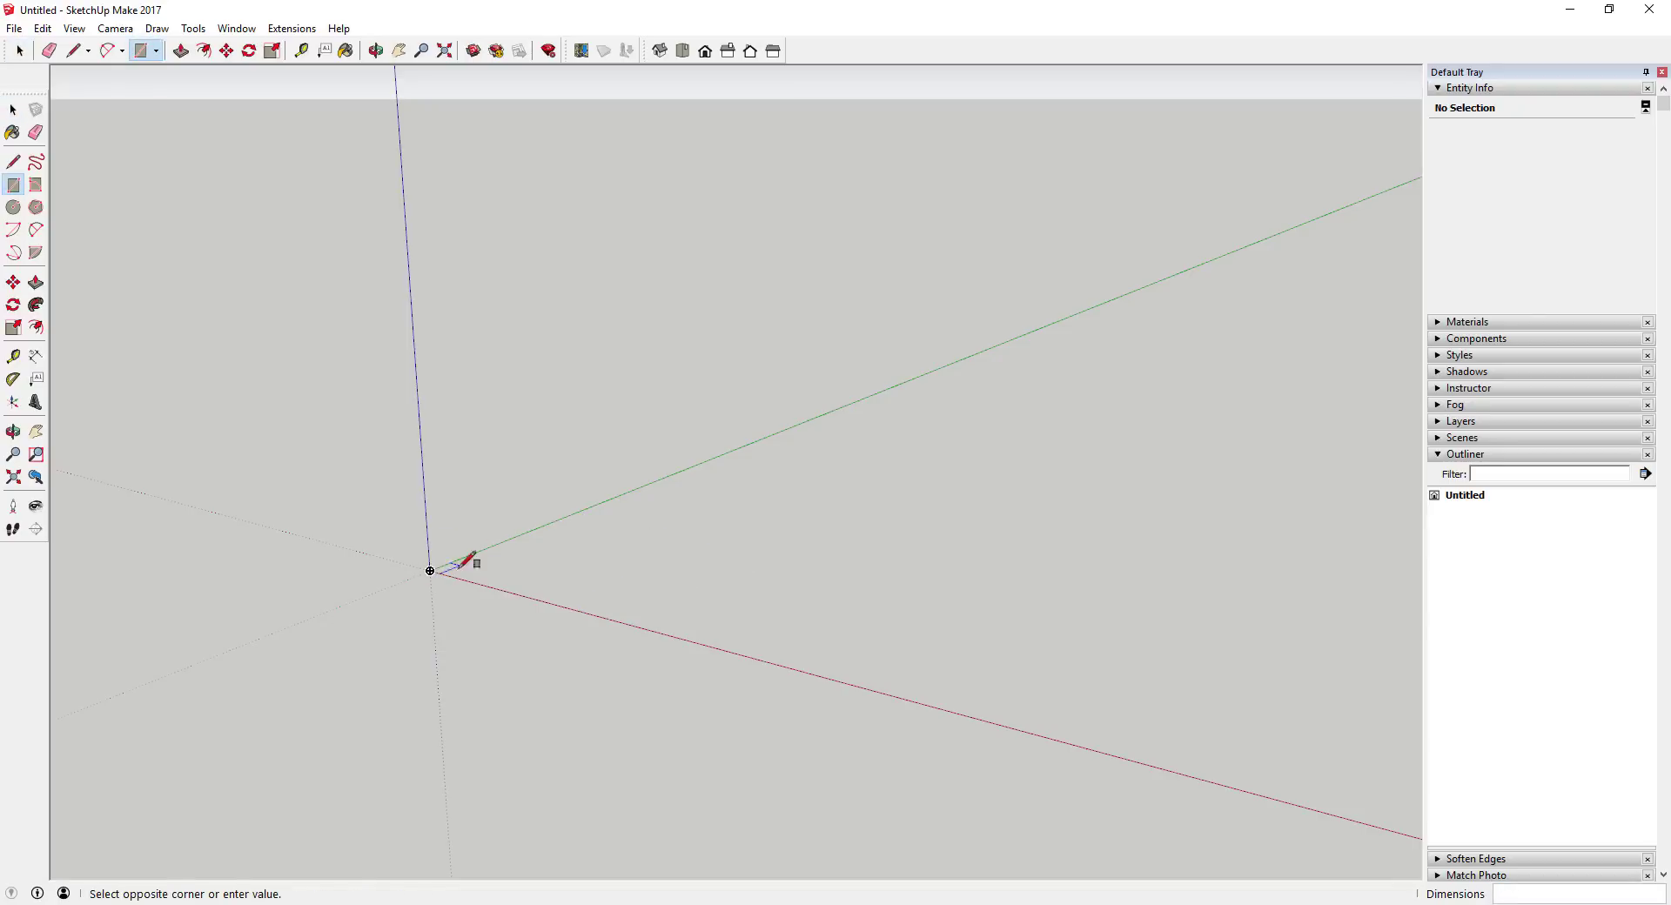
pyautogui.write('12')
pyautogui.press('Return')
pyautogui.press('space')
pyautogui.scroll(3, 441, 580)
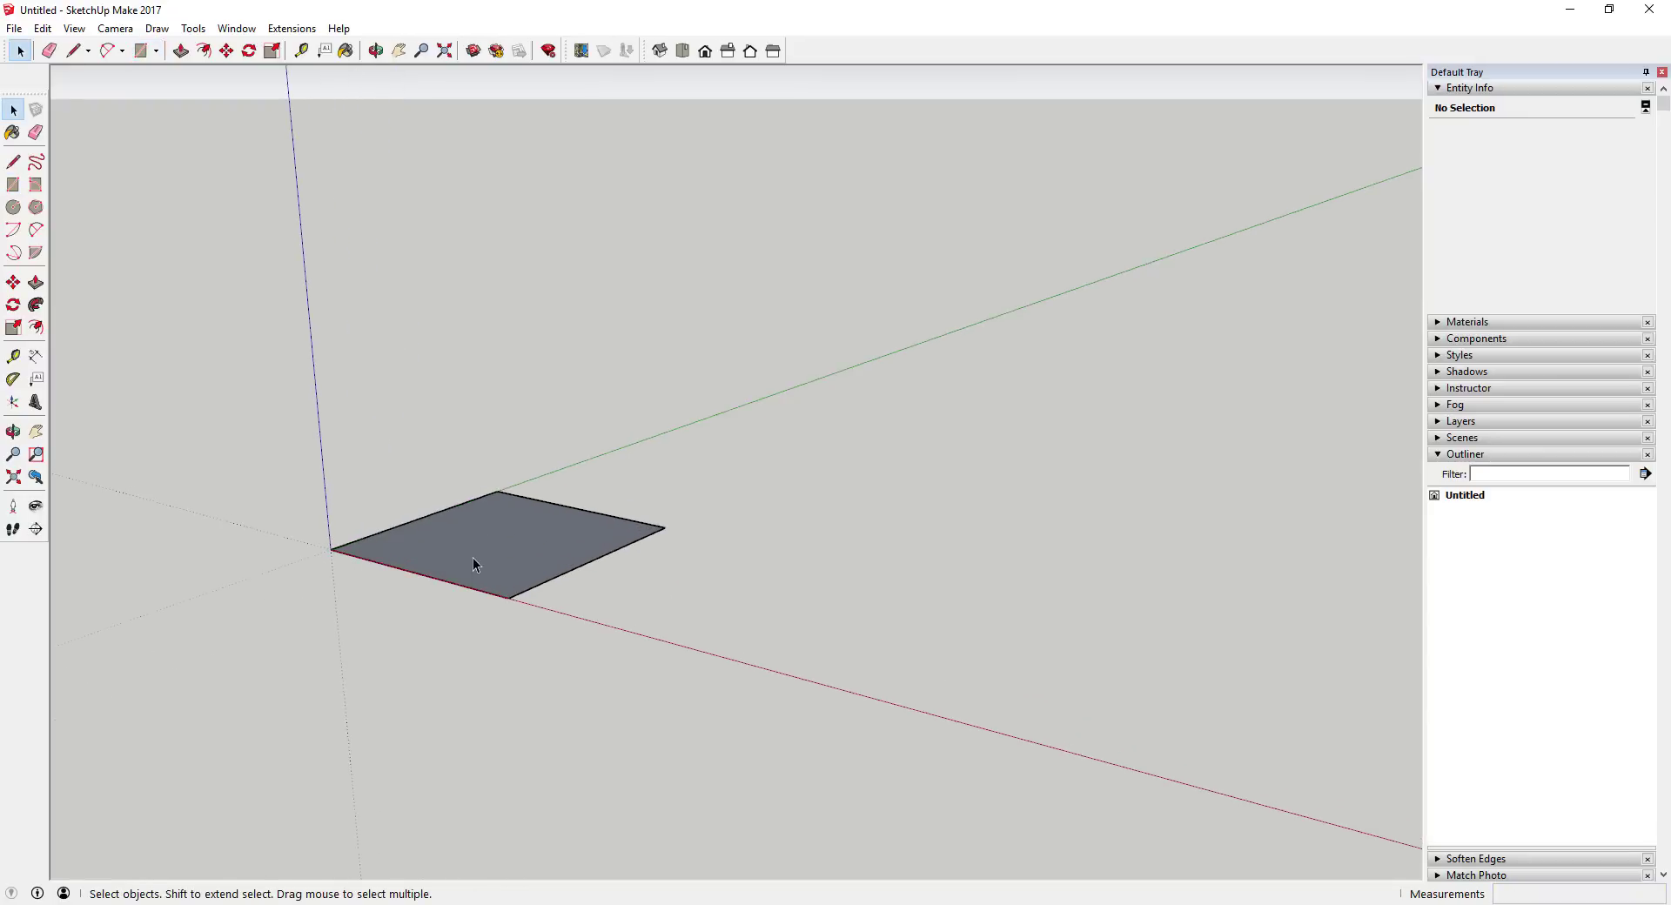
pyautogui.scroll(2, 473, 557)
pyautogui.keyDown('shift'); pyautogui.moveTo(498, 555); pyautogui.dragTo(649, 535, button='middle'); pyautogui.keyUp('shift')
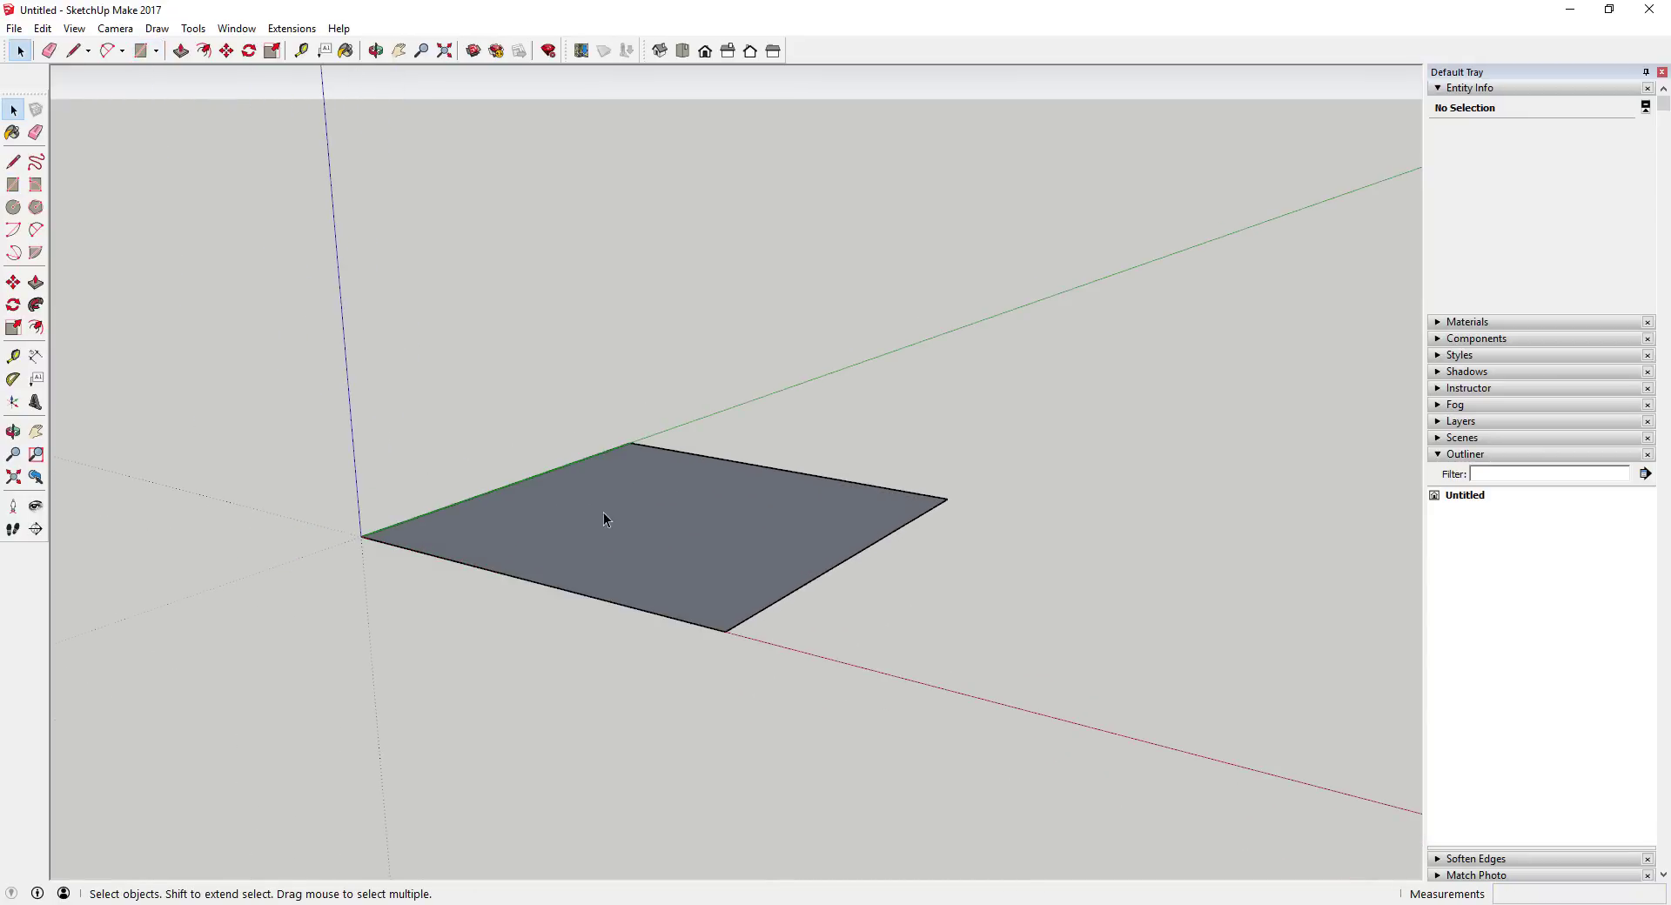
pyautogui.moveTo(616, 456); pyautogui.dragTo(614, 551, button='middle')
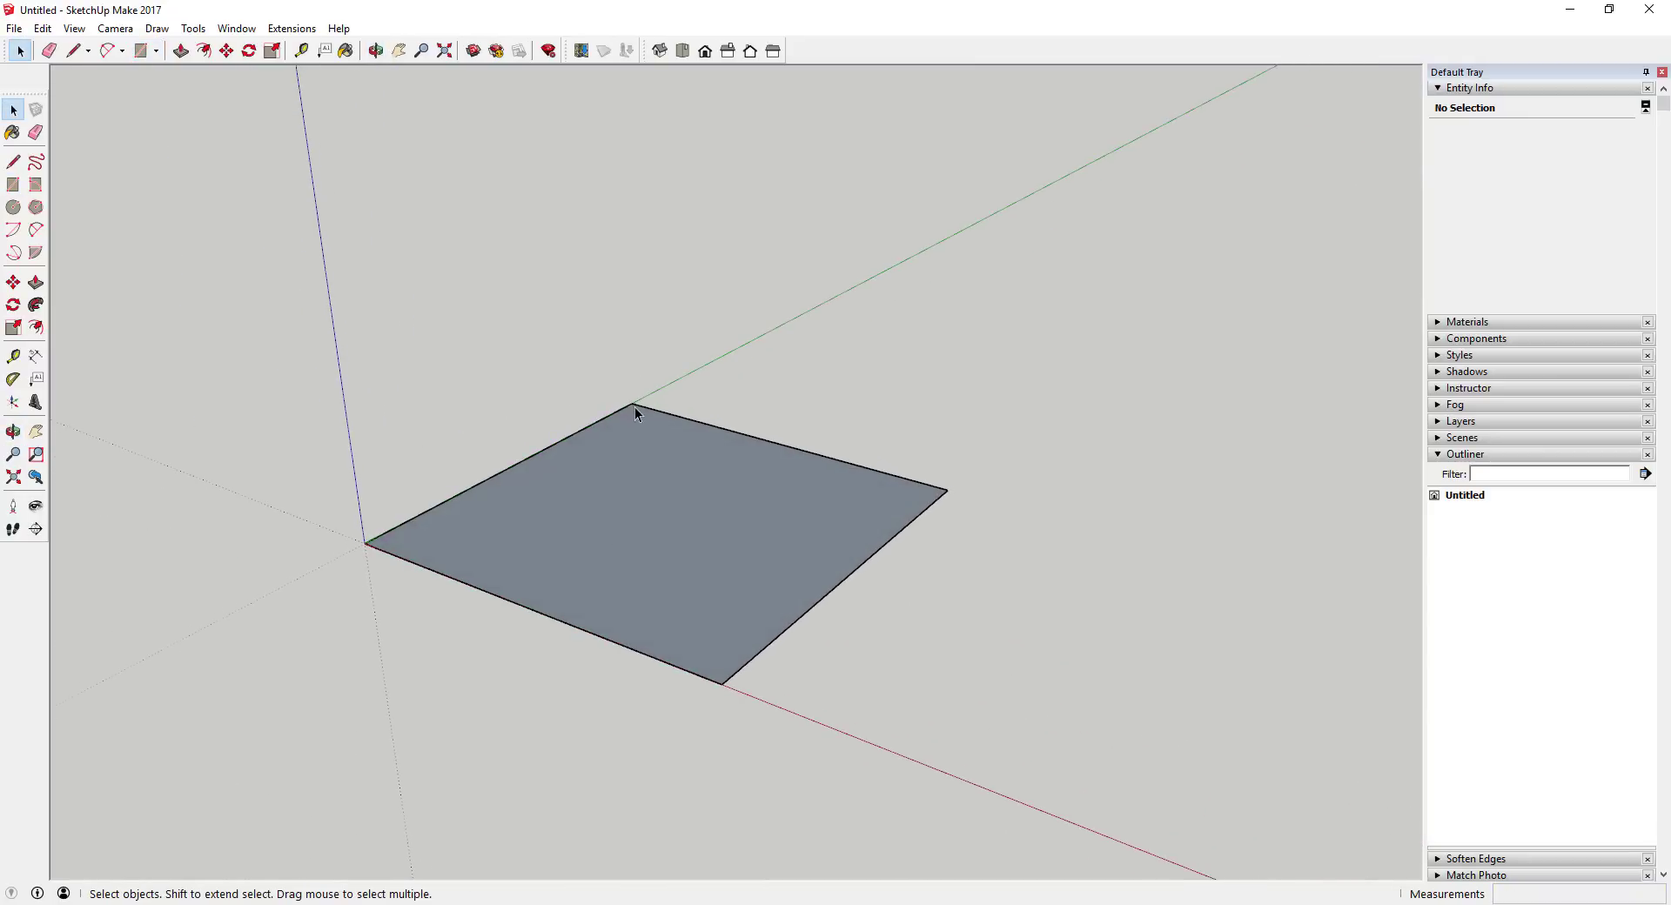
pyautogui.press('l')
pyautogui.press('space')
pyautogui.click(19, 356)
pyautogui.click(770, 442)
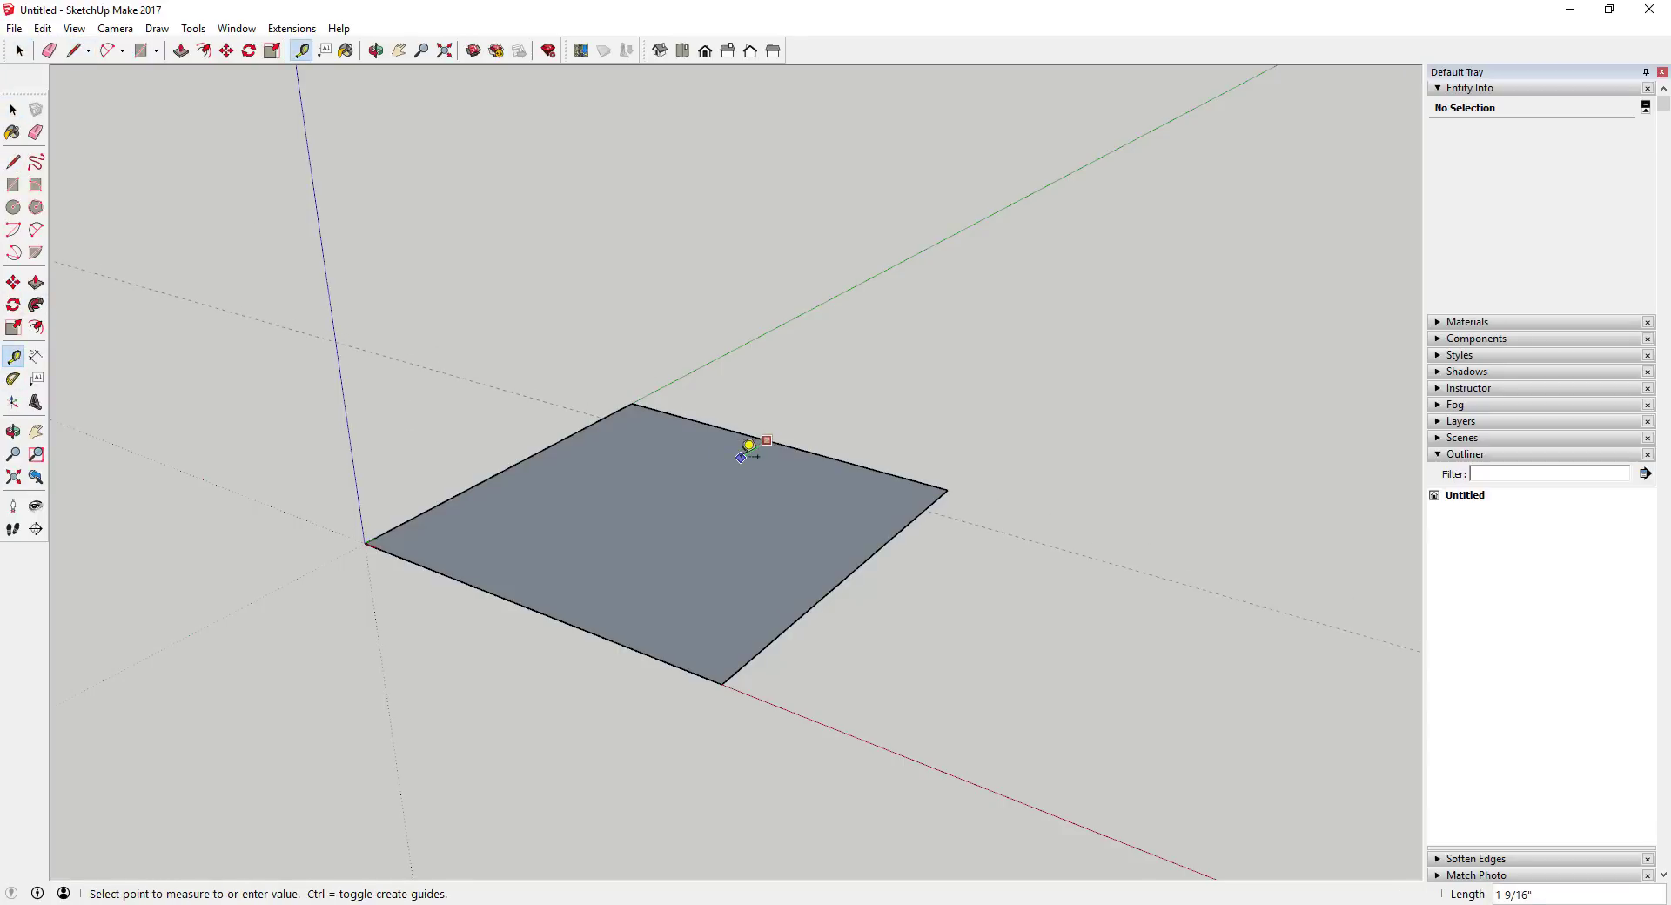
pyautogui.press('space')
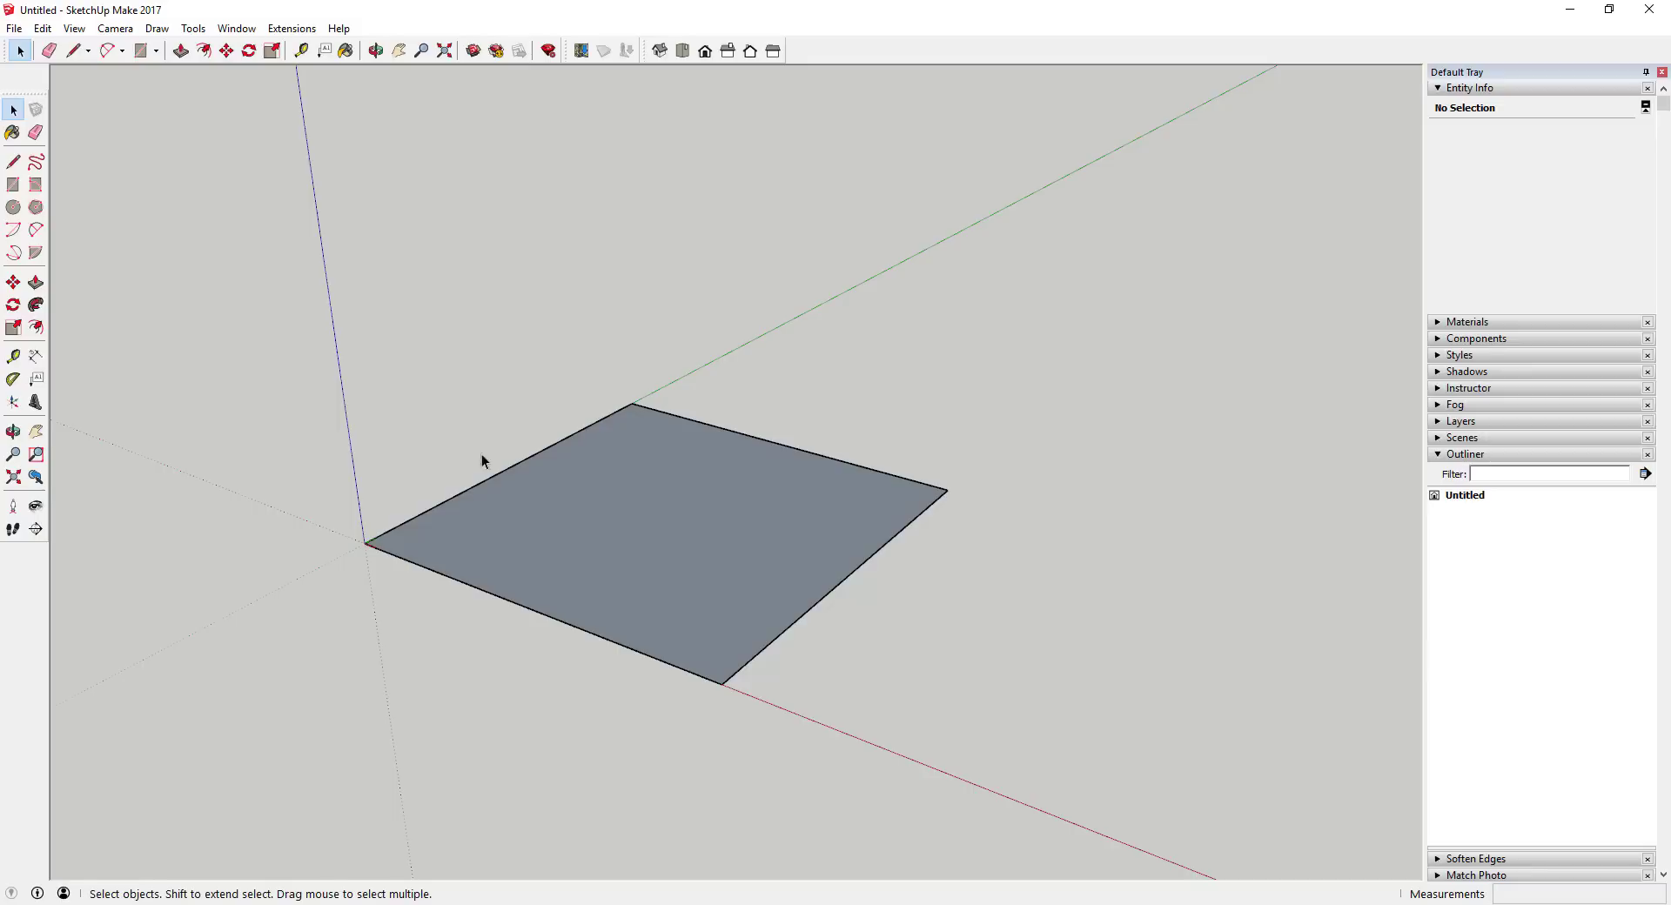
# - Place guide lines 2 inches inward from the square's edge opposite the red axis and its edge along the green axis
pyautogui.click(18, 359)
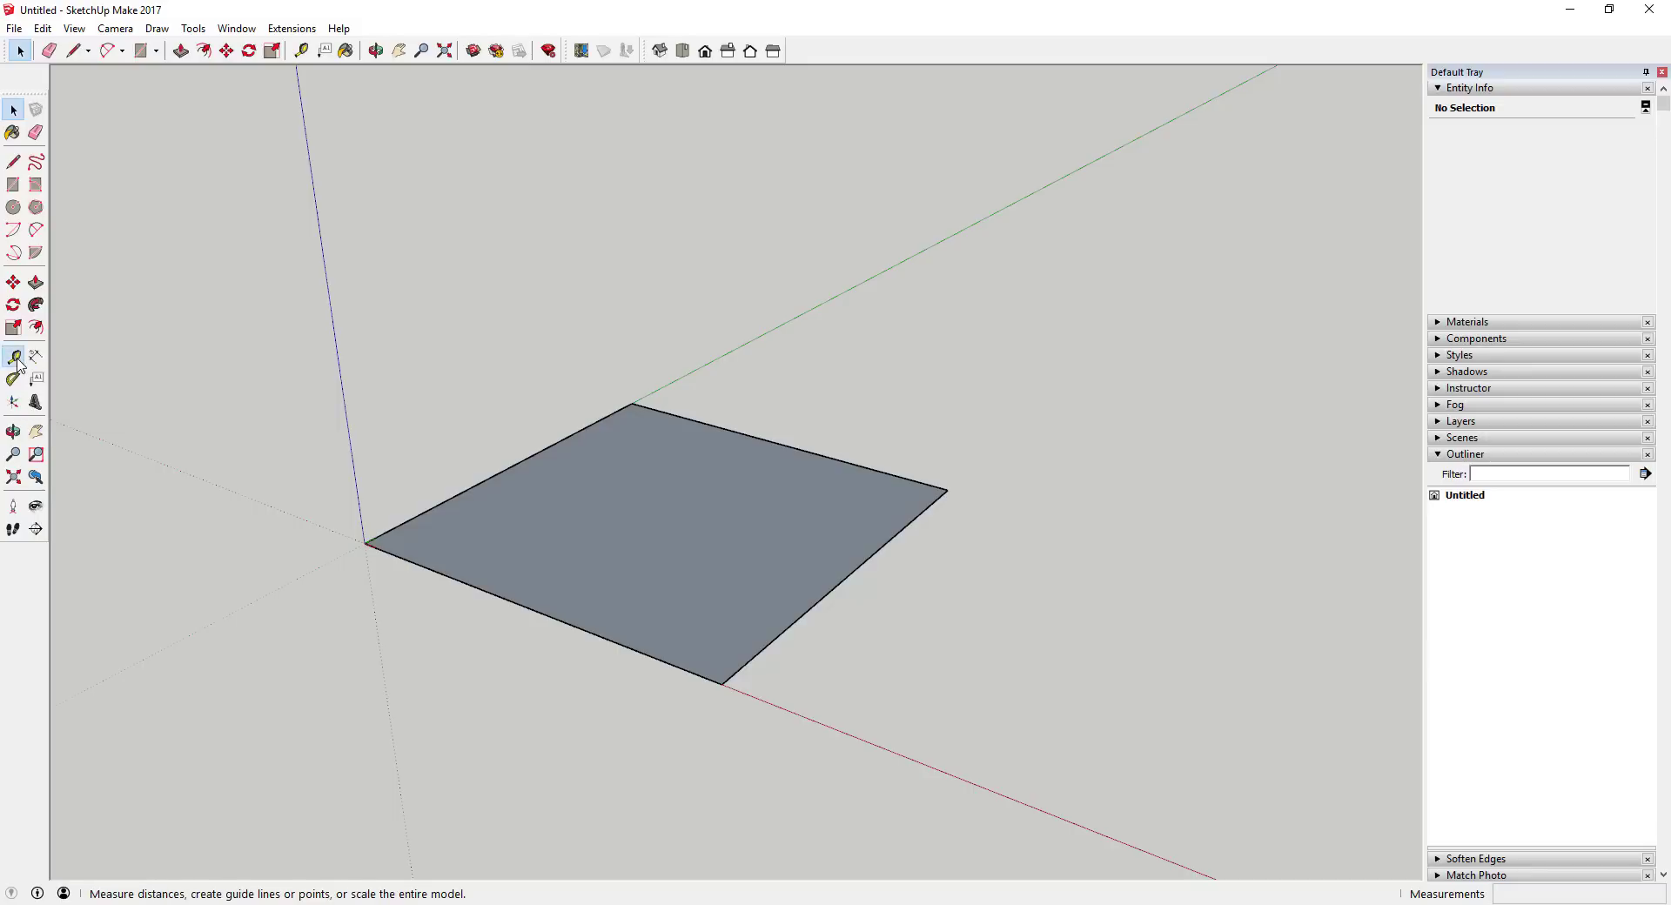
pyautogui.click(777, 444)
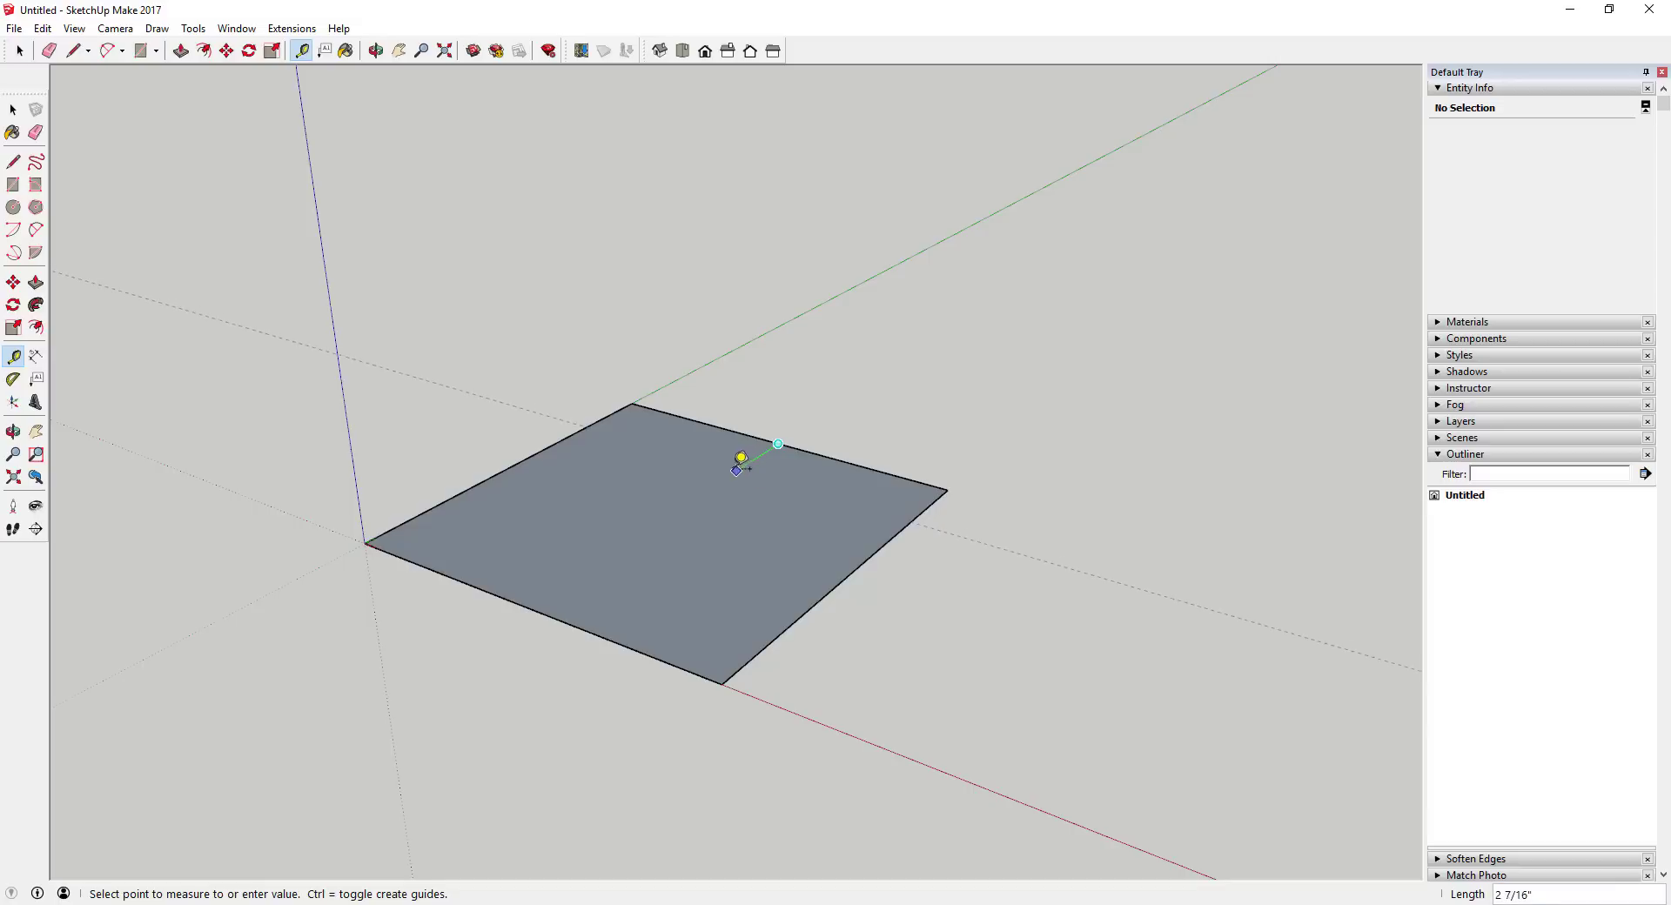
pyautogui.press('ctrl')
pyautogui.click(842, 481)
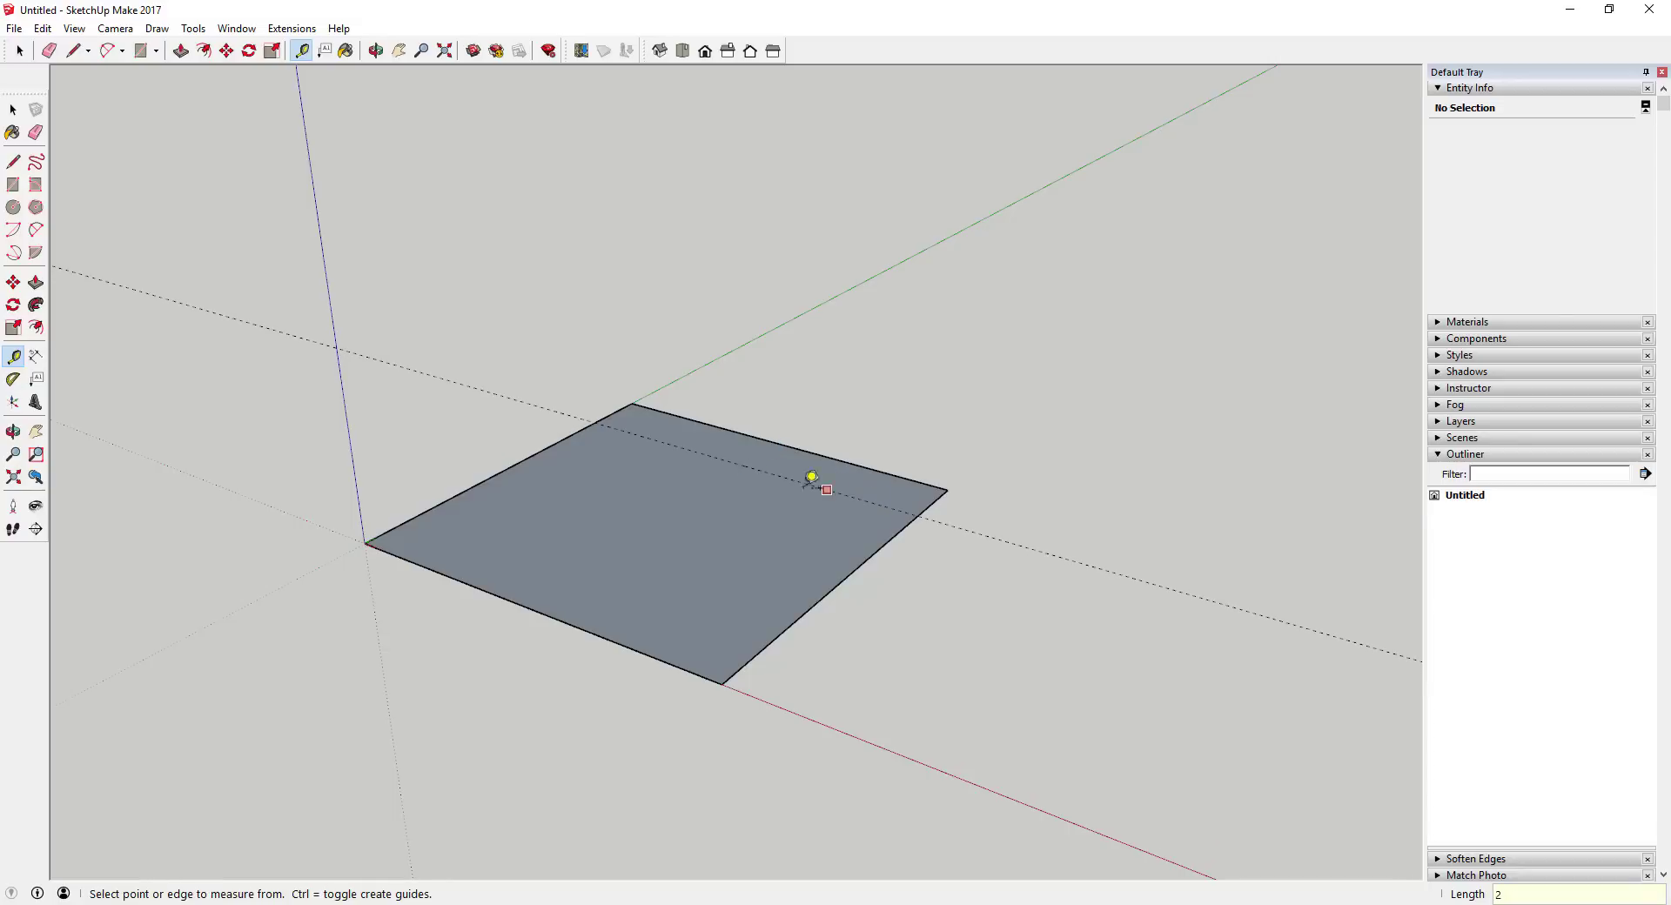
pyautogui.click(552, 444)
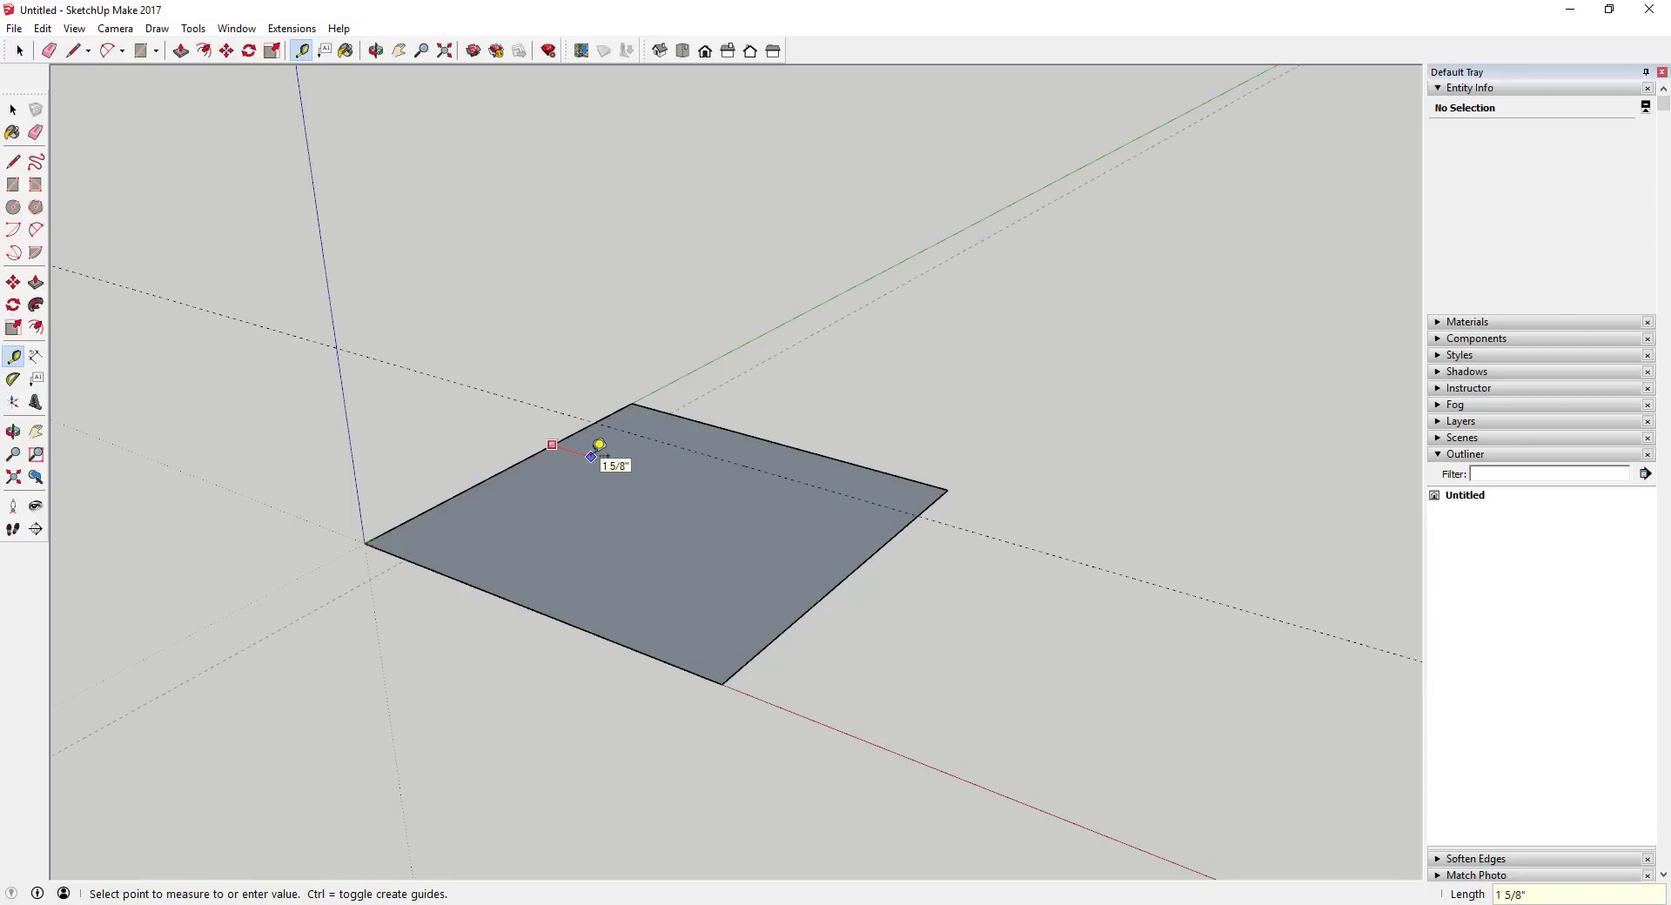
pyautogui.write('2')
pyautogui.press('Return')
# - Place guide lines 2 inches inward from the square's edge opposite the green axis and its edge along the red axis
pyautogui.click(849, 574)
pyautogui.write('2')
pyautogui.press('Return')
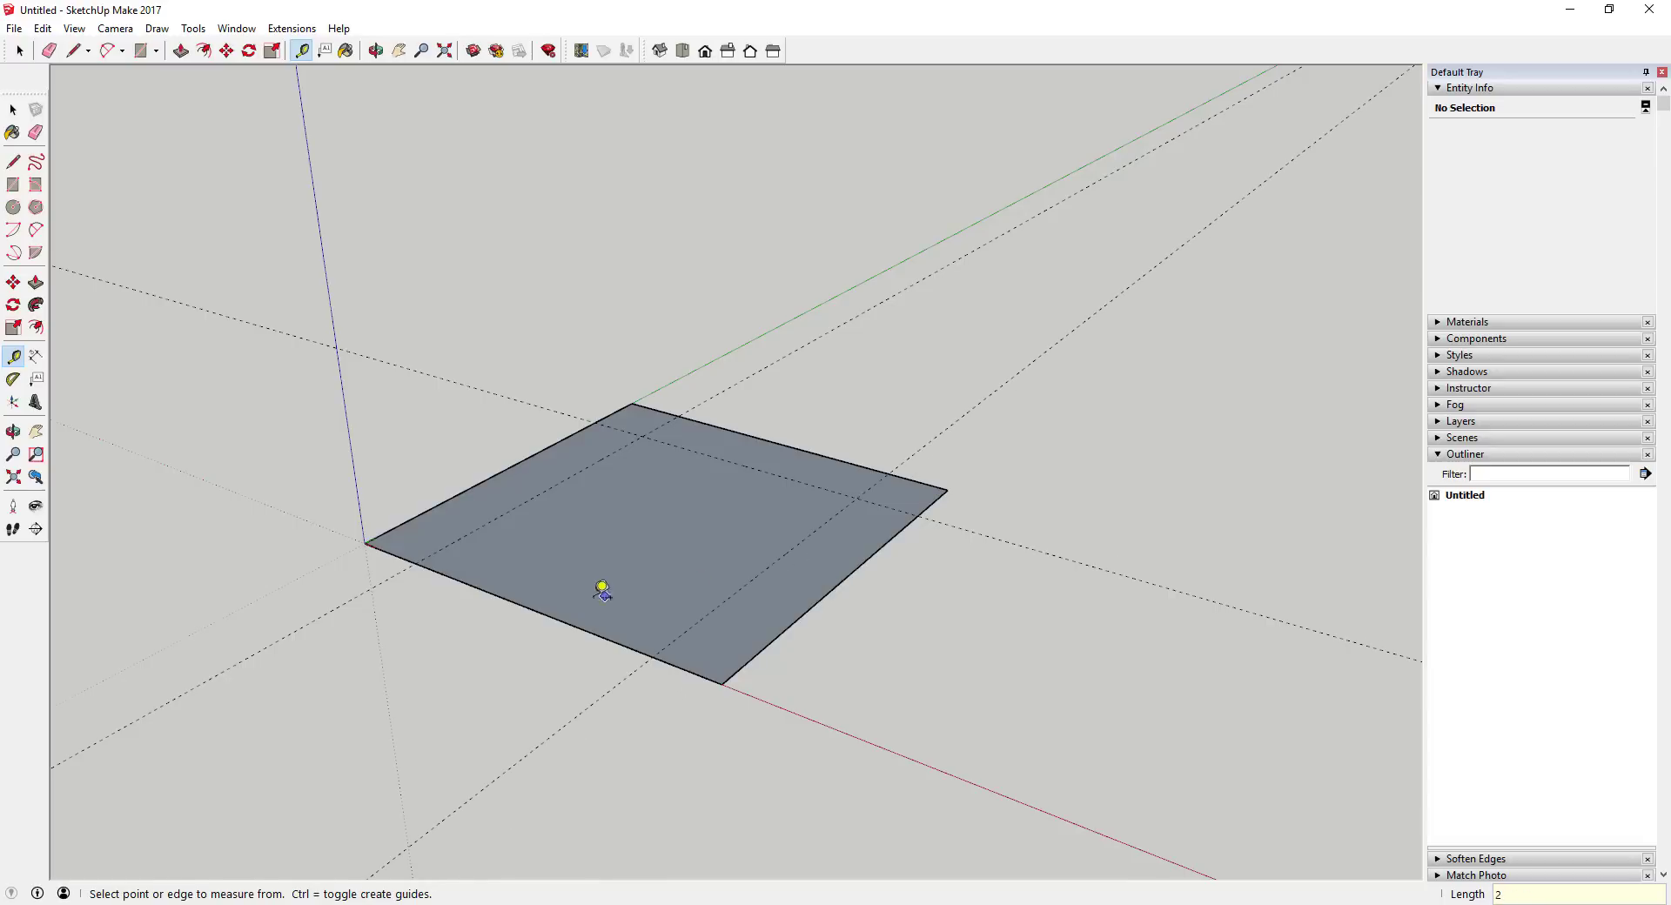
pyautogui.click(557, 614)
pyautogui.write('2')
pyautogui.press('Return')
pyautogui.press('space')
# - Round the square's two corners away from the green axis with tangent arcs between the points where guides cross the edges
pyautogui.scroll(4, 722, 686)
pyautogui.press('a')
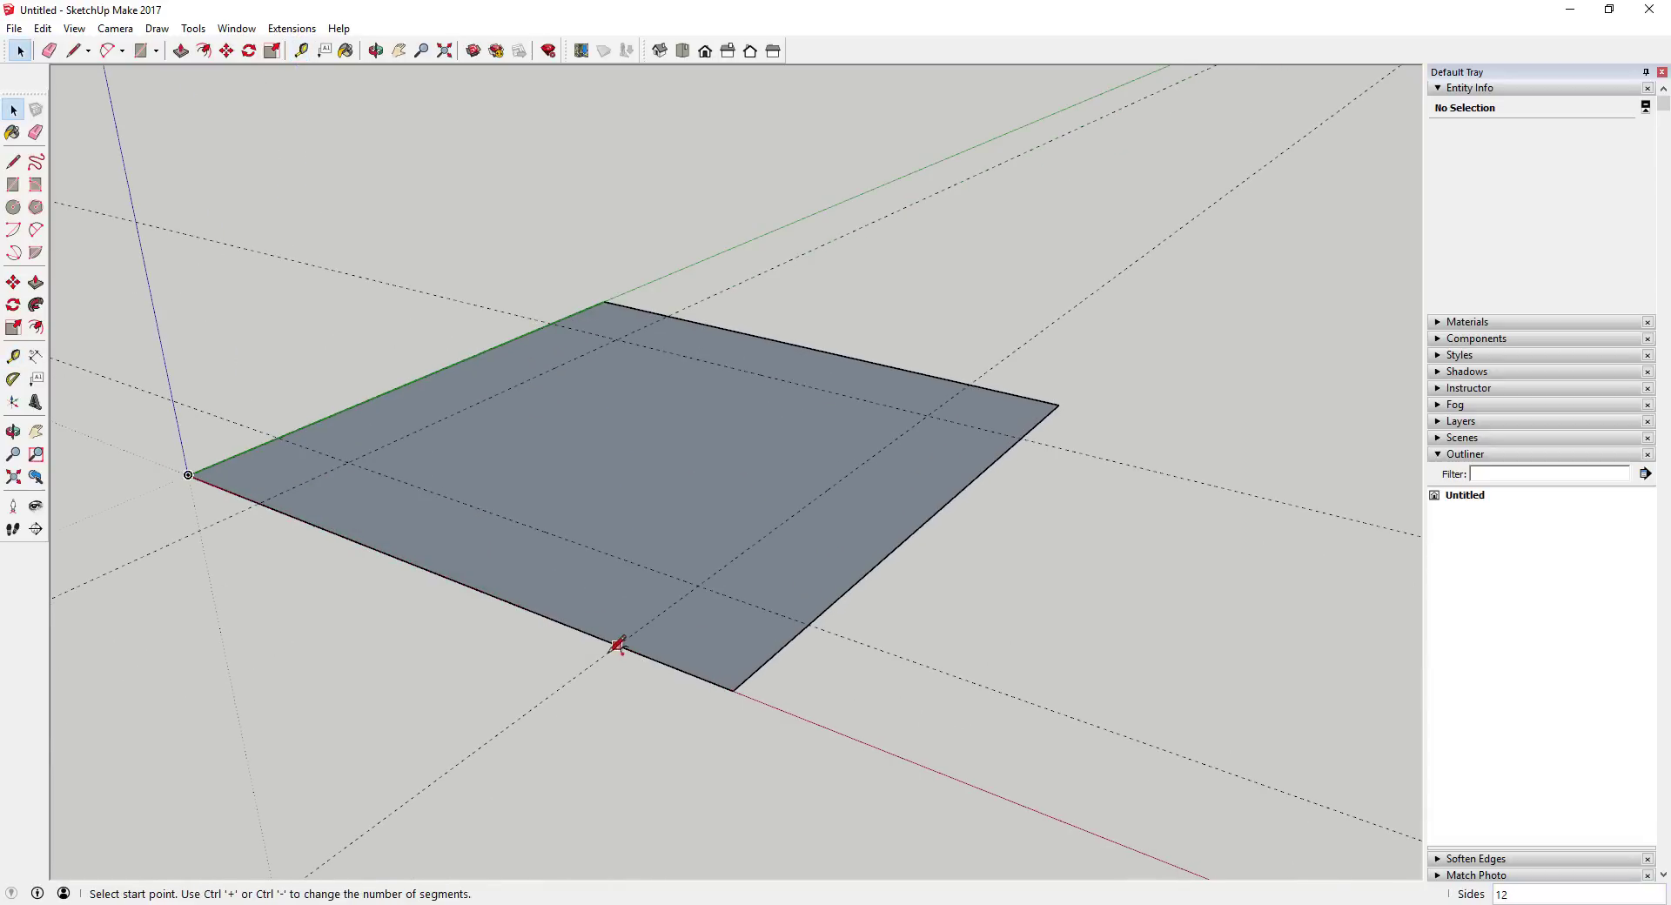
pyautogui.click(616, 645)
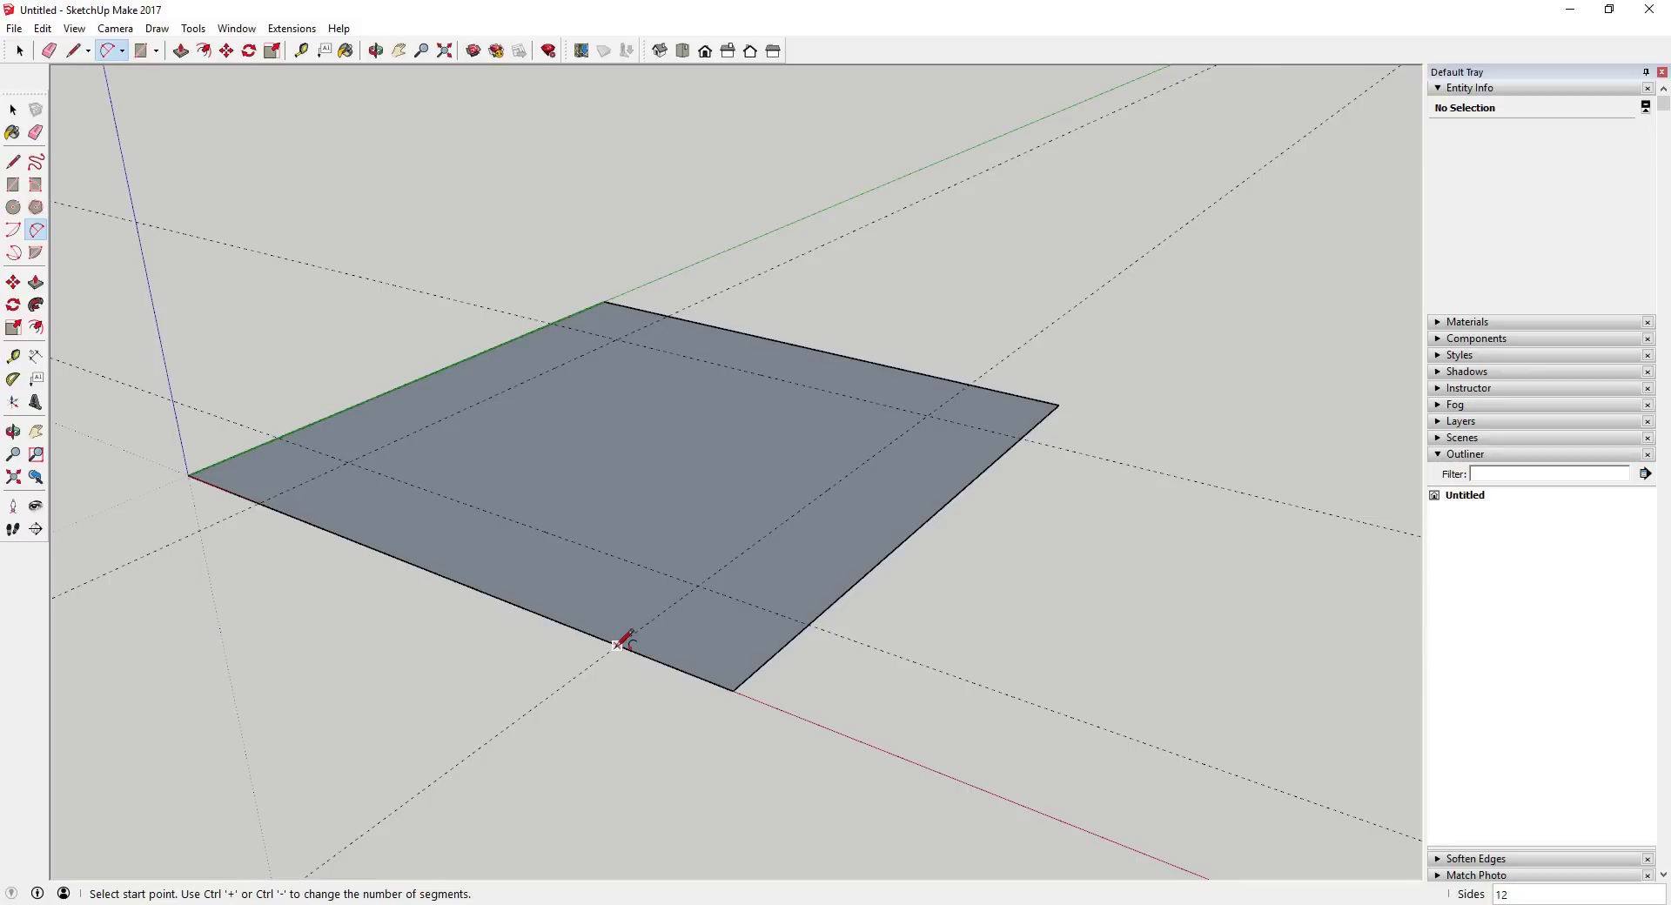
pyautogui.click(808, 624)
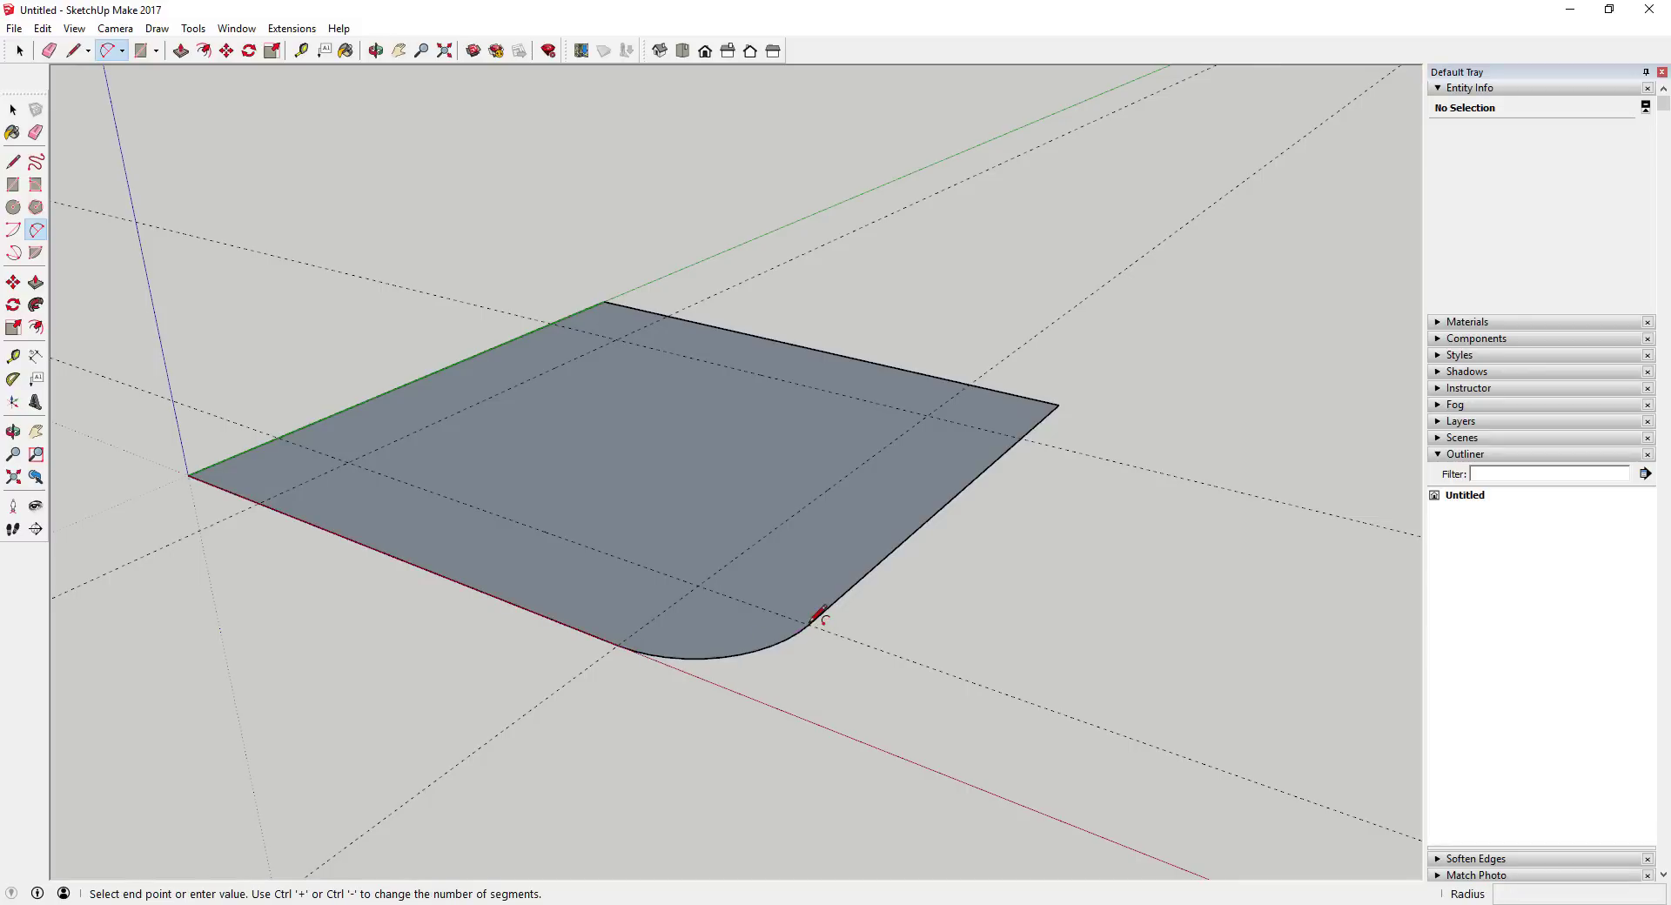
pyautogui.click(1022, 436)
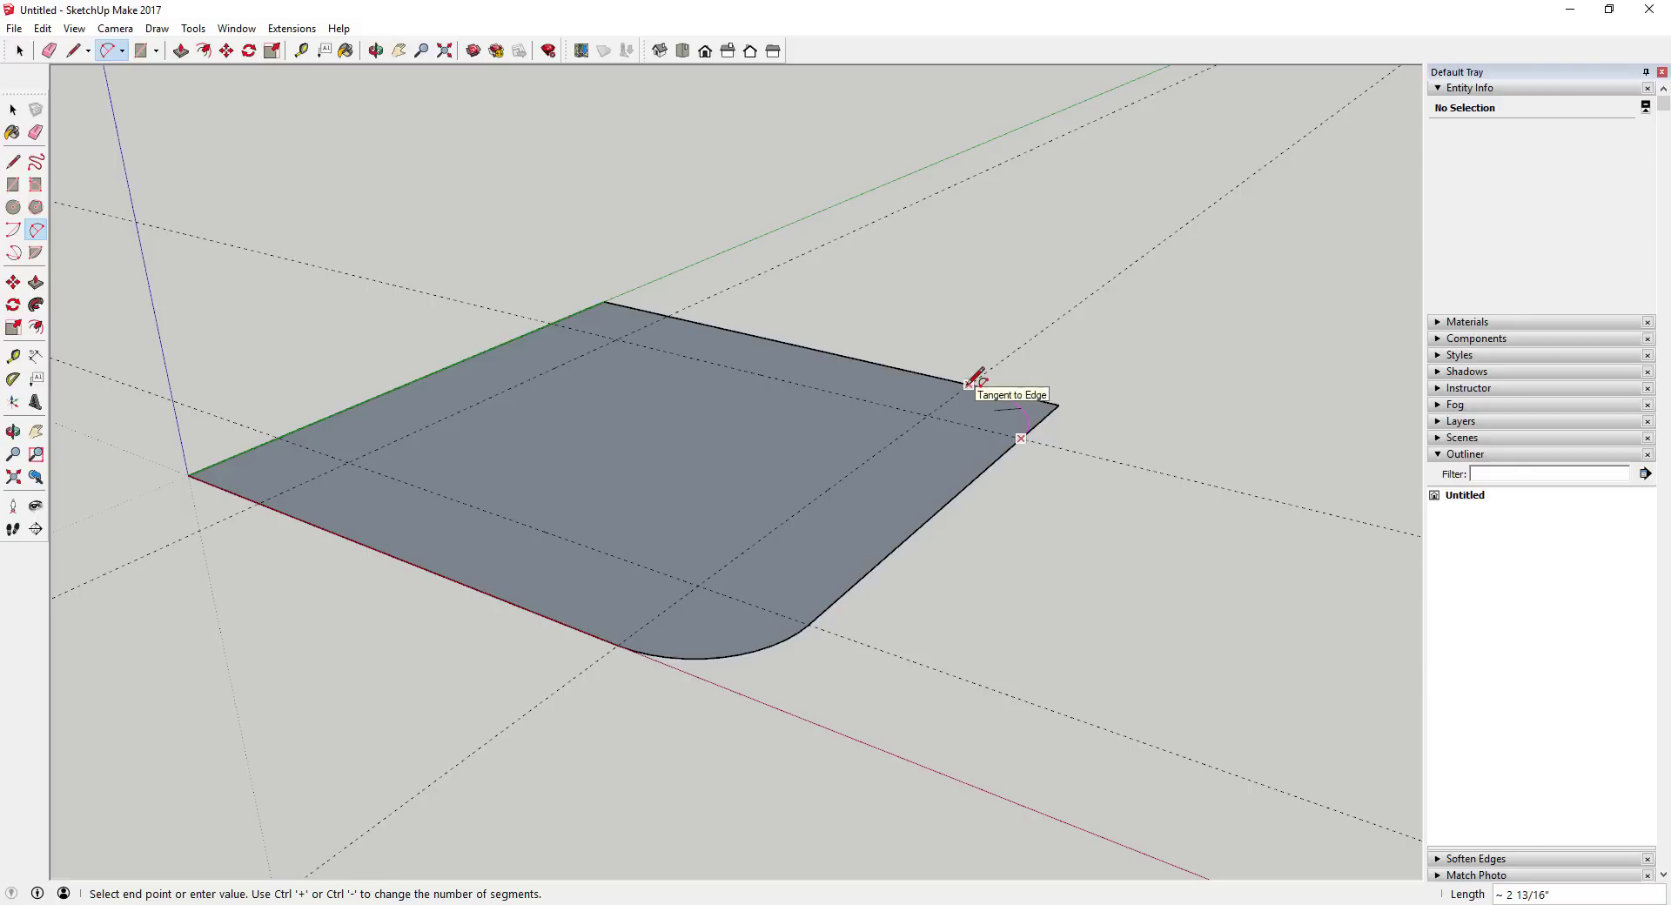
pyautogui.click(971, 382)
pyautogui.click(1040, 400)
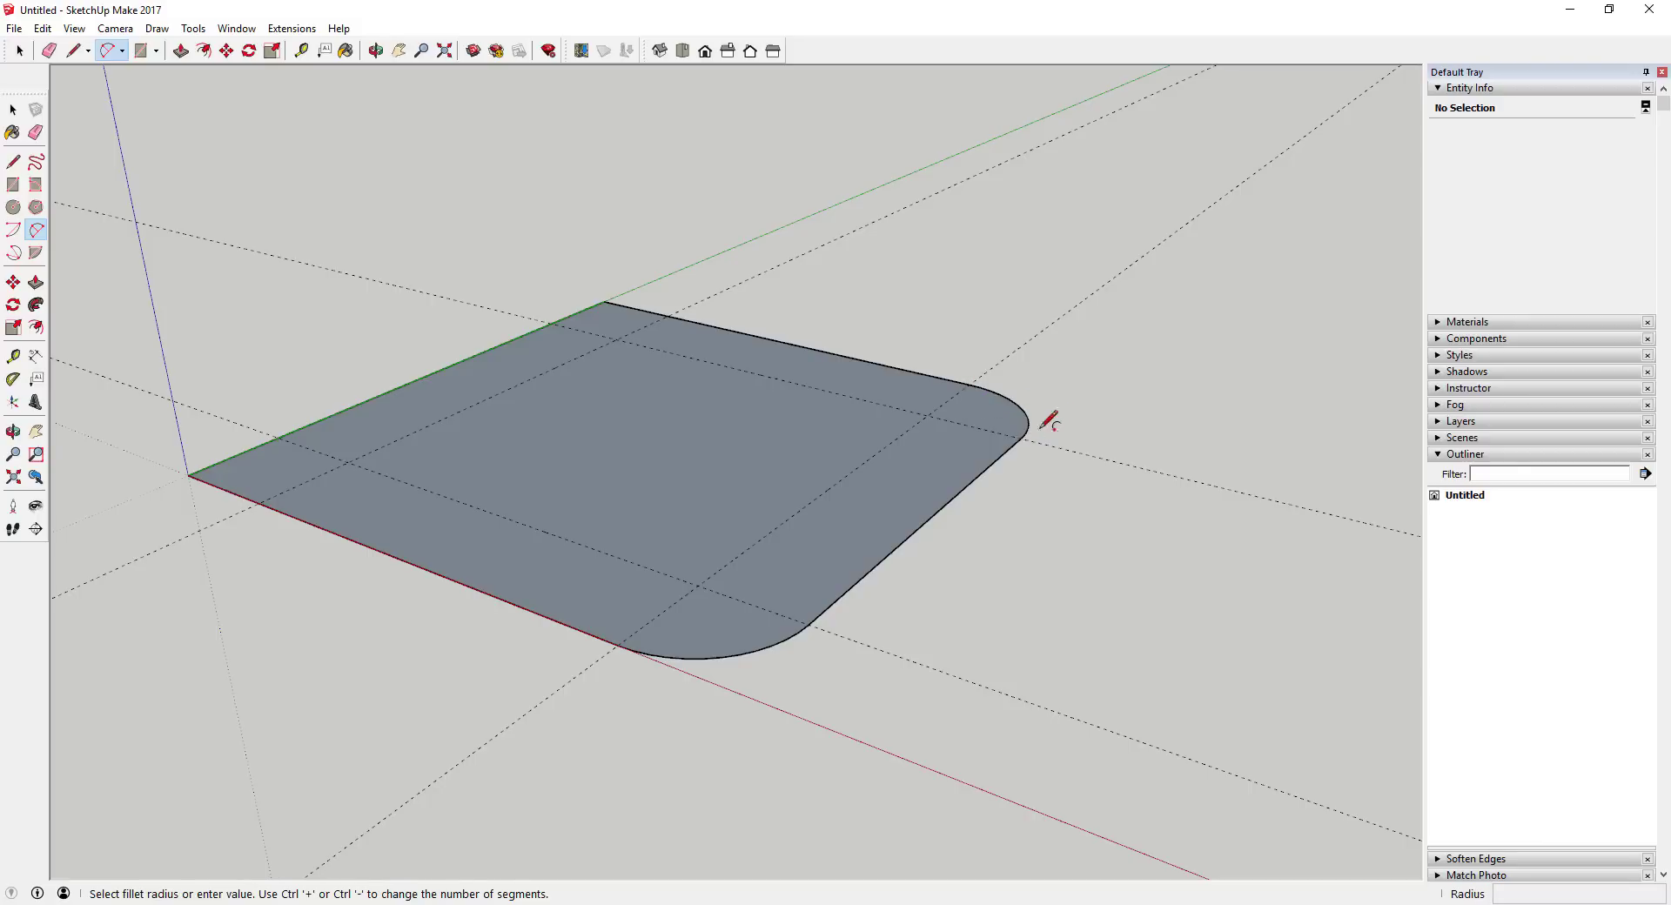
# - Round the two corners on the green axis side with tangent arcs between the guide and edge crossings
pyautogui.click(259, 502)
pyautogui.click(284, 431)
pyautogui.click(551, 323)
pyautogui.click(669, 313)
pyautogui.click(675, 313)
pyautogui.press('space')
pyautogui.moveTo(687, 343); pyautogui.dragTo(794, 384, button='middle')
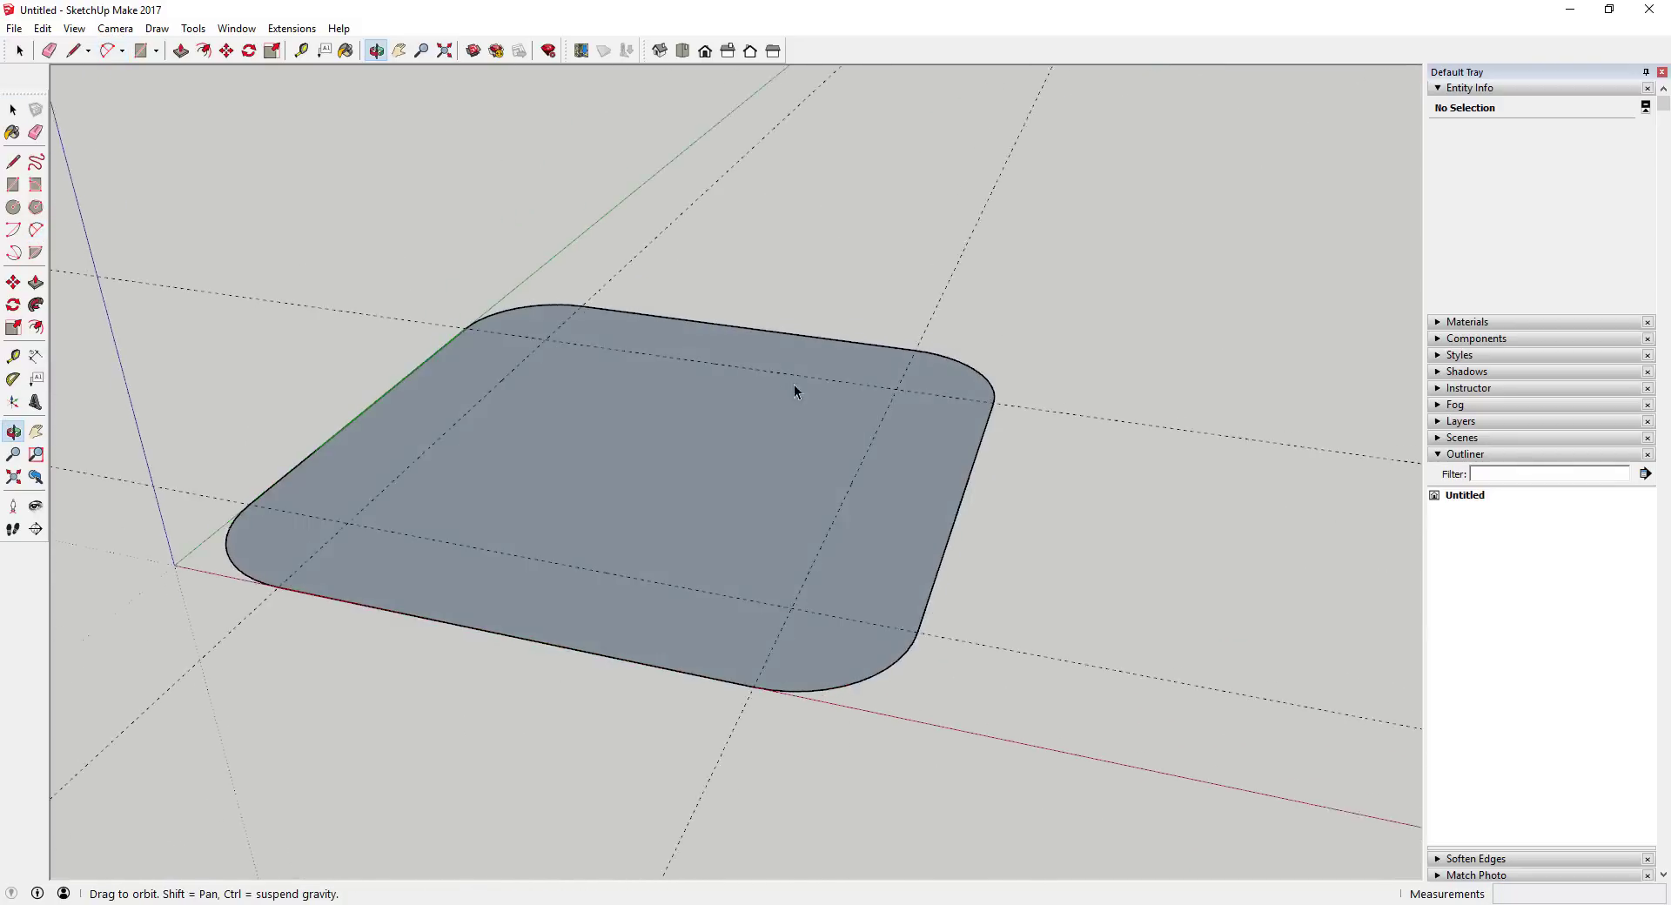
pyautogui.press('p')
pyautogui.click(708, 436)
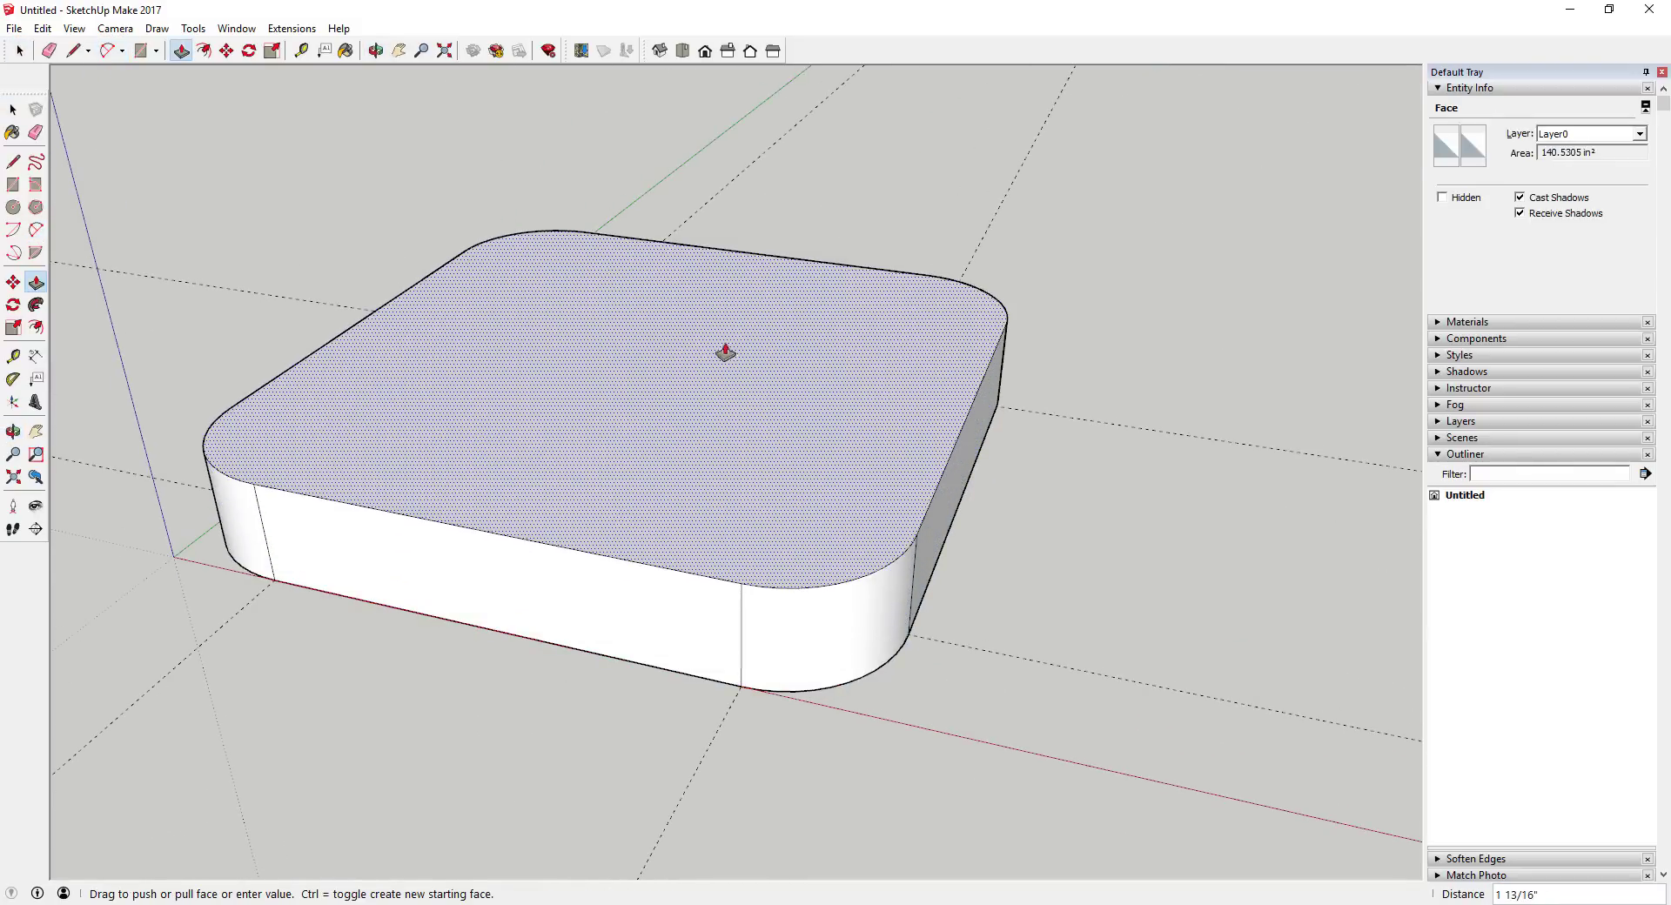
pyautogui.press('space')
pyautogui.press('o')
pyautogui.moveTo(723, 507); pyautogui.dragTo(703, 457)
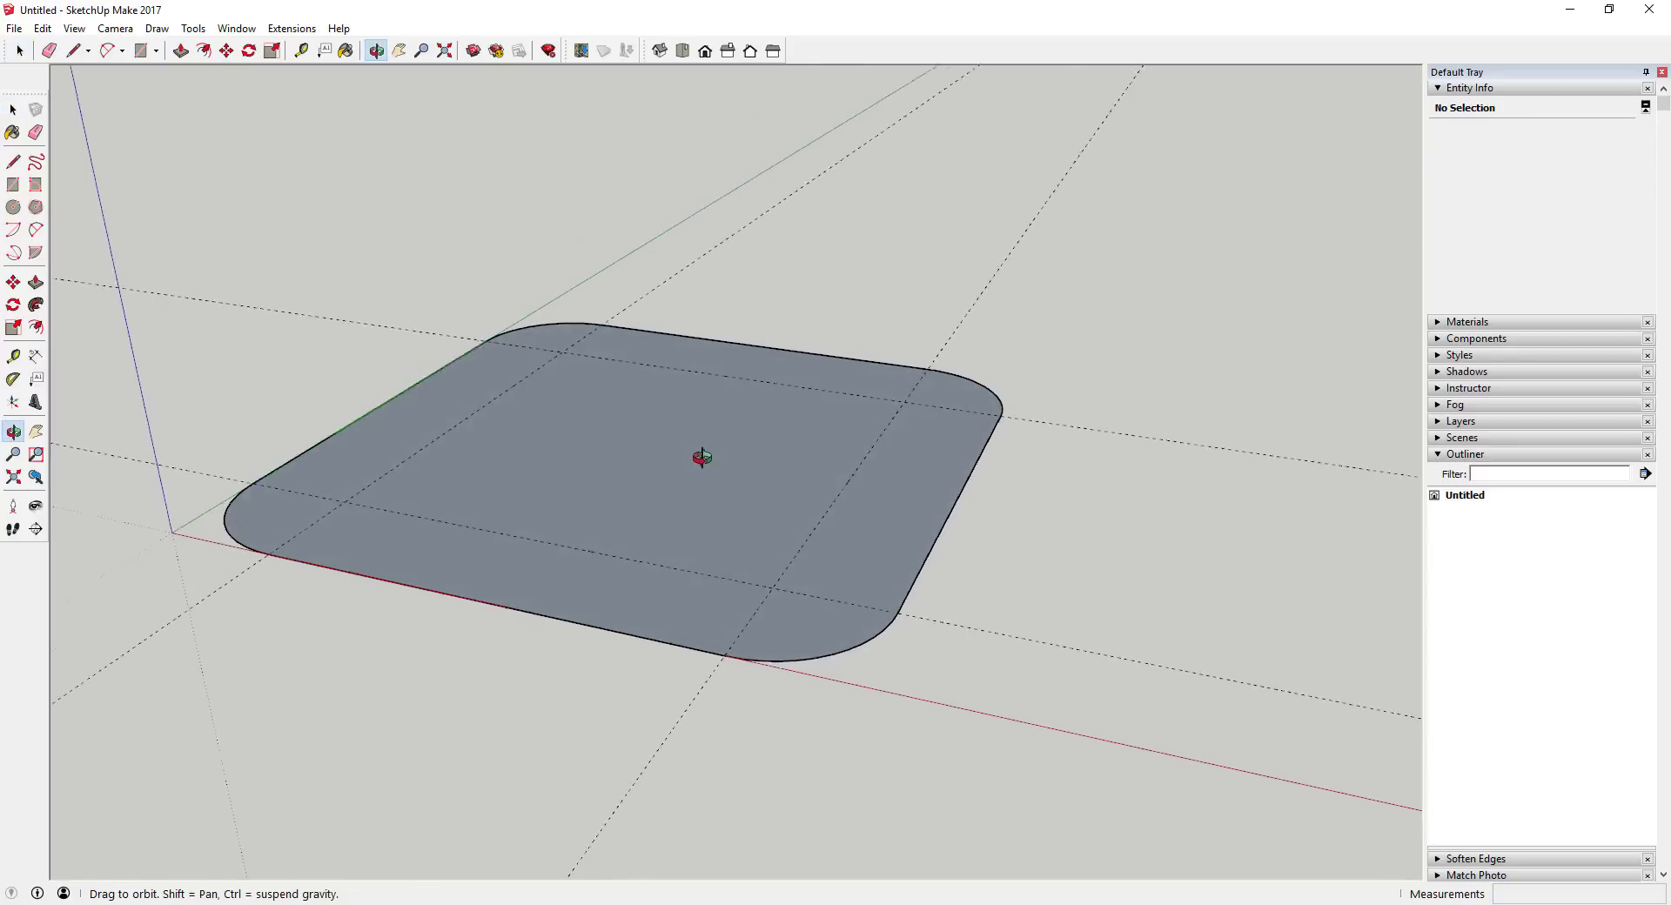
pyautogui.moveTo(702, 456); pyautogui.dragTo(884, 436, button='middle')
pyautogui.press('p')
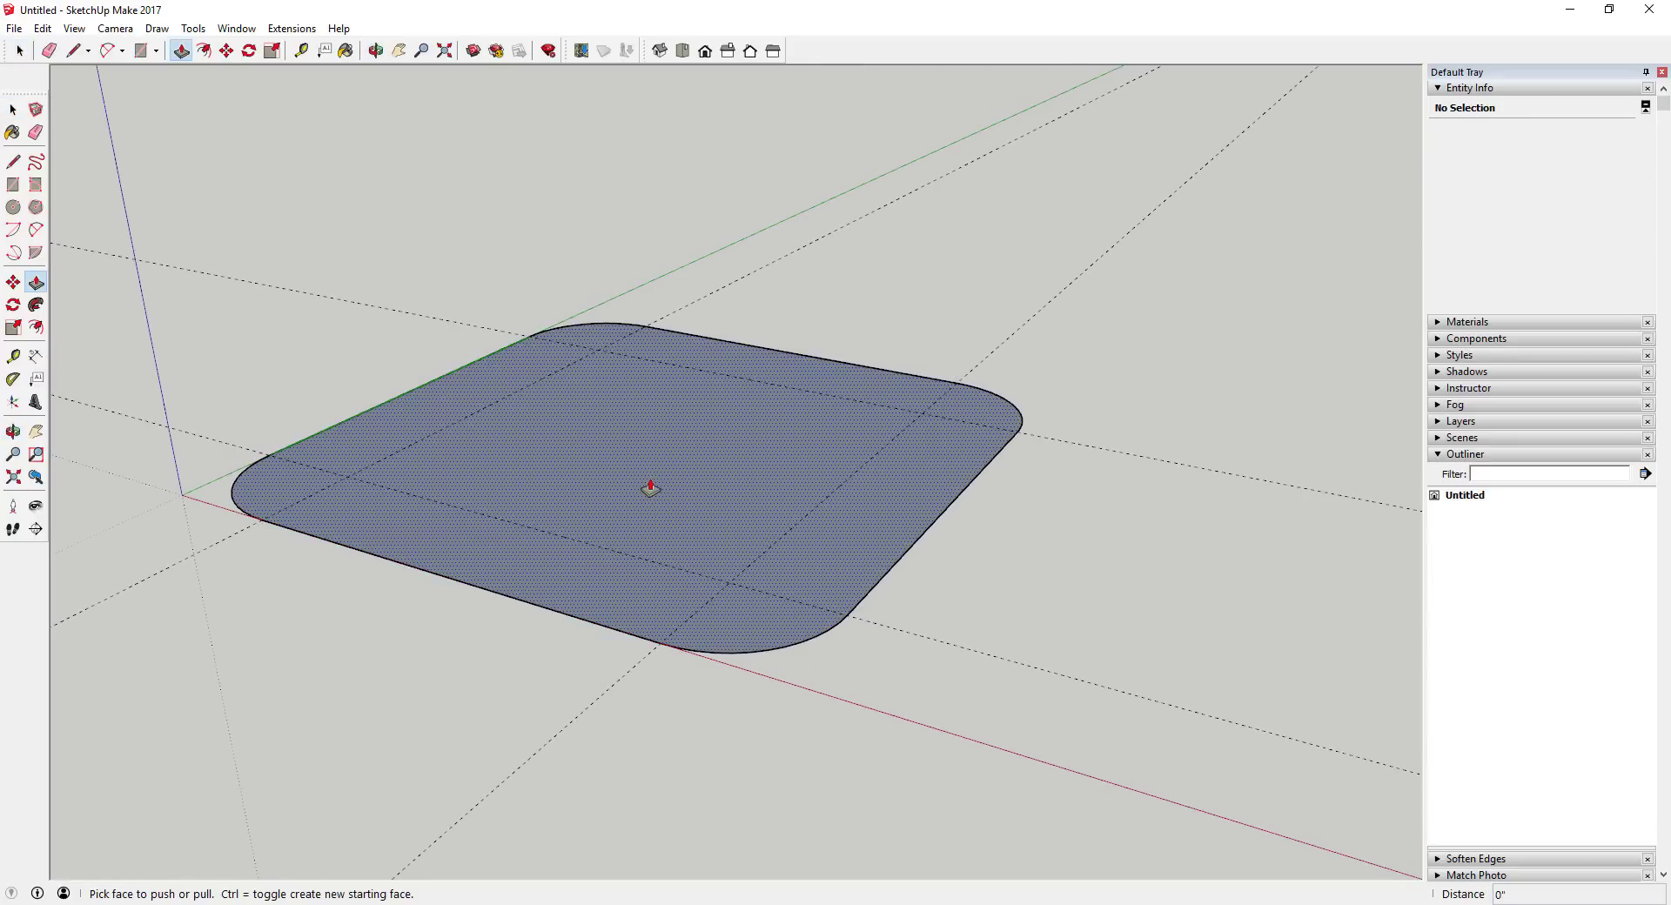
pyautogui.press('space')
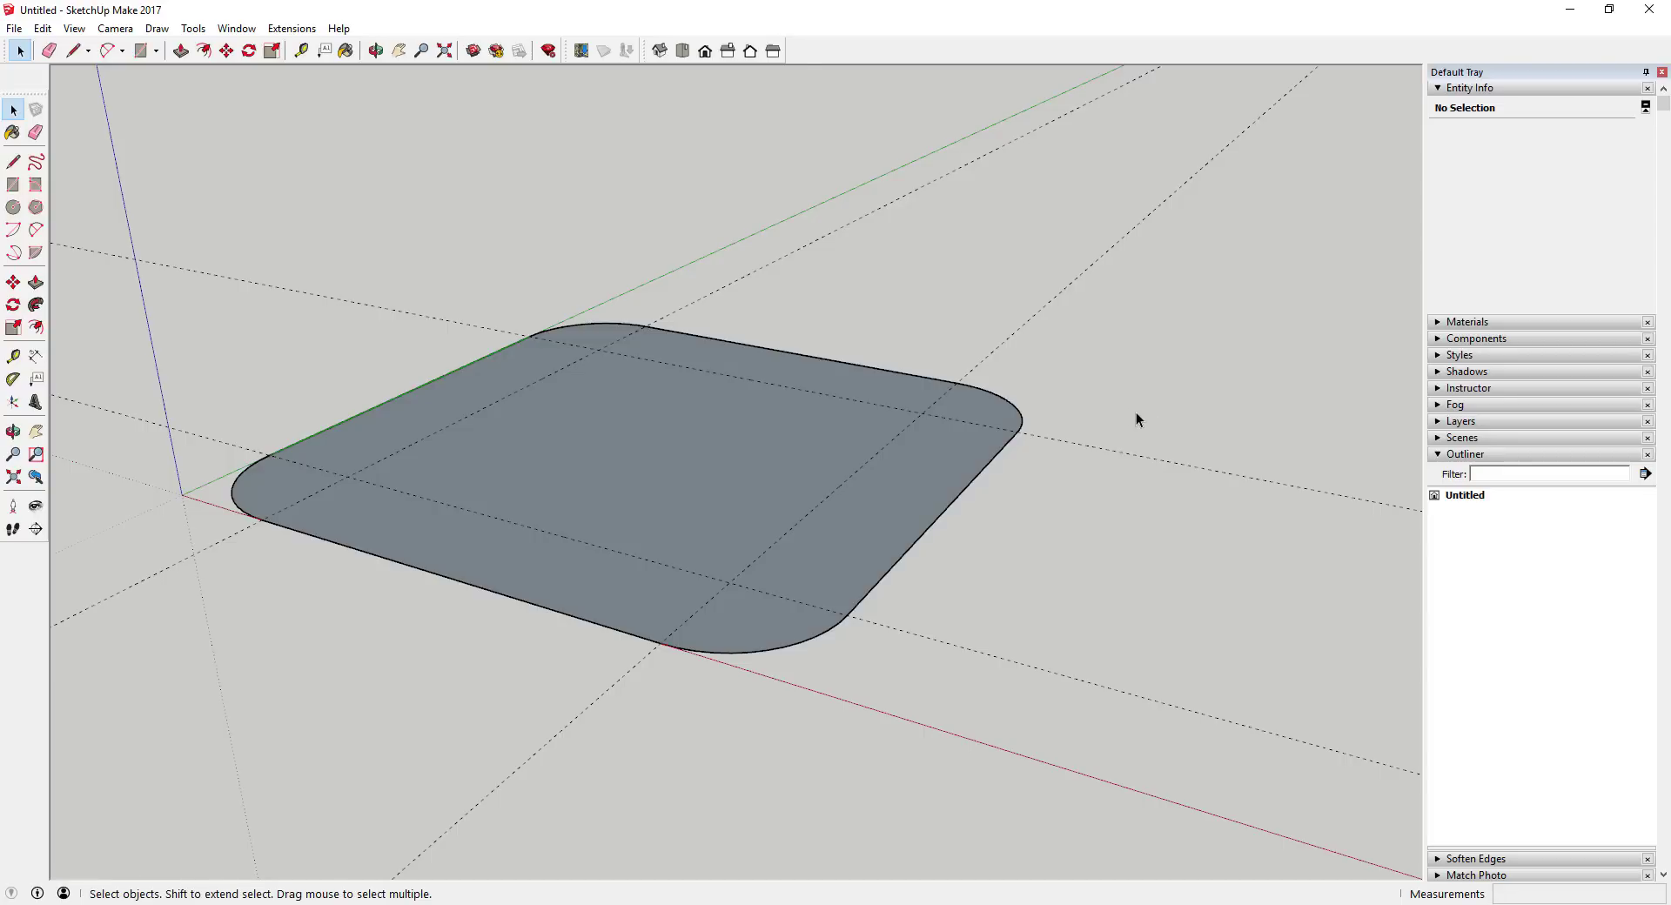
# - Extrude the rounded square face upward 1.5 inches to form the seat
pyautogui.press('p')
pyautogui.moveTo(713, 489); pyautogui.dragTo(716, 415)
pyautogui.write('1.5')
pyautogui.press('Return')
pyautogui.press('space')
# - Draw a 1.5 by 1.5 inch square on the seat's underside, starting at the guide intersection near the far red-axis corner
pyautogui.press('o')
pyautogui.moveTo(794, 529); pyautogui.dragTo(519, 347)
pyautogui.press('r')
pyautogui.click(506, 349)
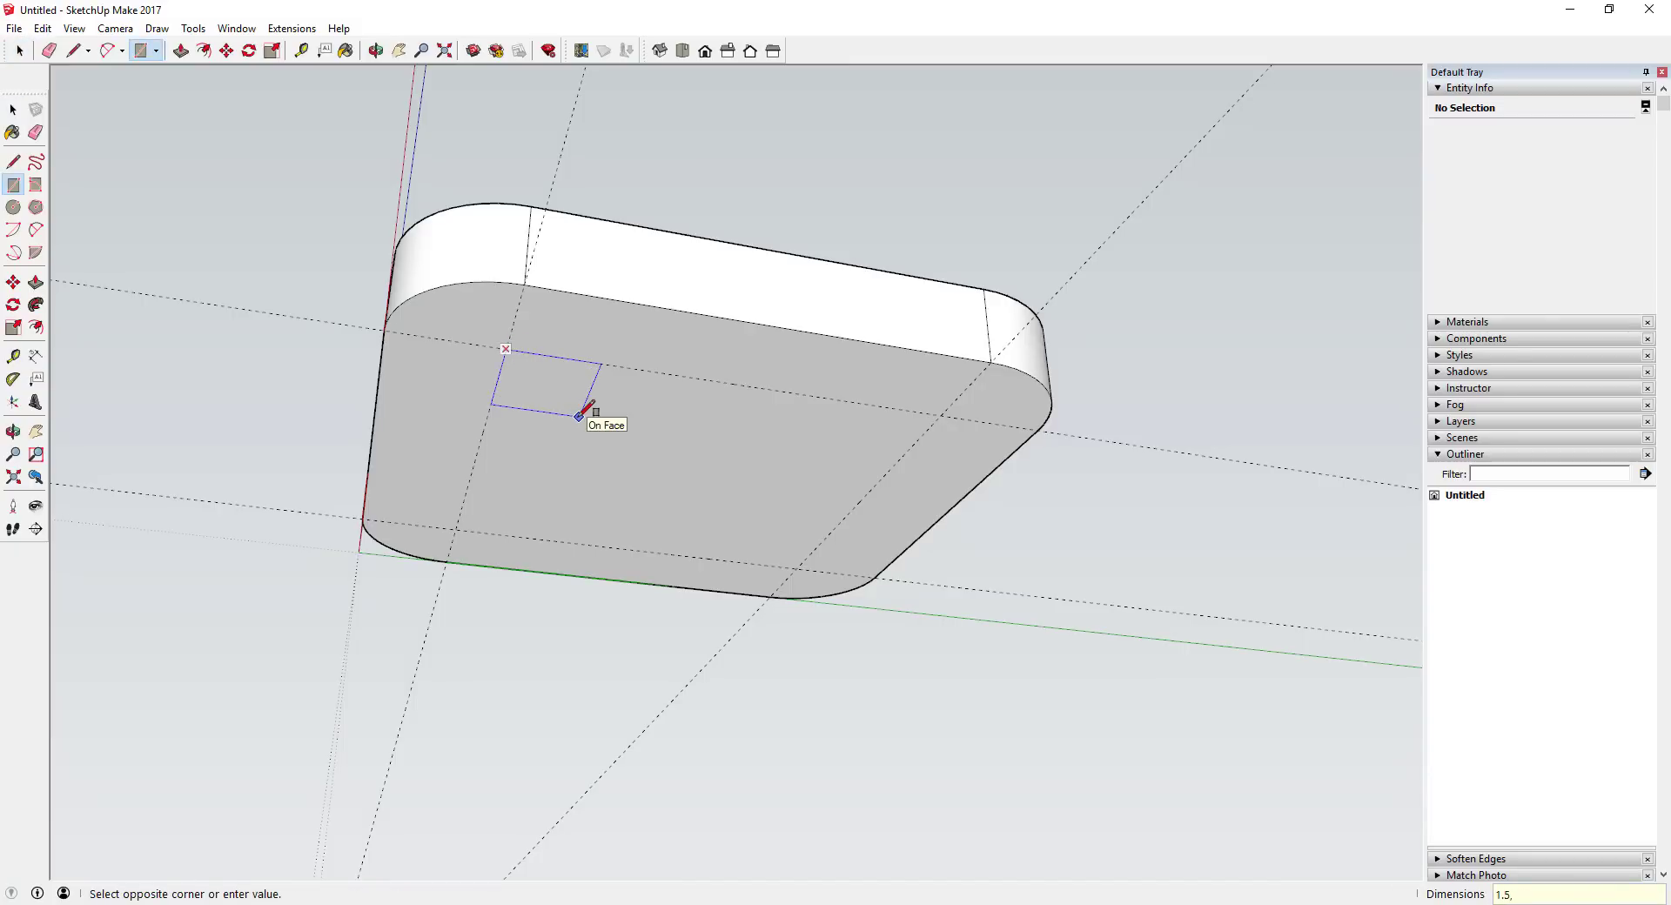
pyautogui.write('1.5,1.')
pyautogui.press('Return')
pyautogui.press('space')
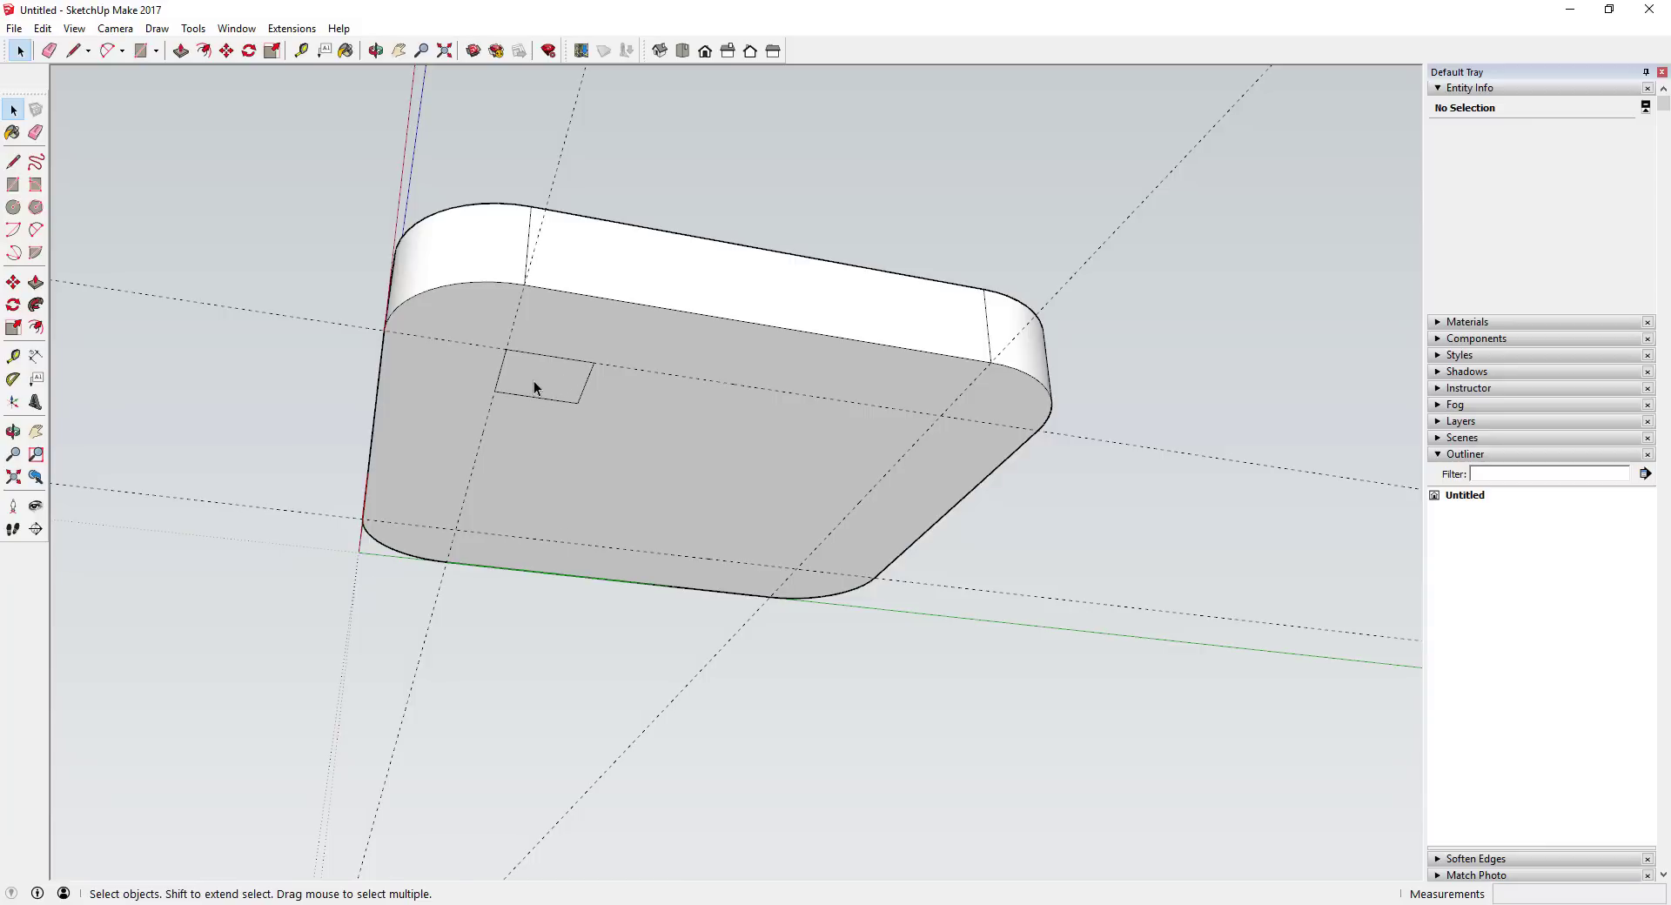
# - Make the small square a component named Leg with the cut opening option turned off
pyautogui.doubleClick(534, 382)
pyautogui.rightClick(534, 382)
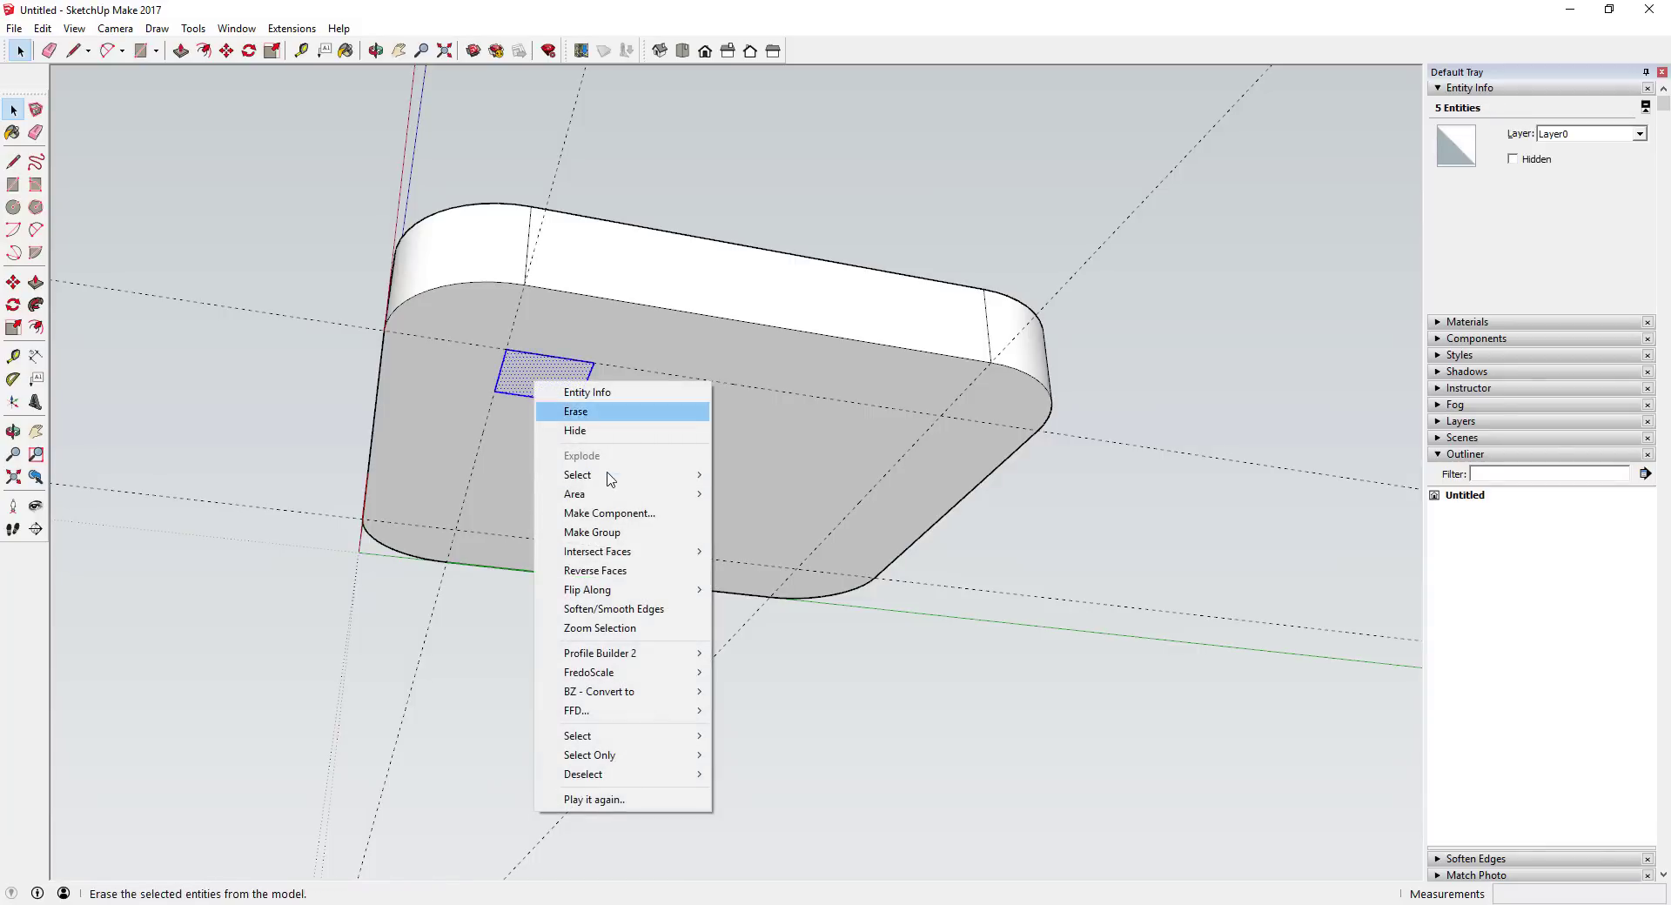
pyautogui.click(632, 514)
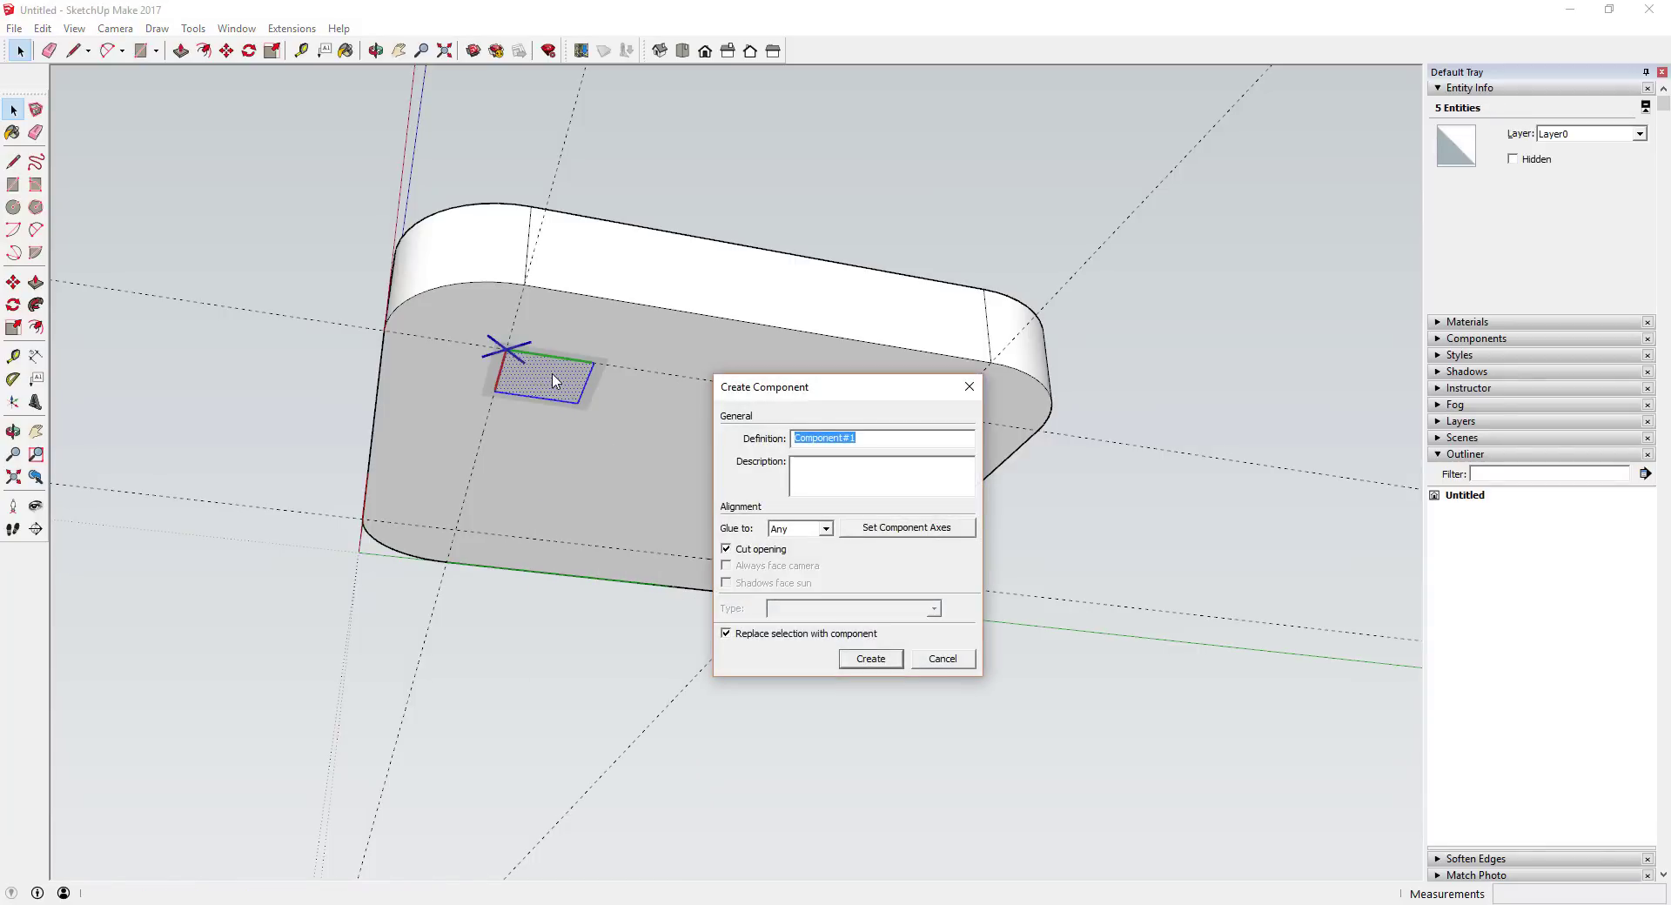
pyautogui.click(761, 555)
pyautogui.moveTo(762, 427); pyautogui.dragTo(724, 449)
pyautogui.write('Leg')
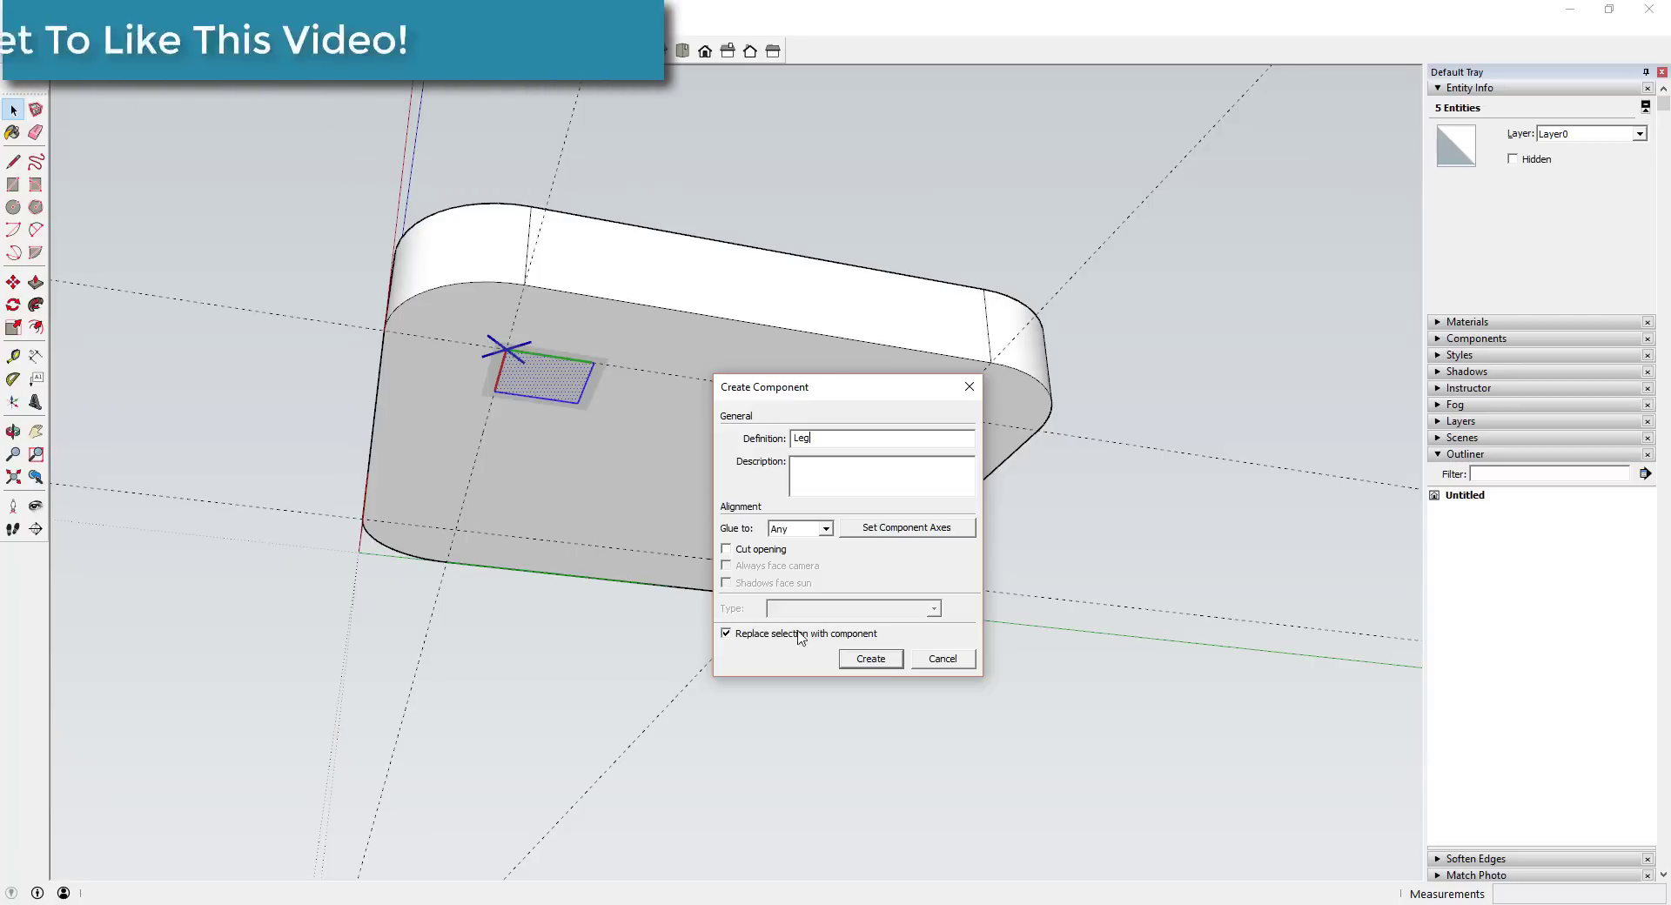
pyautogui.click(870, 658)
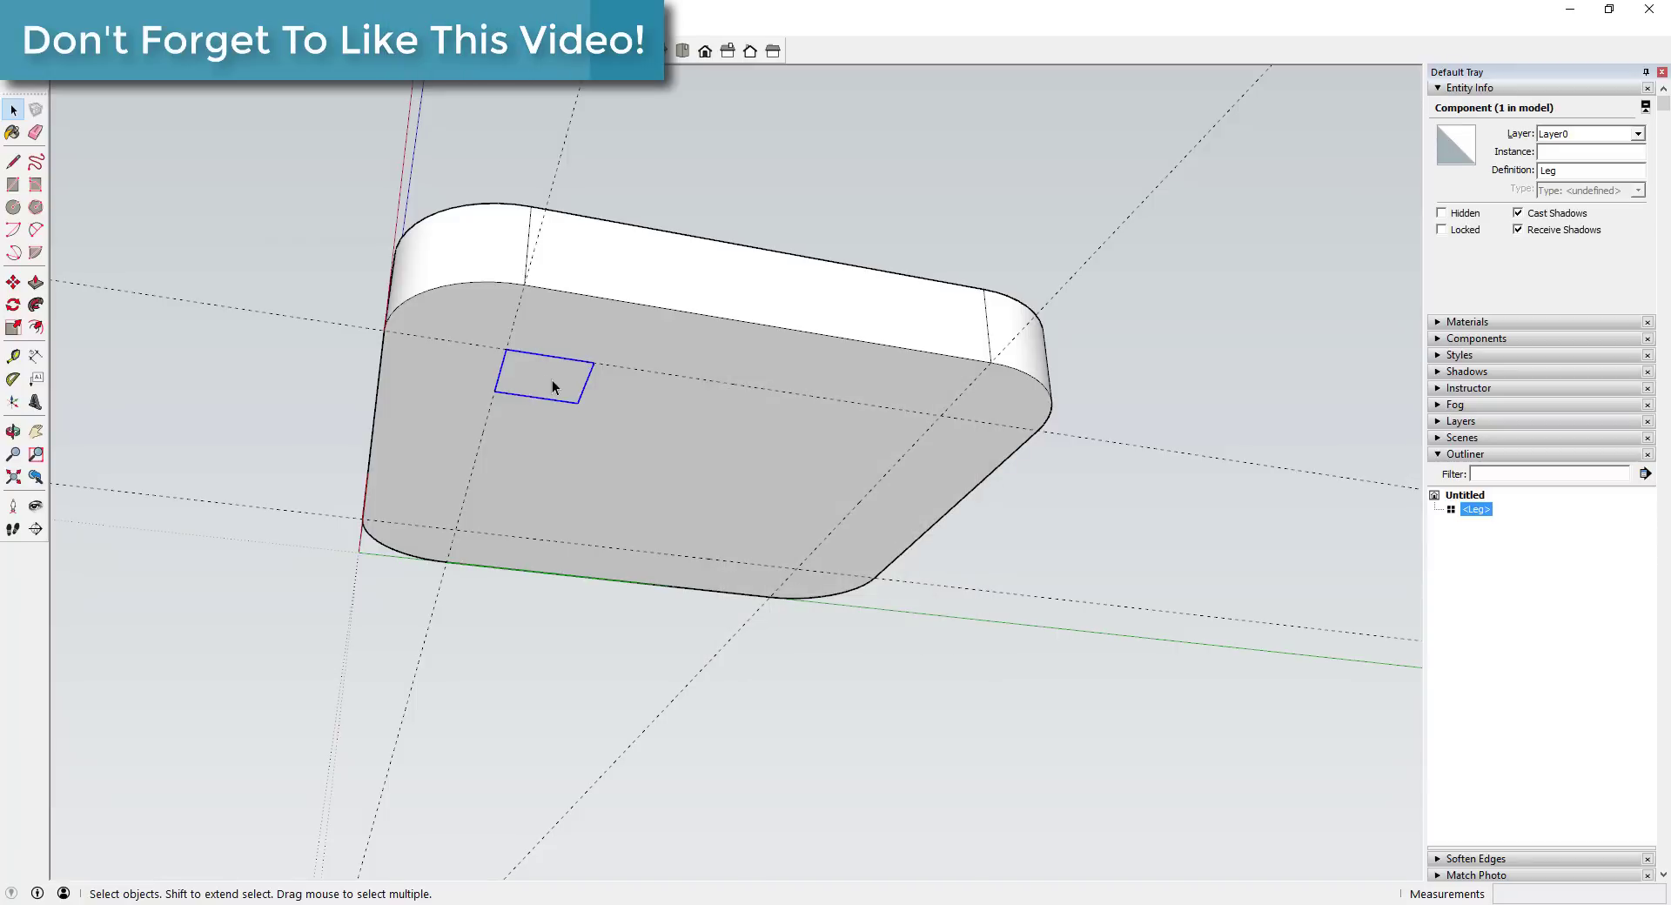
# - Open the Leg component for editing and extrude its square face downward into a long straight leg
pyautogui.press('p')
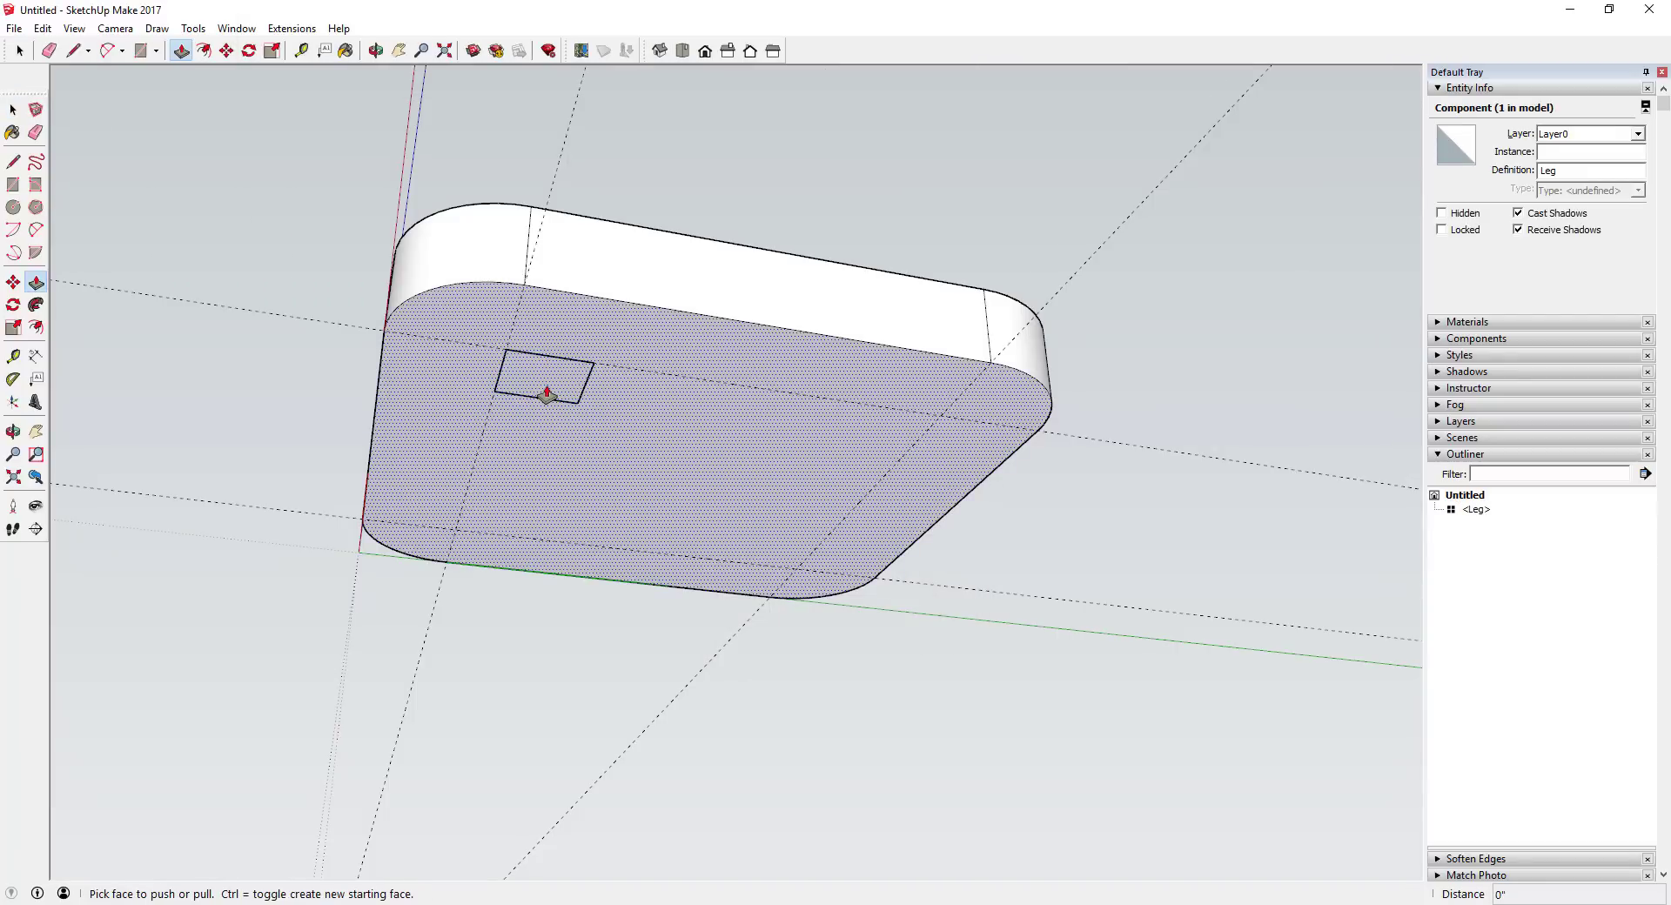
pyautogui.press('space')
pyautogui.doubleClick(548, 379)
pyautogui.press('p')
pyautogui.click(557, 387)
pyautogui.scroll(-4, 556, 435)
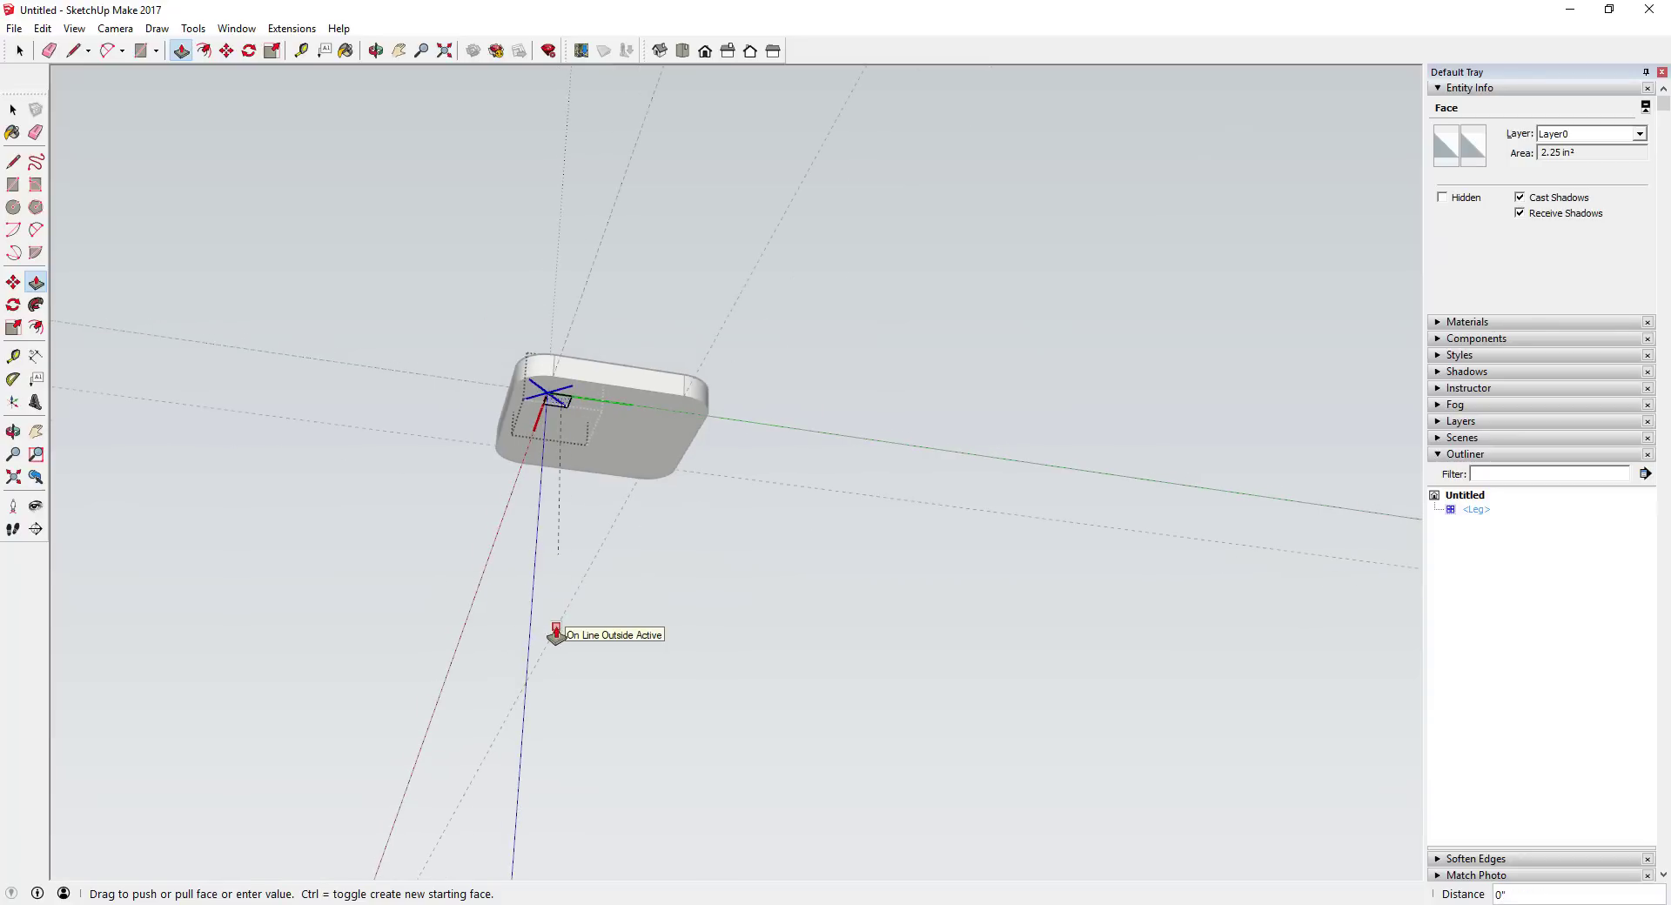
pyautogui.press('Return')
pyautogui.moveTo(560, 467); pyautogui.dragTo(868, 451, button='middle')
pyautogui.press('space')
# - Copy the leg and place the duplicate under the seat corner nearest the origin
pyautogui.moveTo(797, 520); pyautogui.dragTo(474, 545, button='middle')
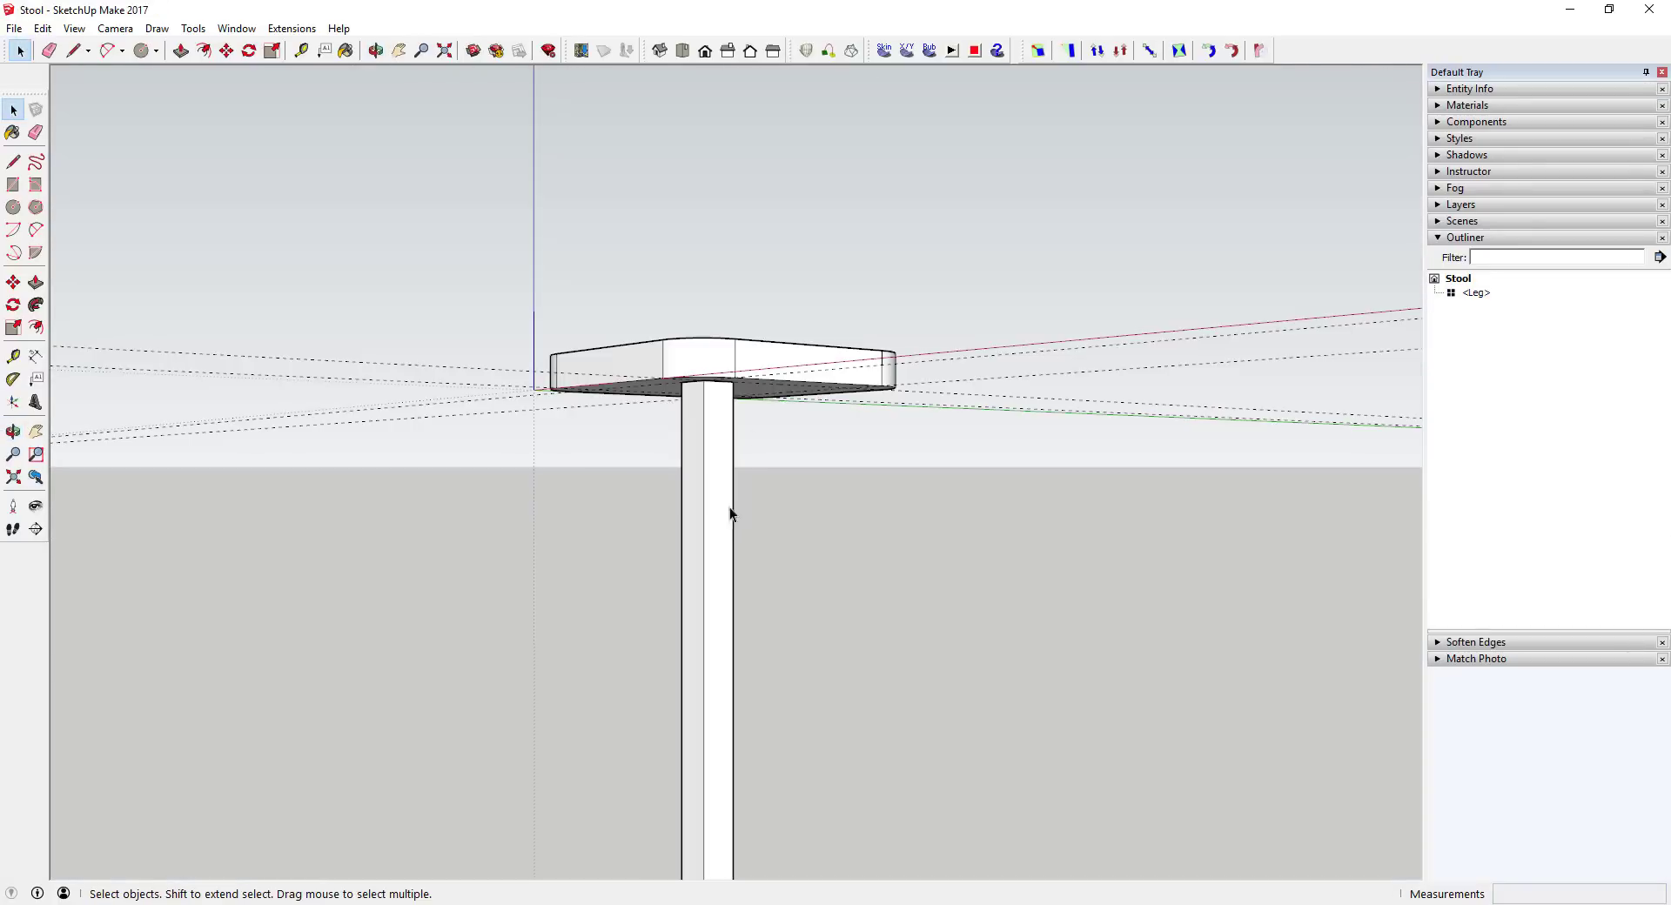
pyautogui.moveTo(728, 511); pyautogui.dragTo(752, 539, button='middle')
pyautogui.press('space')
pyautogui.click(656, 376)
pyautogui.click(656, 376)
pyautogui.hotkey('ctrl', 'v')
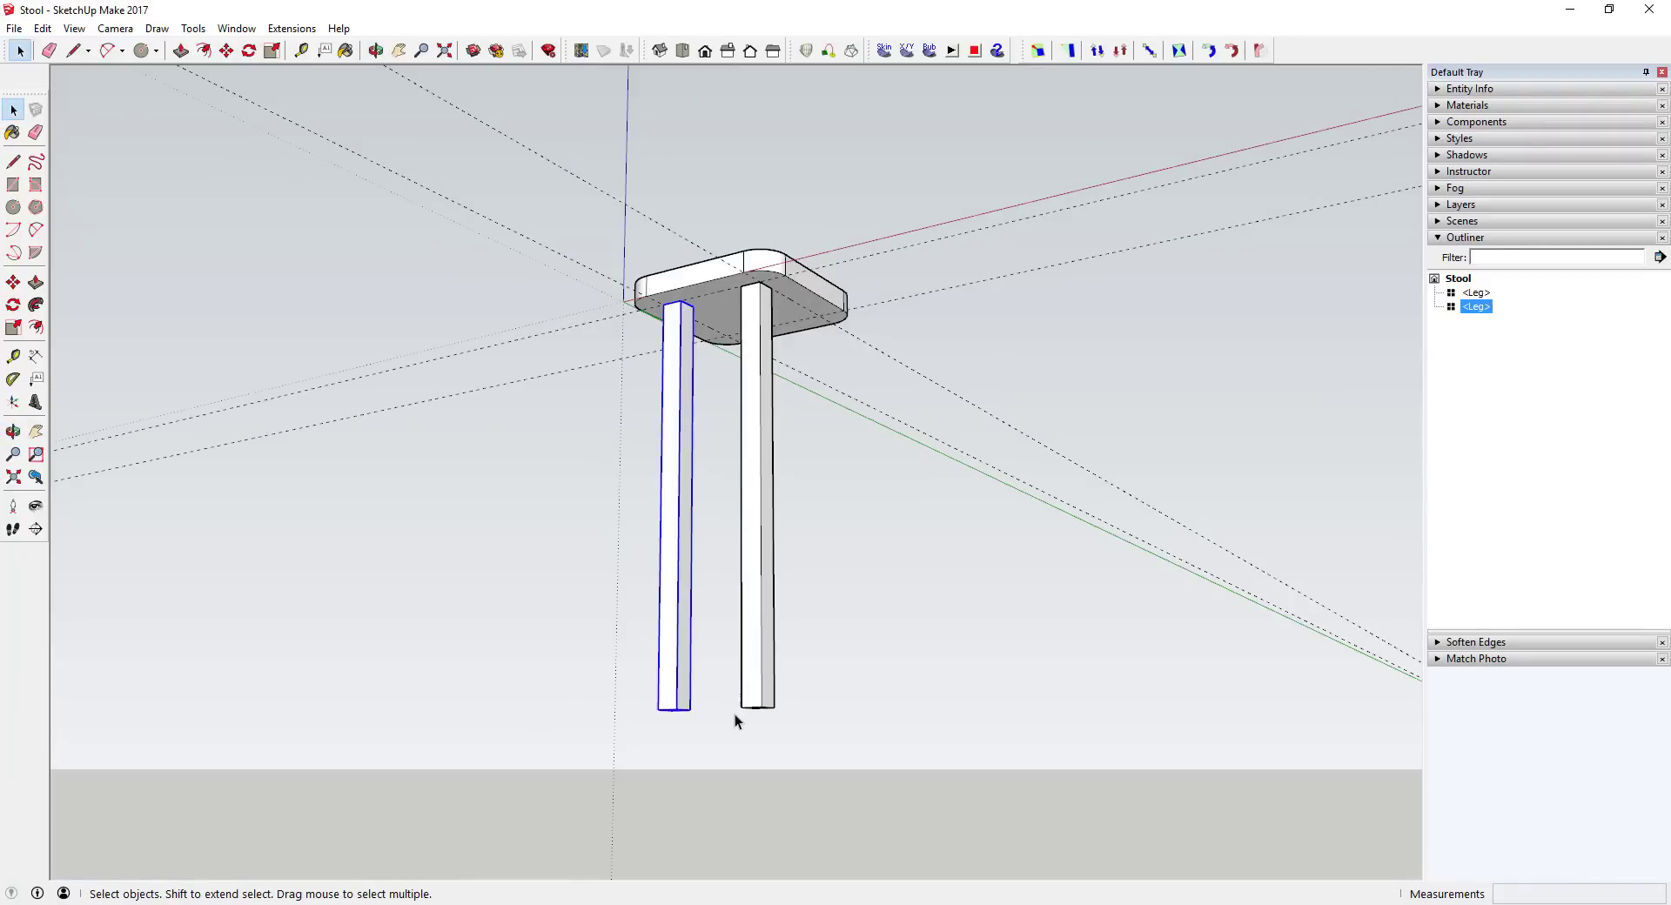
# - Open the original Leg component for editing and try to slope it by moving its bottom face outward
pyautogui.doubleClick(756, 693)
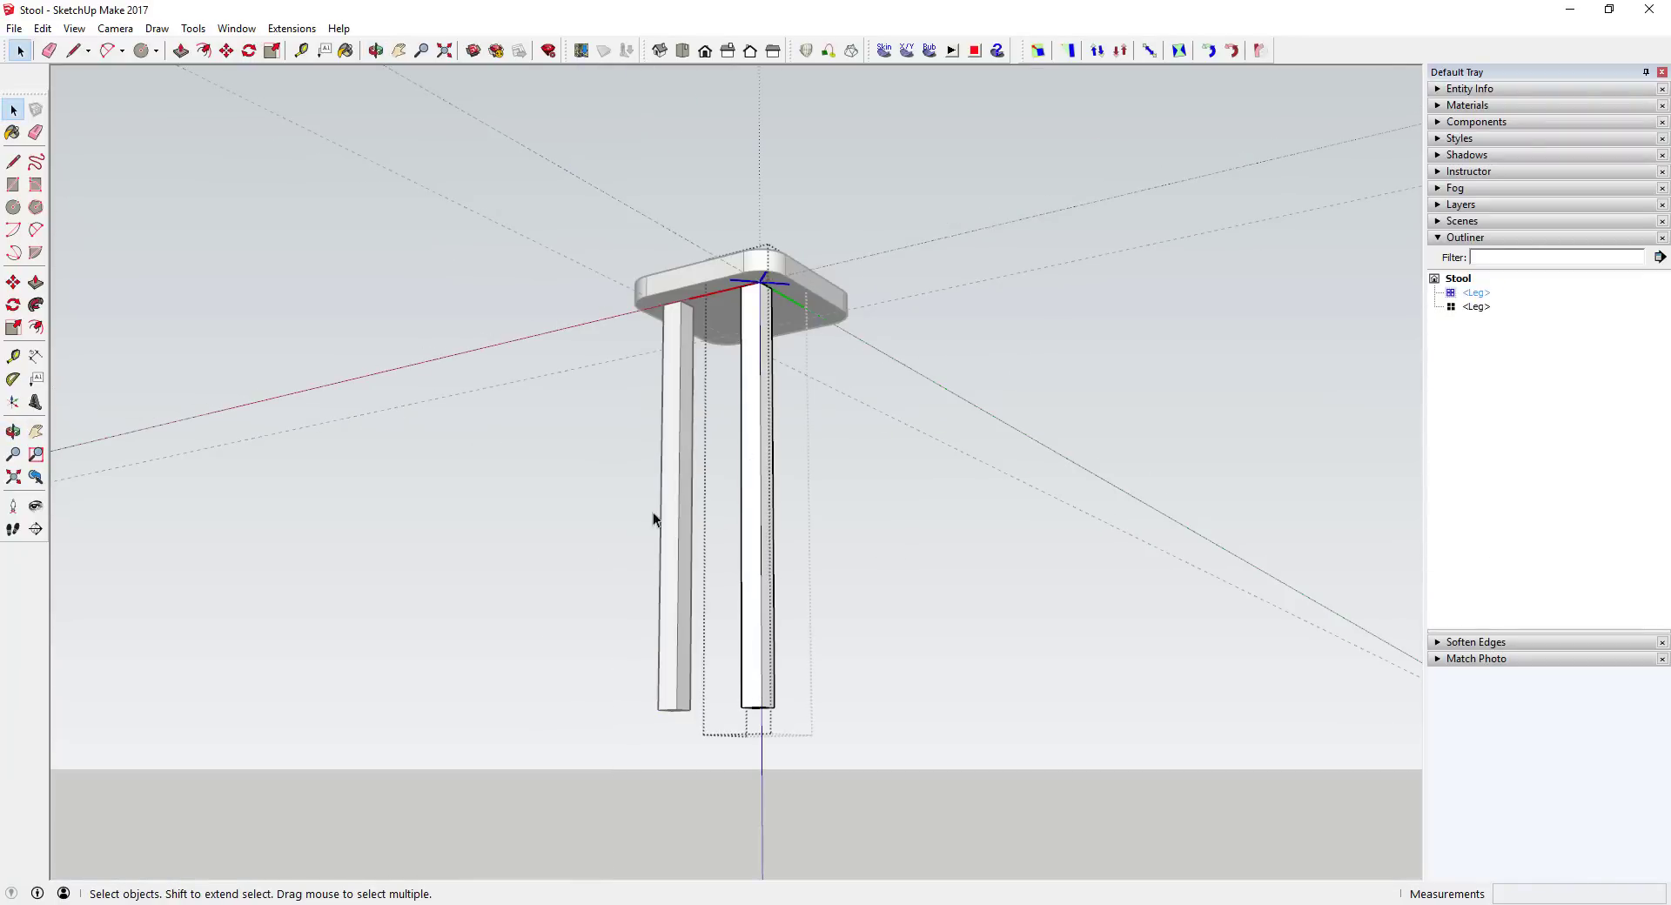
pyautogui.scroll(3, 794, 733)
pyautogui.press('m')
pyautogui.click(740, 691)
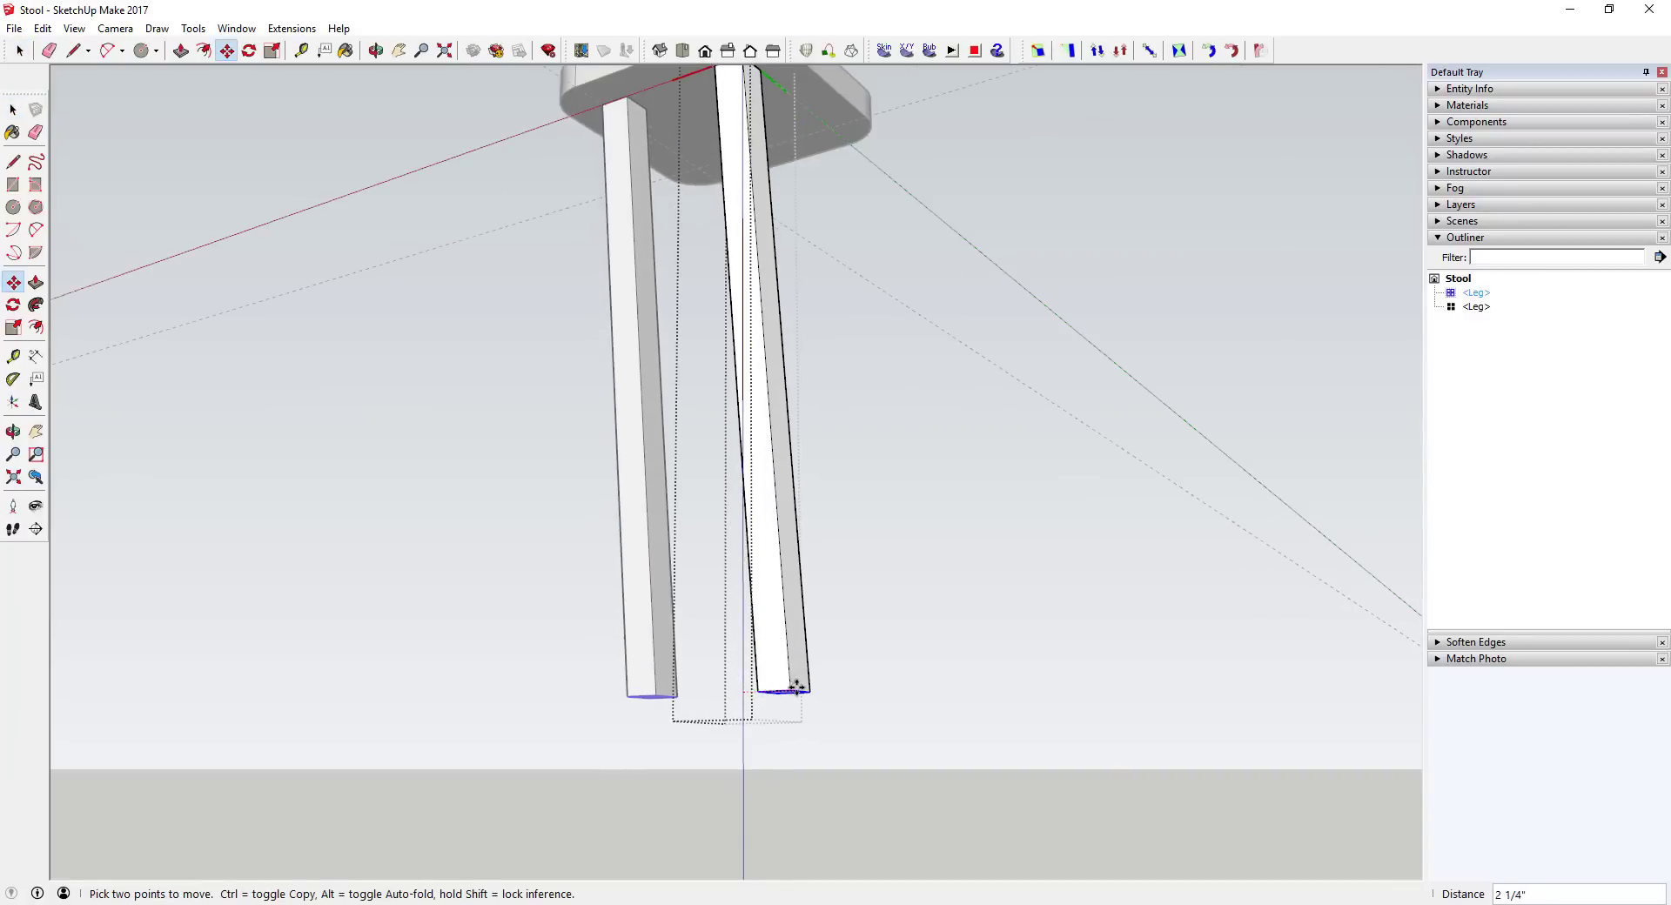
pyautogui.moveTo(909, 713); pyautogui.dragTo(609, 154, button='middle')
pyautogui.press('space')
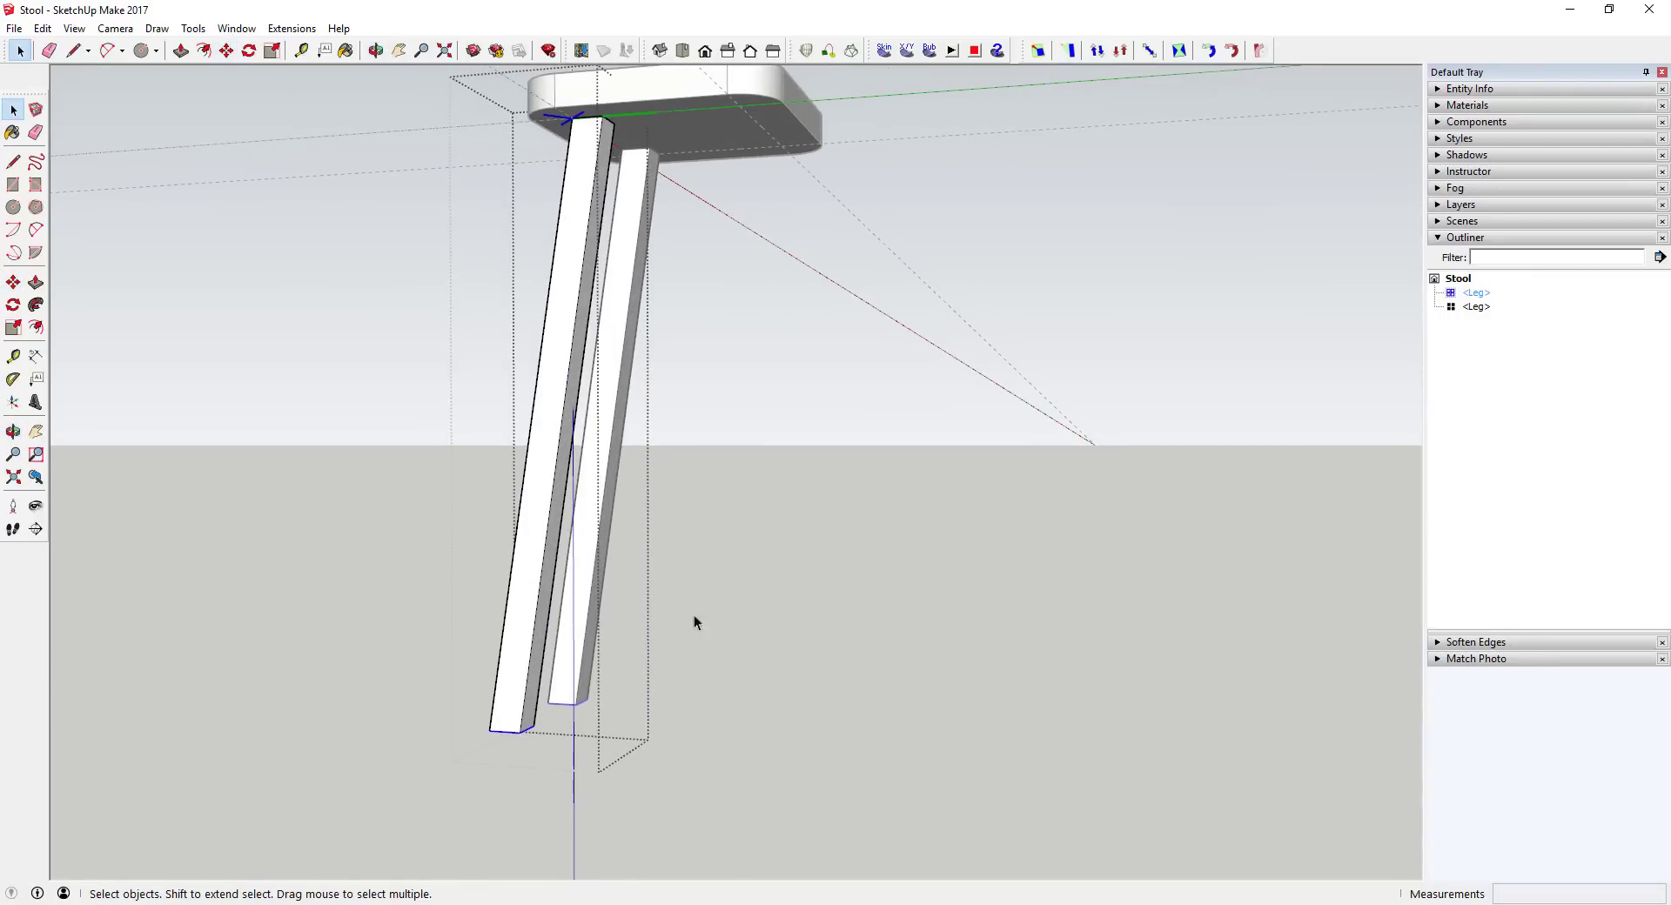
pyautogui.moveTo(374, 574); pyautogui.dragTo(642, 739, button='middle')
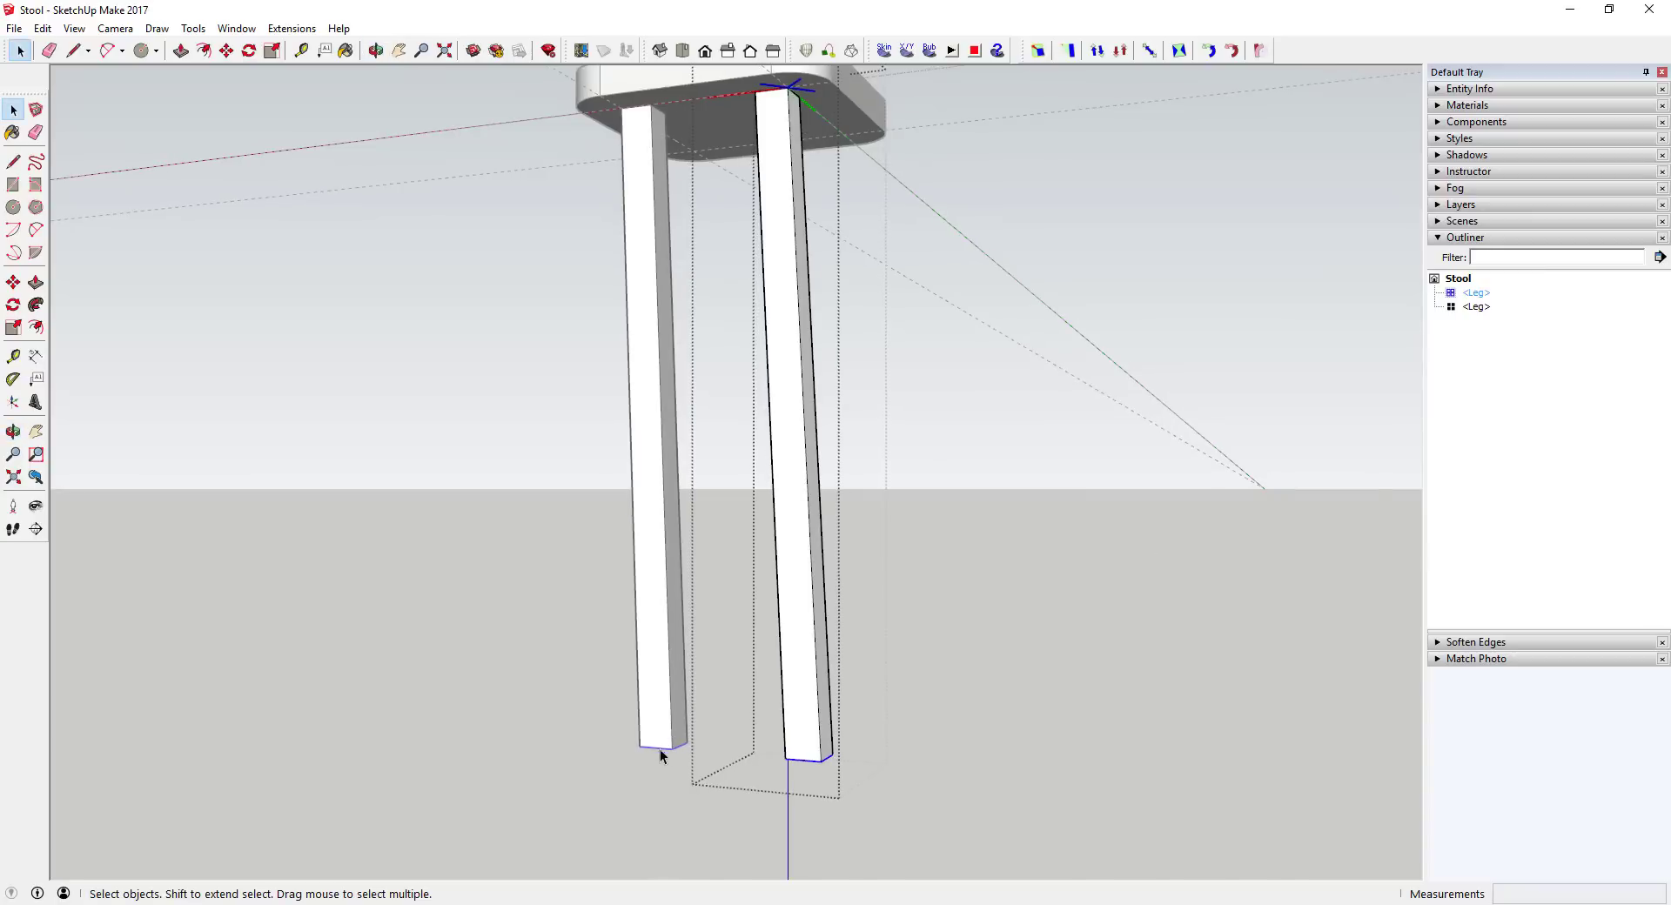
pyautogui.moveTo(740, 731); pyautogui.dragTo(777, 207, button='middle')
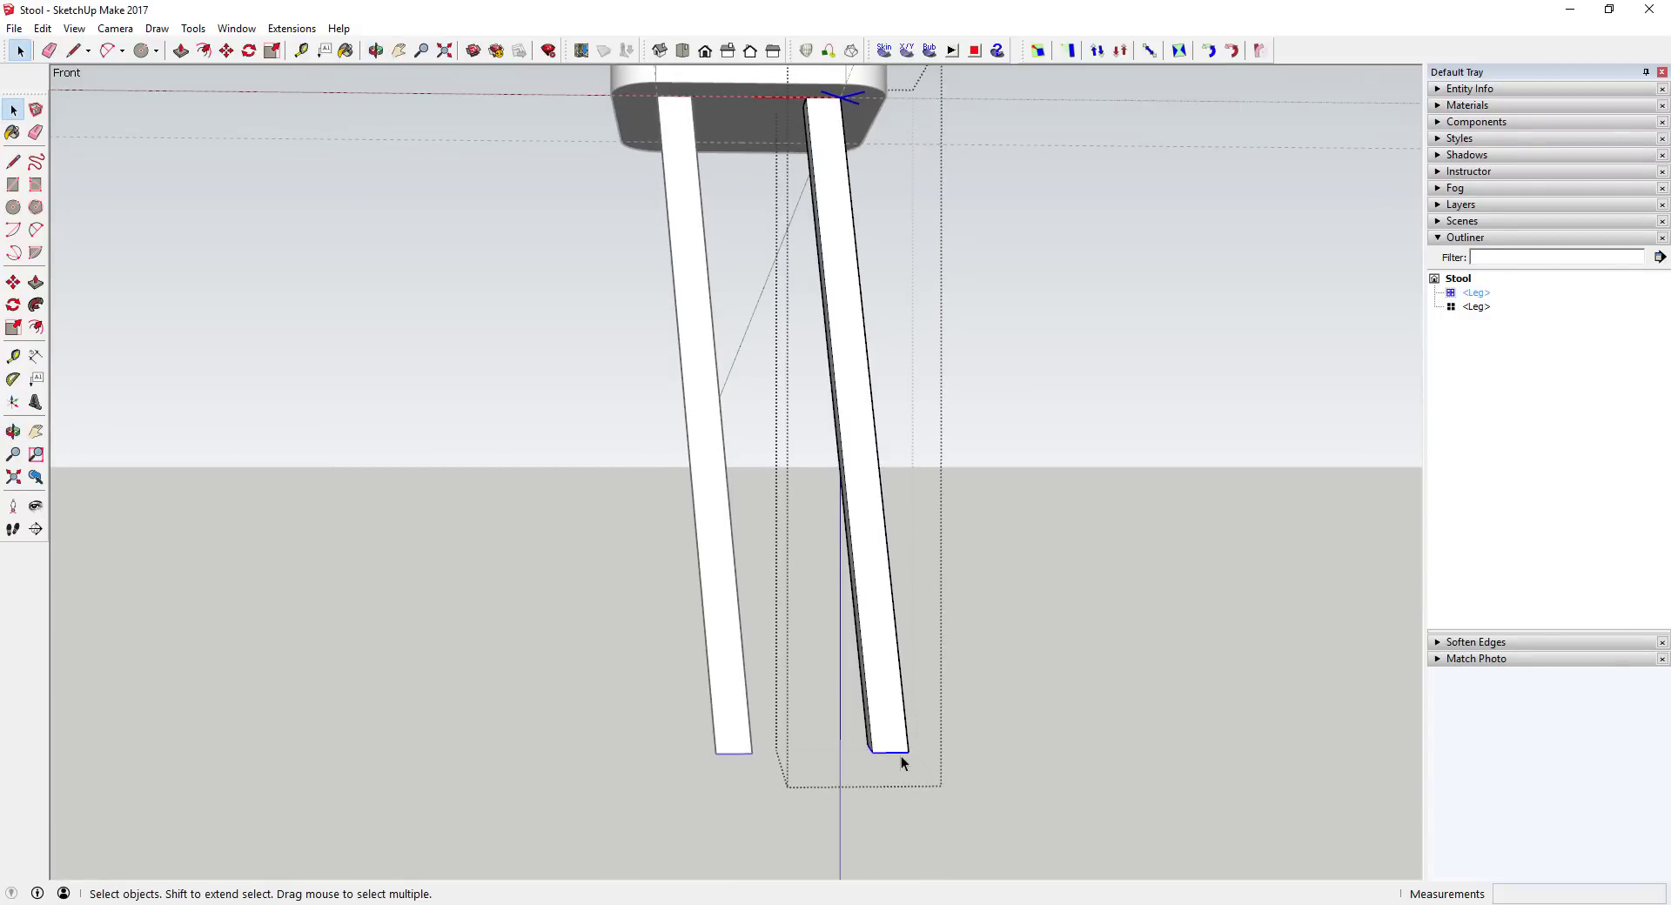
# - Undo the leg slope and the copied second leg
pyautogui.hotkey('ctrl', 'z')
pyautogui.hotkey('ctrl', 'z')
pyautogui.hotkey('ctrl', 'z')
# - Copy the leg by rotating it 90 degrees about the centre of the seat's underside, and multiply the copy by three with *3
pyautogui.moveTo(912, 767); pyautogui.dragTo(388, 823, button='middle')
pyautogui.moveTo(1010, 708); pyautogui.dragTo(671, 557, button='middle')
pyautogui.click(671, 166)
pyautogui.moveTo(707, 329); pyautogui.dragTo(677, 136, button='middle')
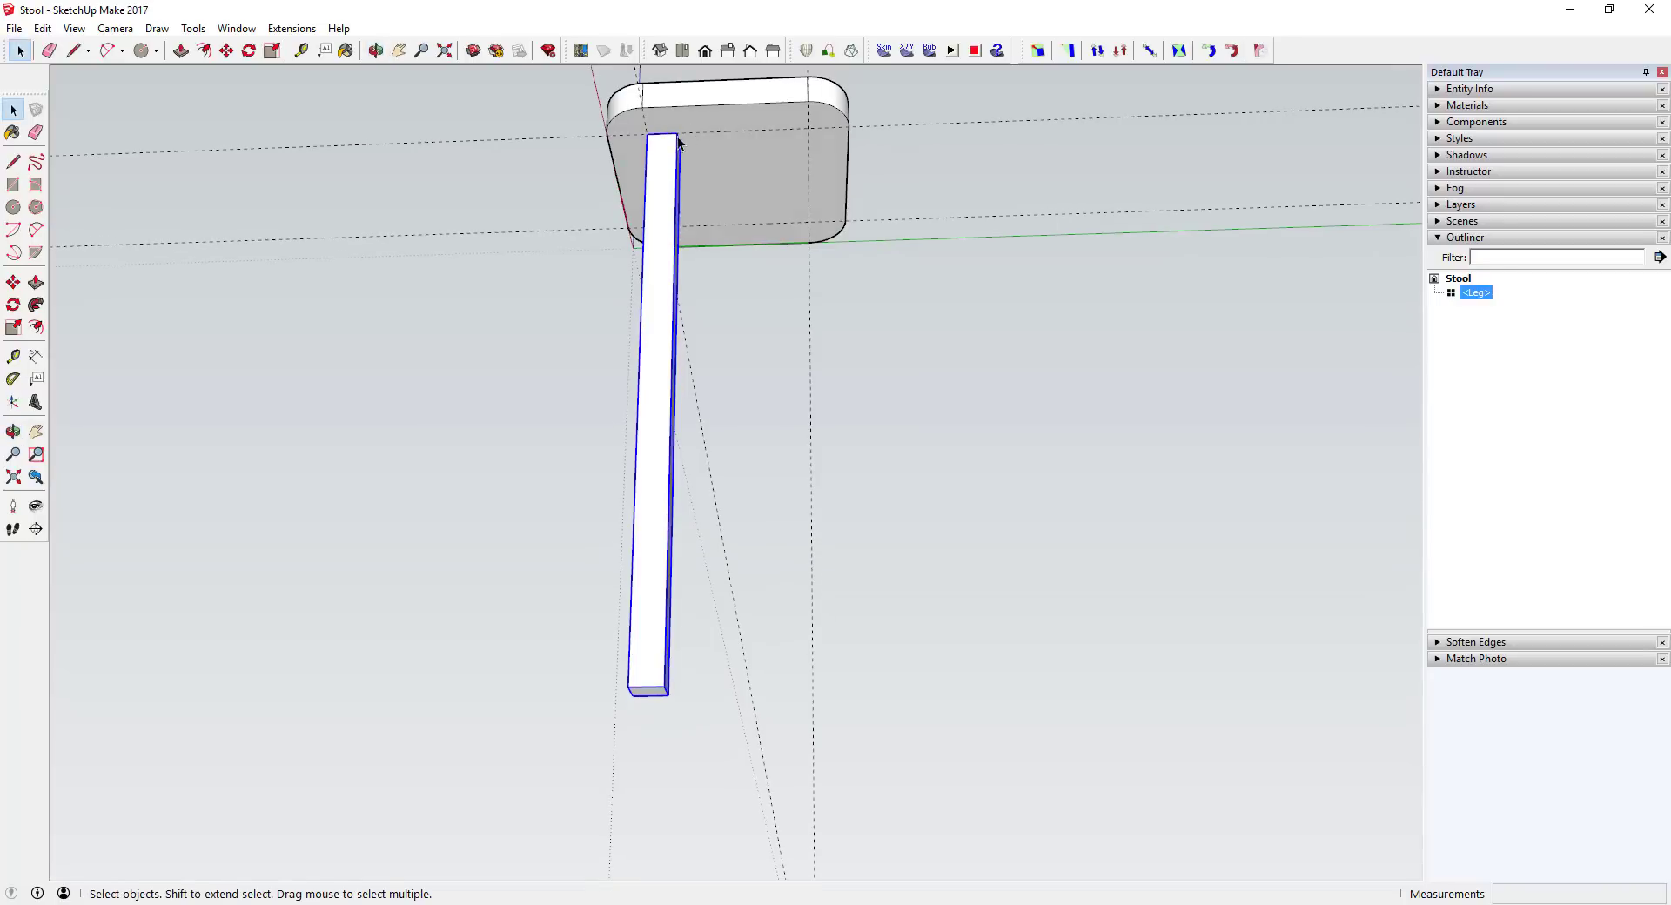
pyautogui.scroll(2, 749, 153)
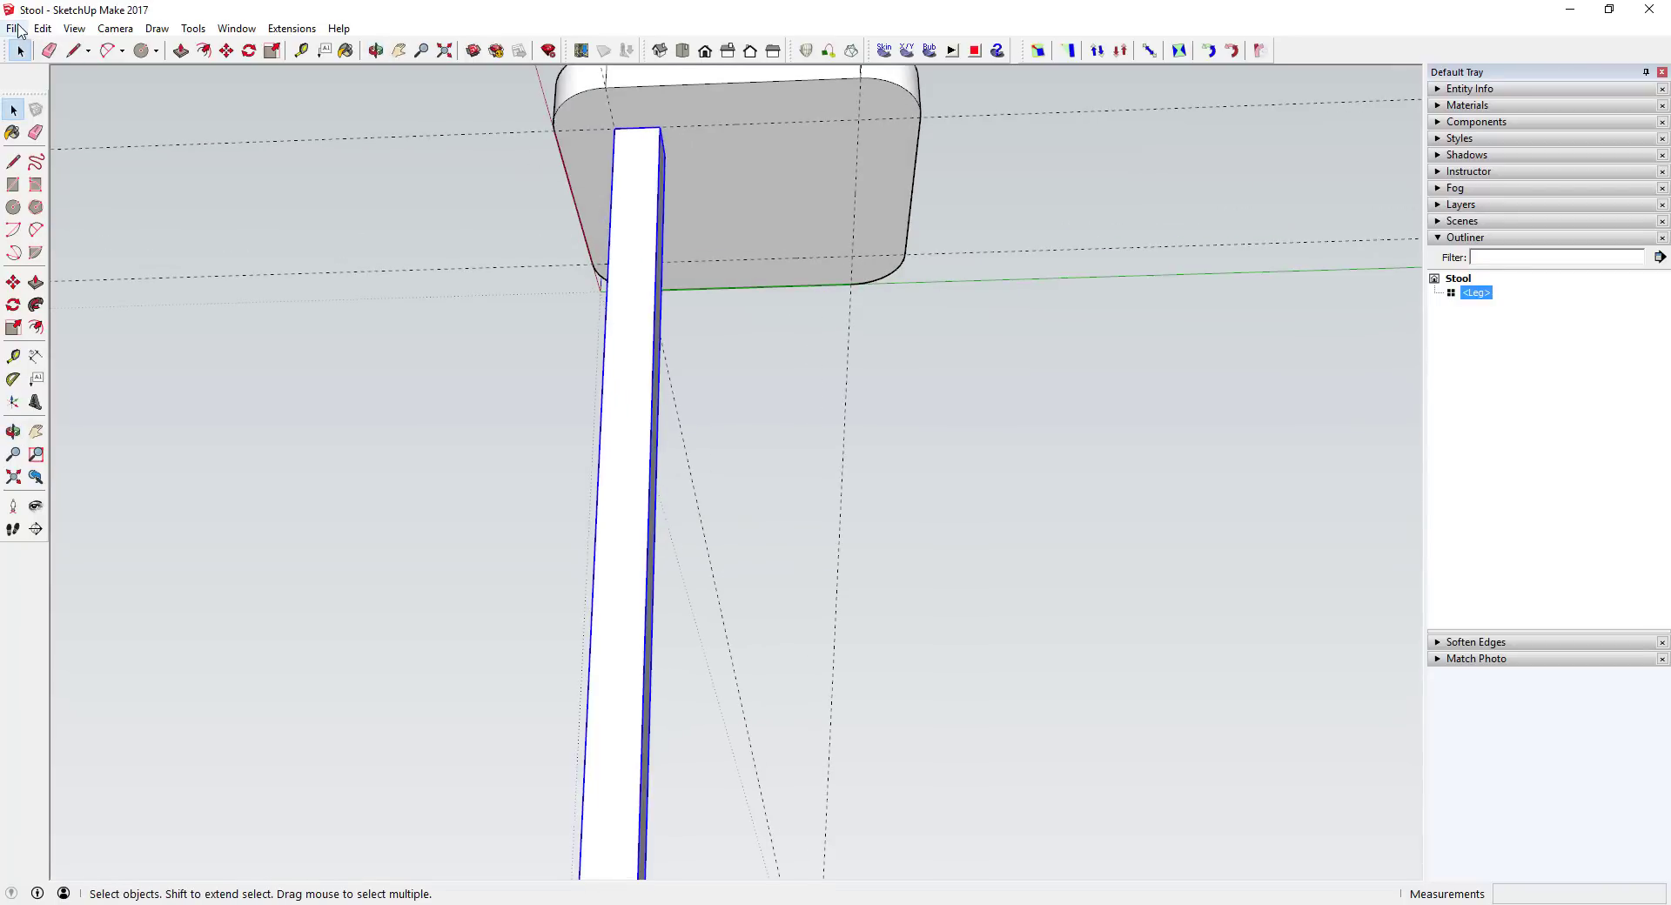
pyautogui.press('q')
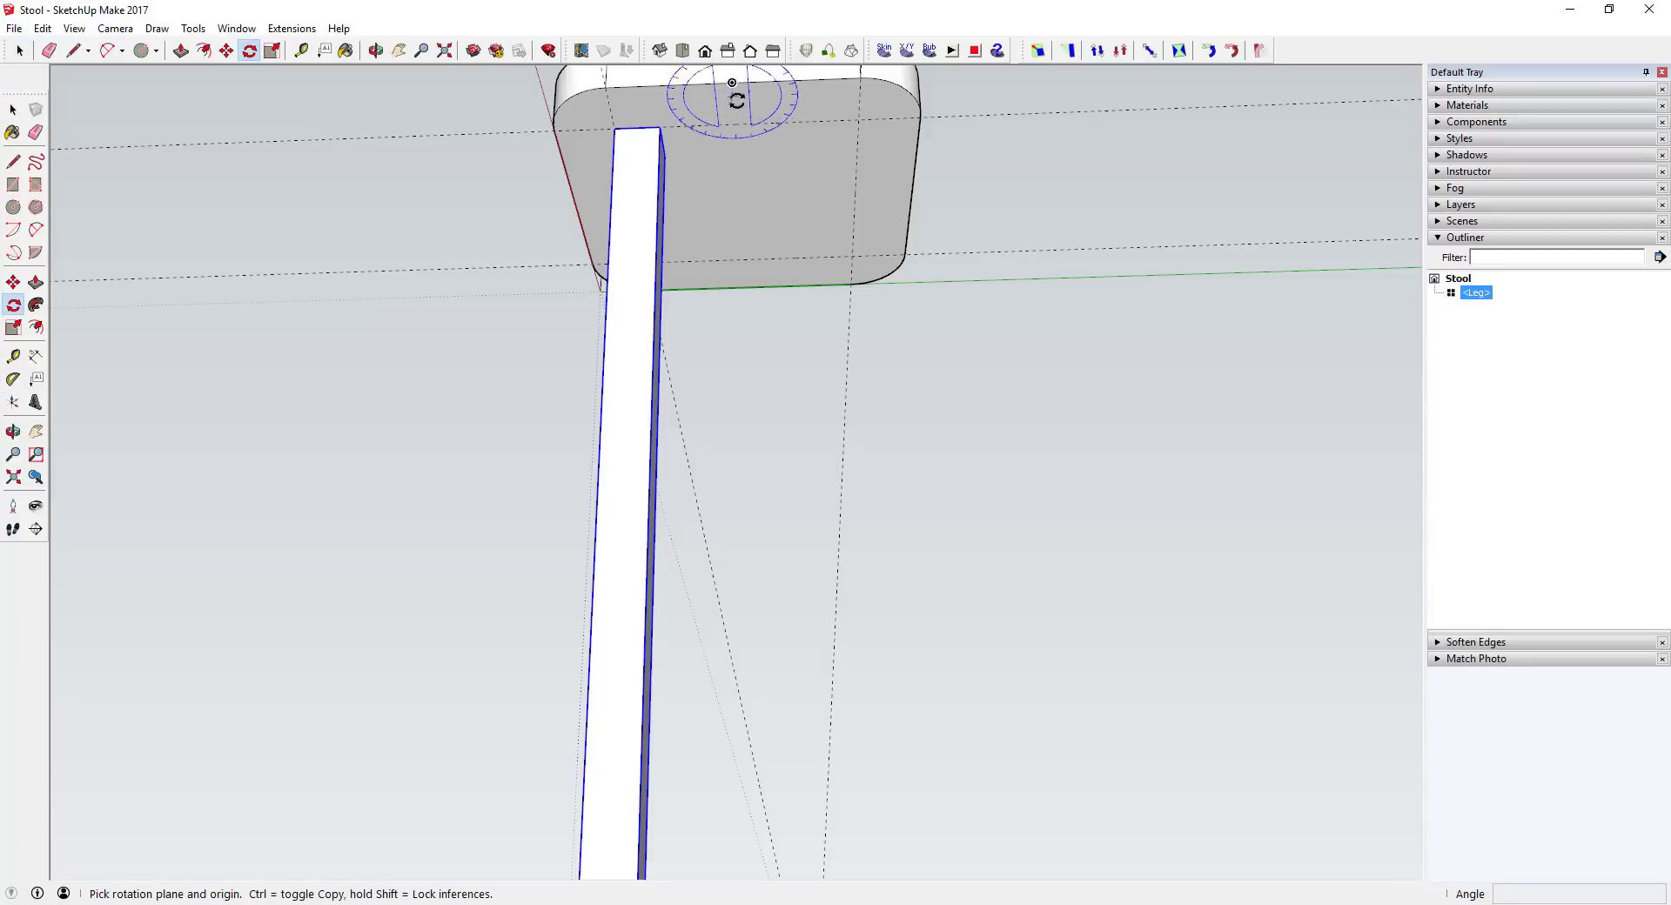
pyautogui.moveTo(742, 142); pyautogui.dragTo(708, 82, button='middle')
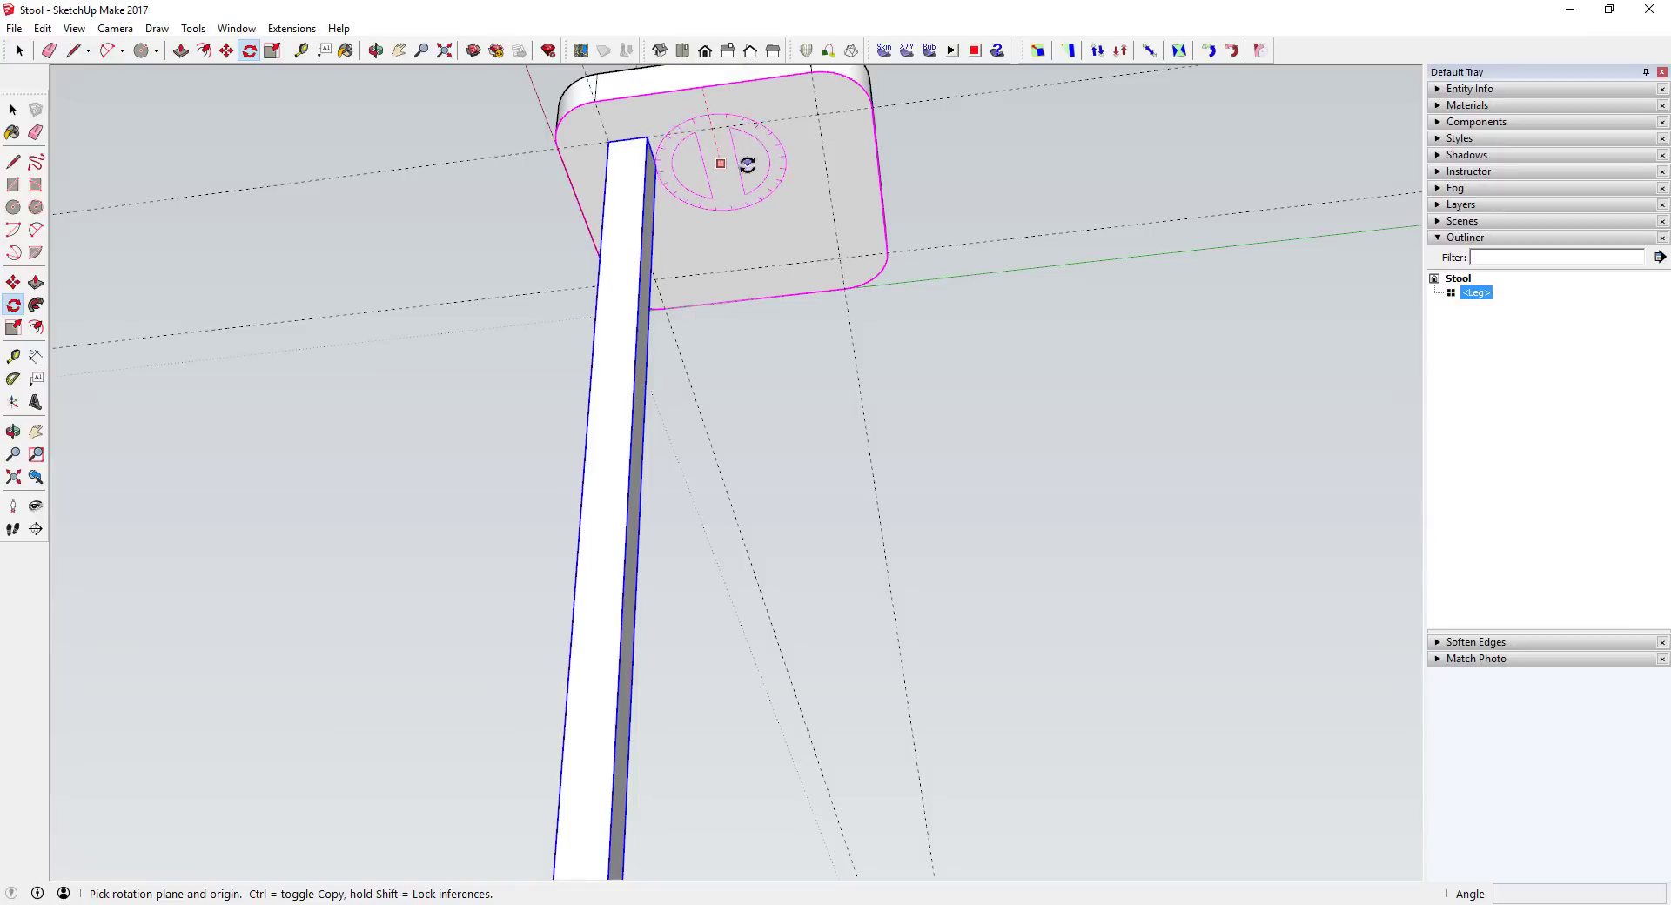
pyautogui.moveTo(756, 174)
pyautogui.mouseDown()
pyautogui.moveTo(794, 172)
pyautogui.moveTo(780, 160)
pyautogui.moveTo(782, 180)
pyautogui.mouseUp()
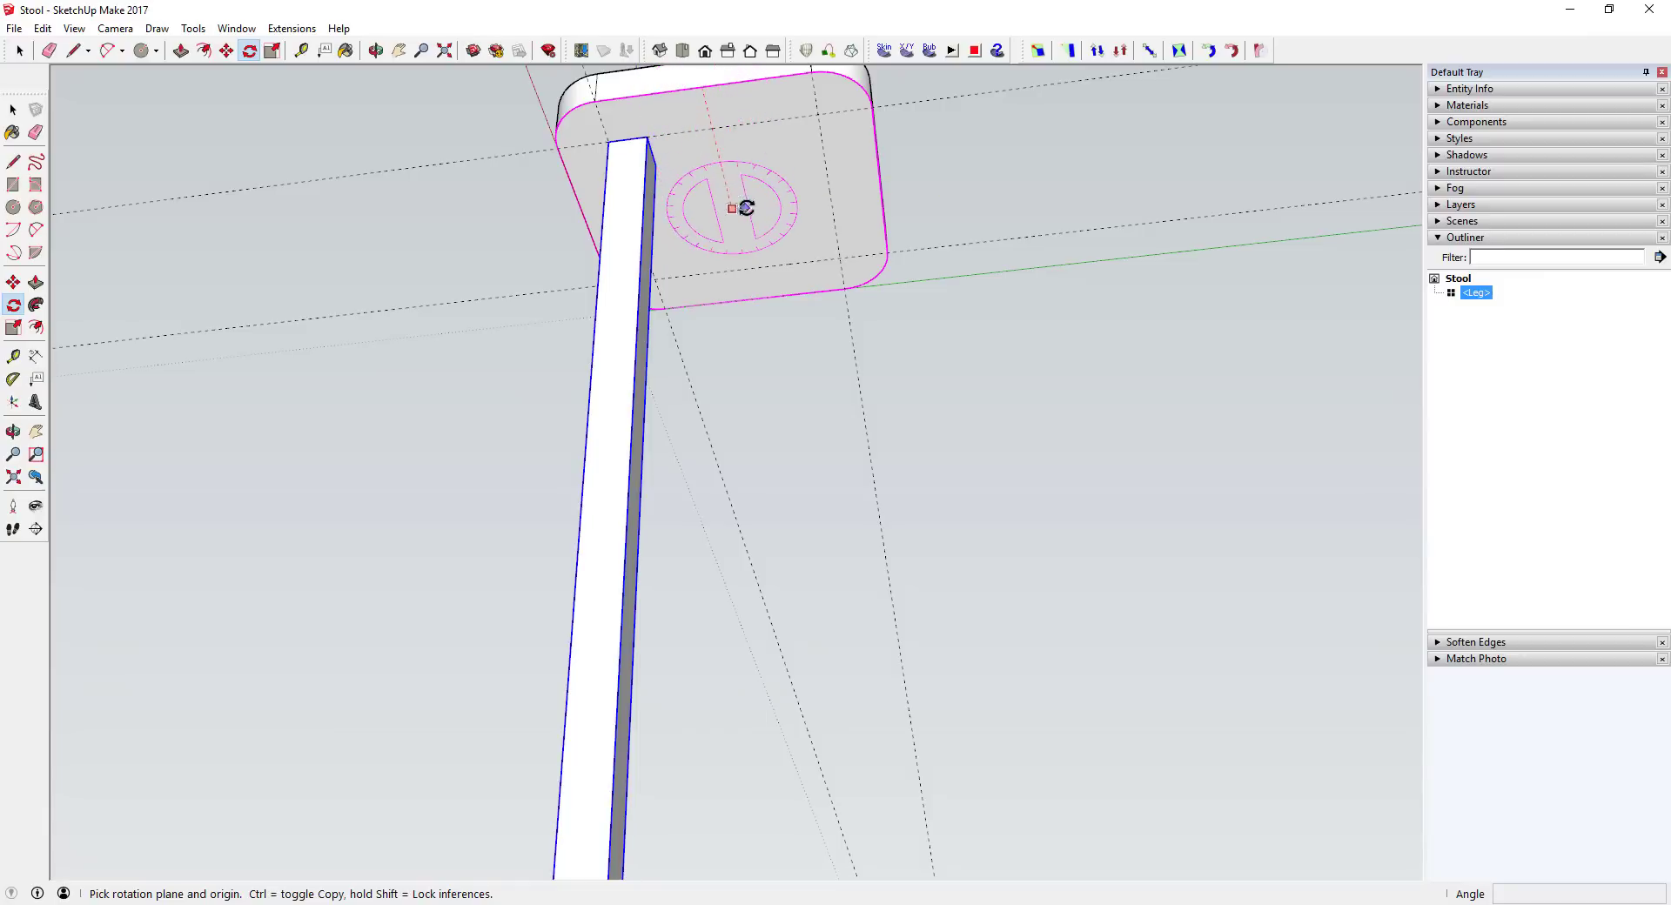
pyautogui.click(880, 187)
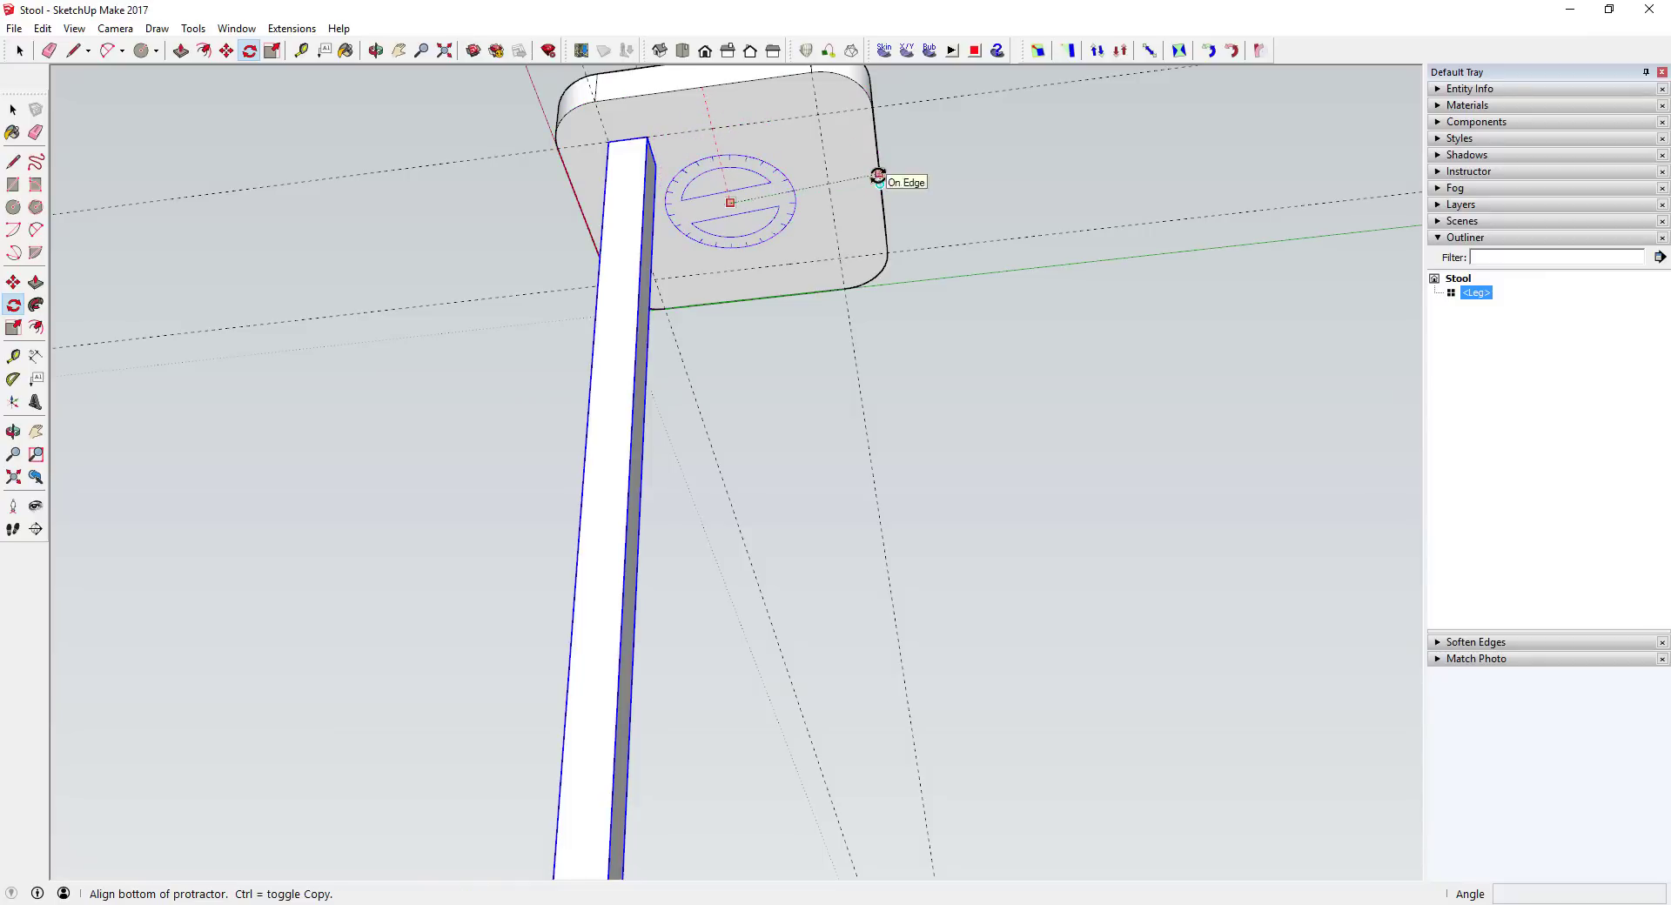
pyautogui.click(880, 187)
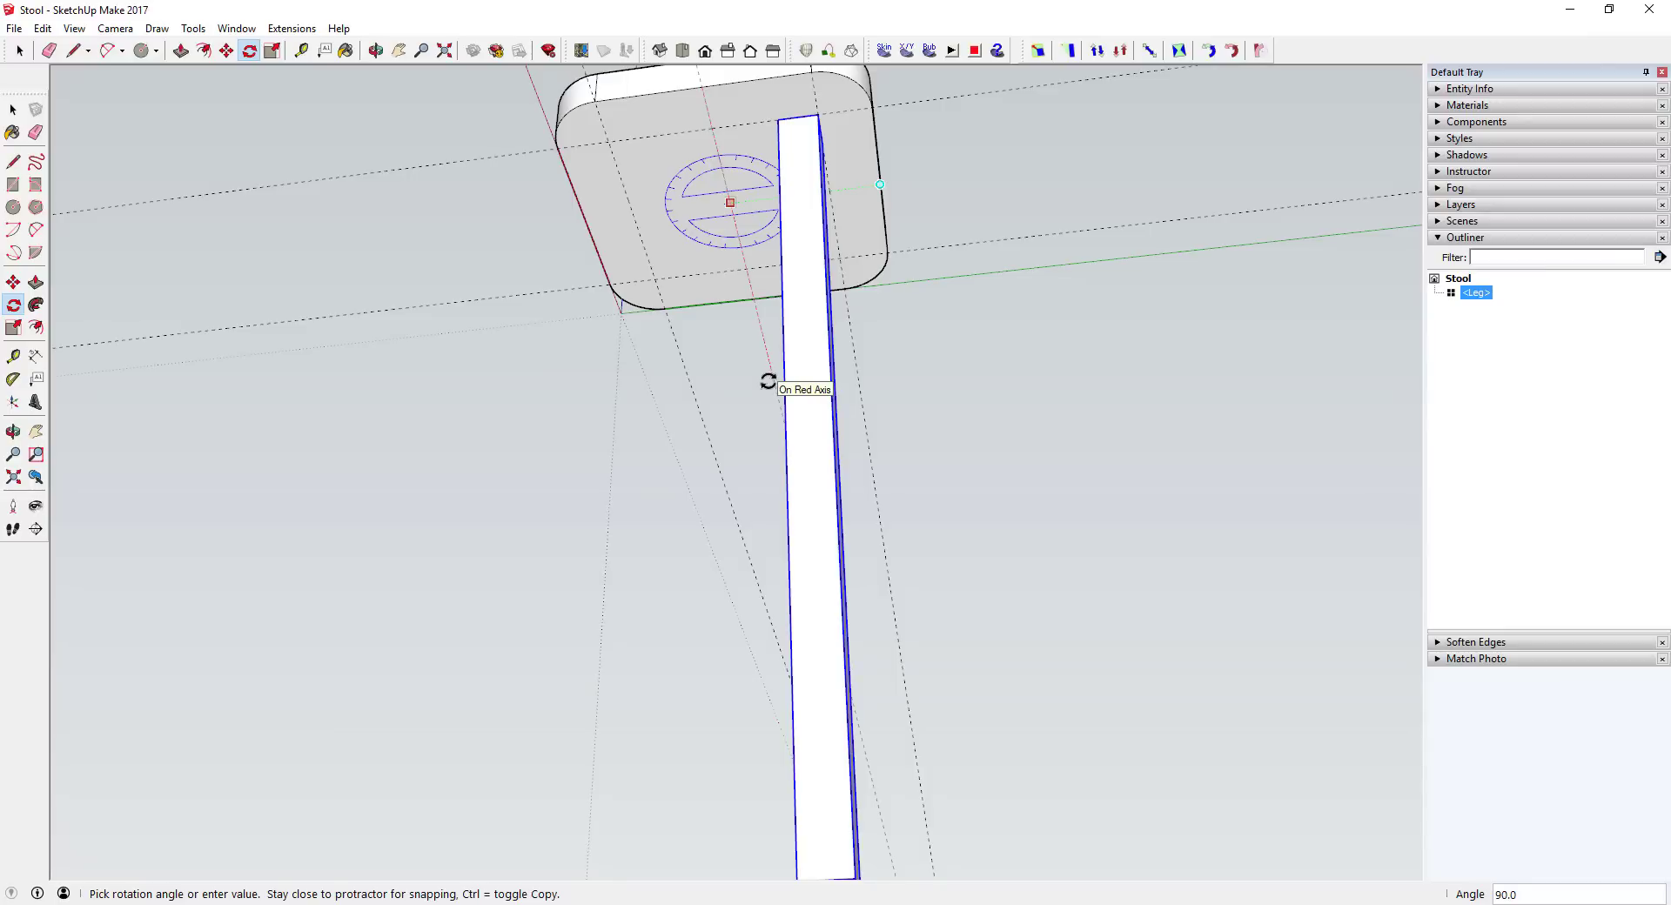
pyautogui.press('ctrl')
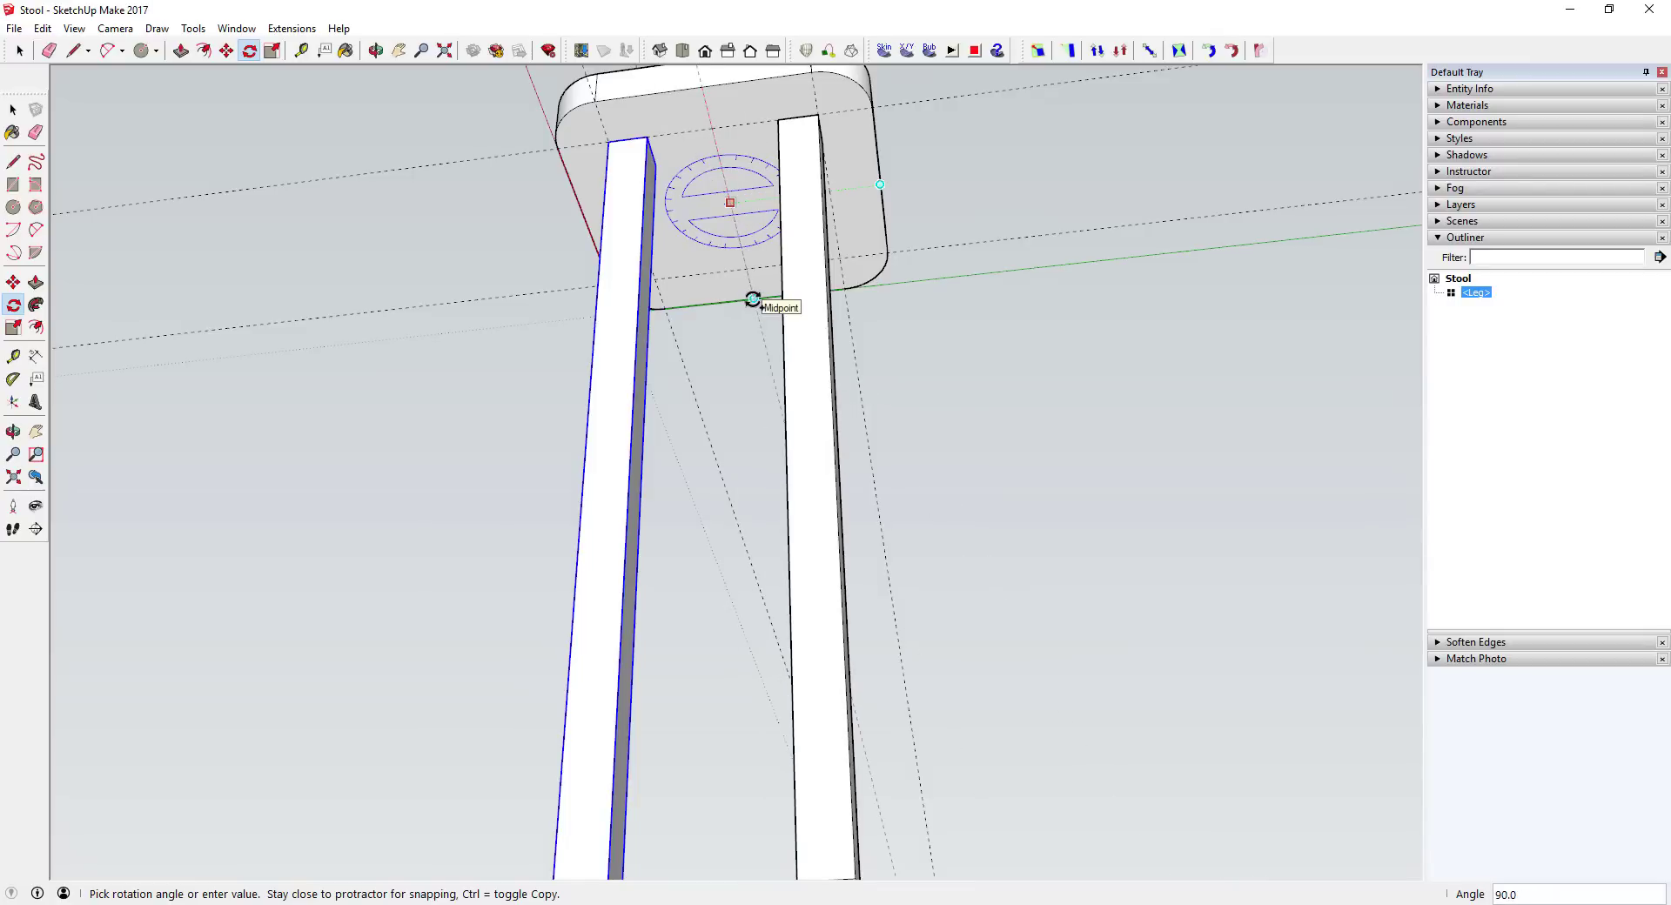
pyautogui.click(753, 299)
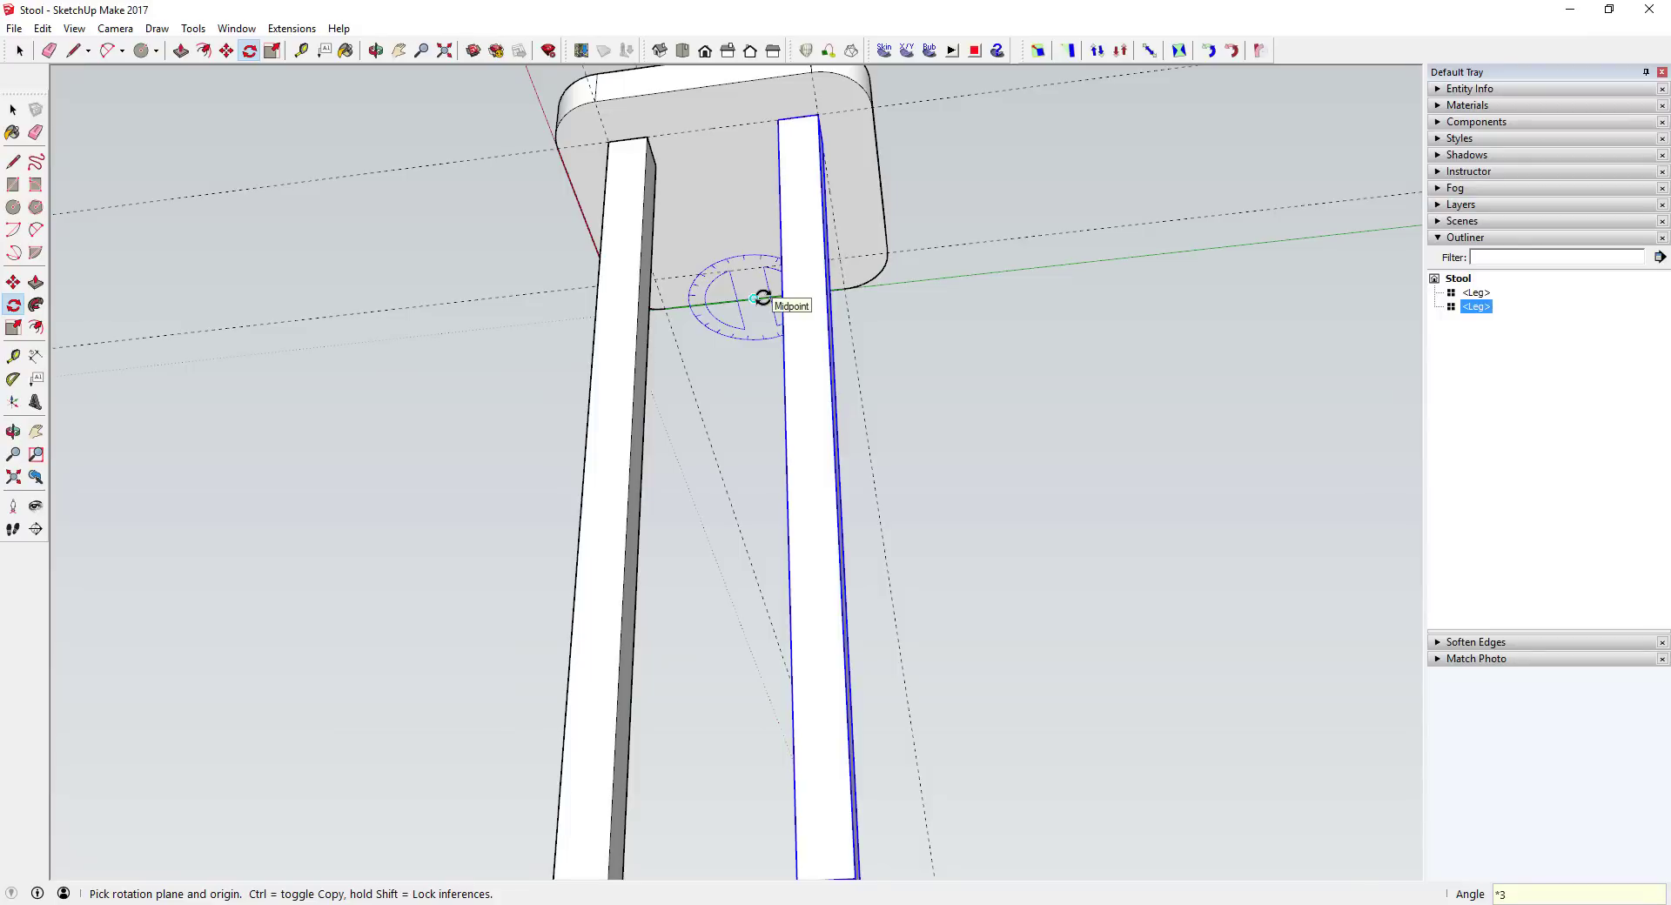
pyautogui.press('Return')
# - Open one of the four Leg components for editing and select its bottom face
pyautogui.moveTo(794, 214); pyautogui.dragTo(728, 414, button='middle')
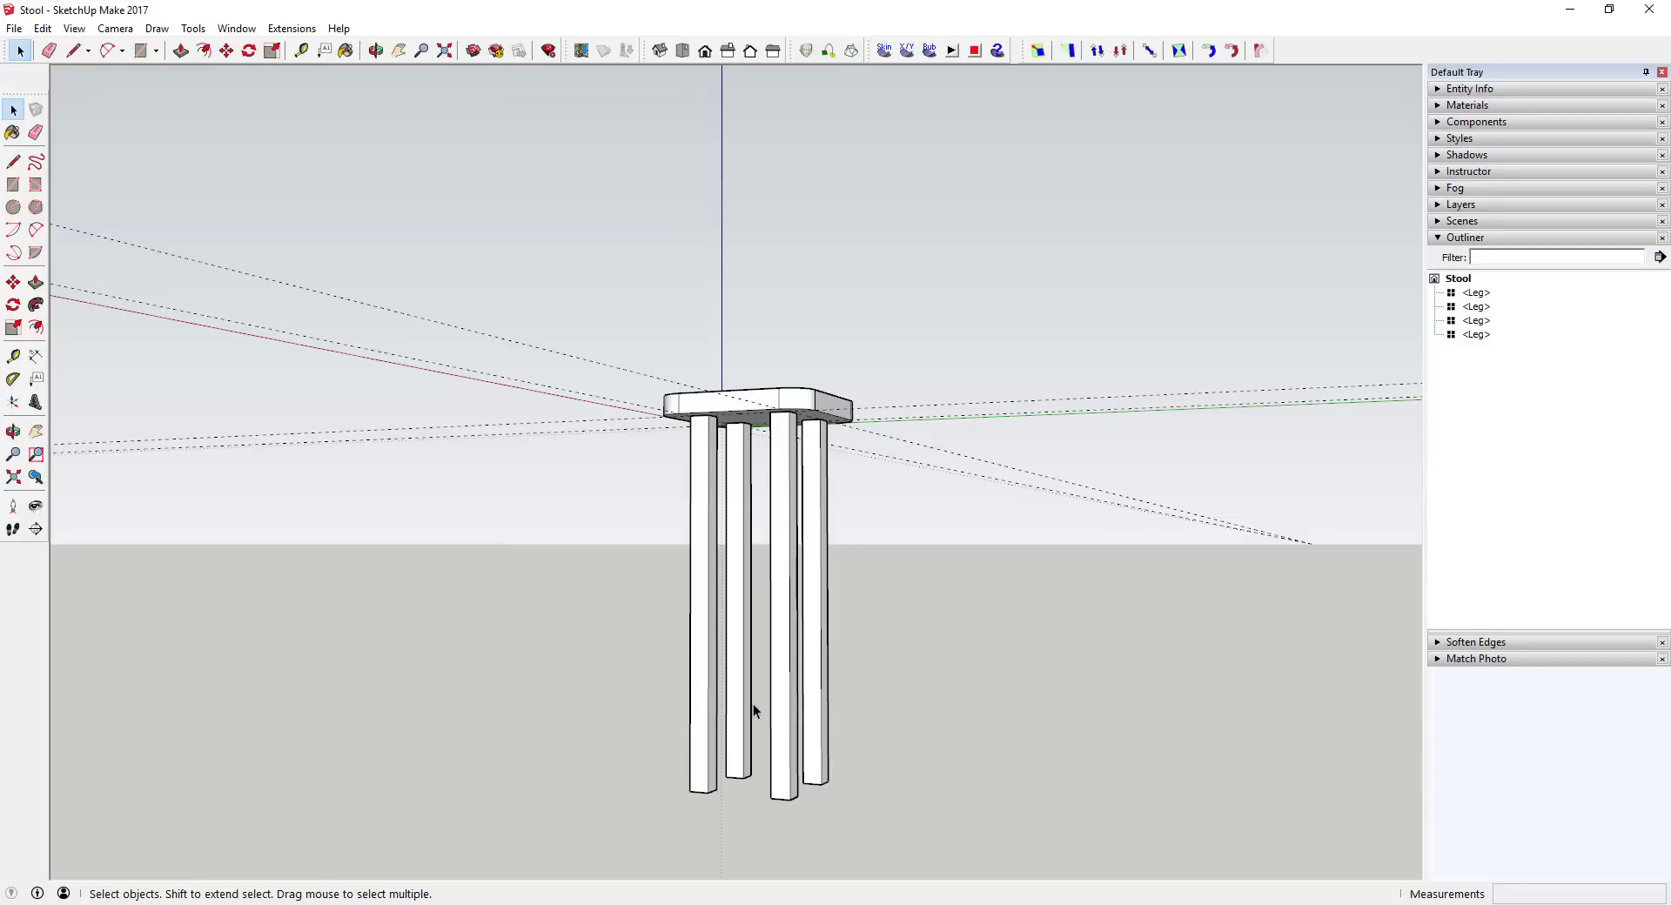
pyautogui.moveTo(753, 706); pyautogui.dragTo(686, 772, button='middle')
pyautogui.click(698, 775)
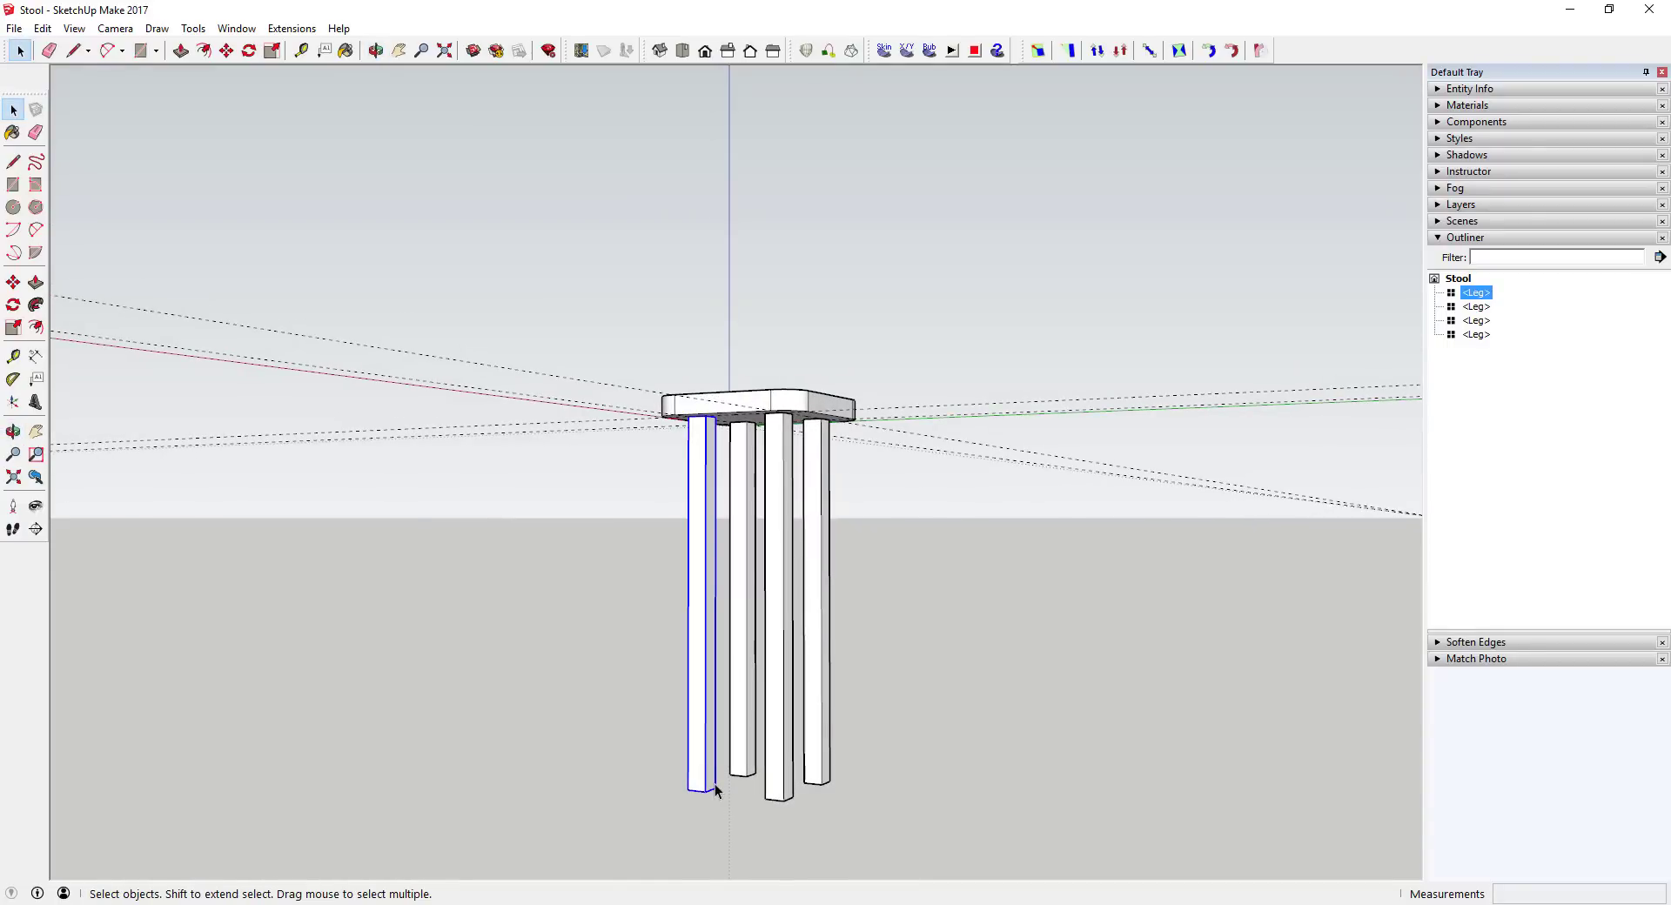
pyautogui.moveTo(692, 792)
pyautogui.mouseDown(button='middle')
pyautogui.moveTo(683, 737)
pyautogui.moveTo(666, 775)
pyautogui.mouseUp(button='middle')
pyautogui.click(666, 775)
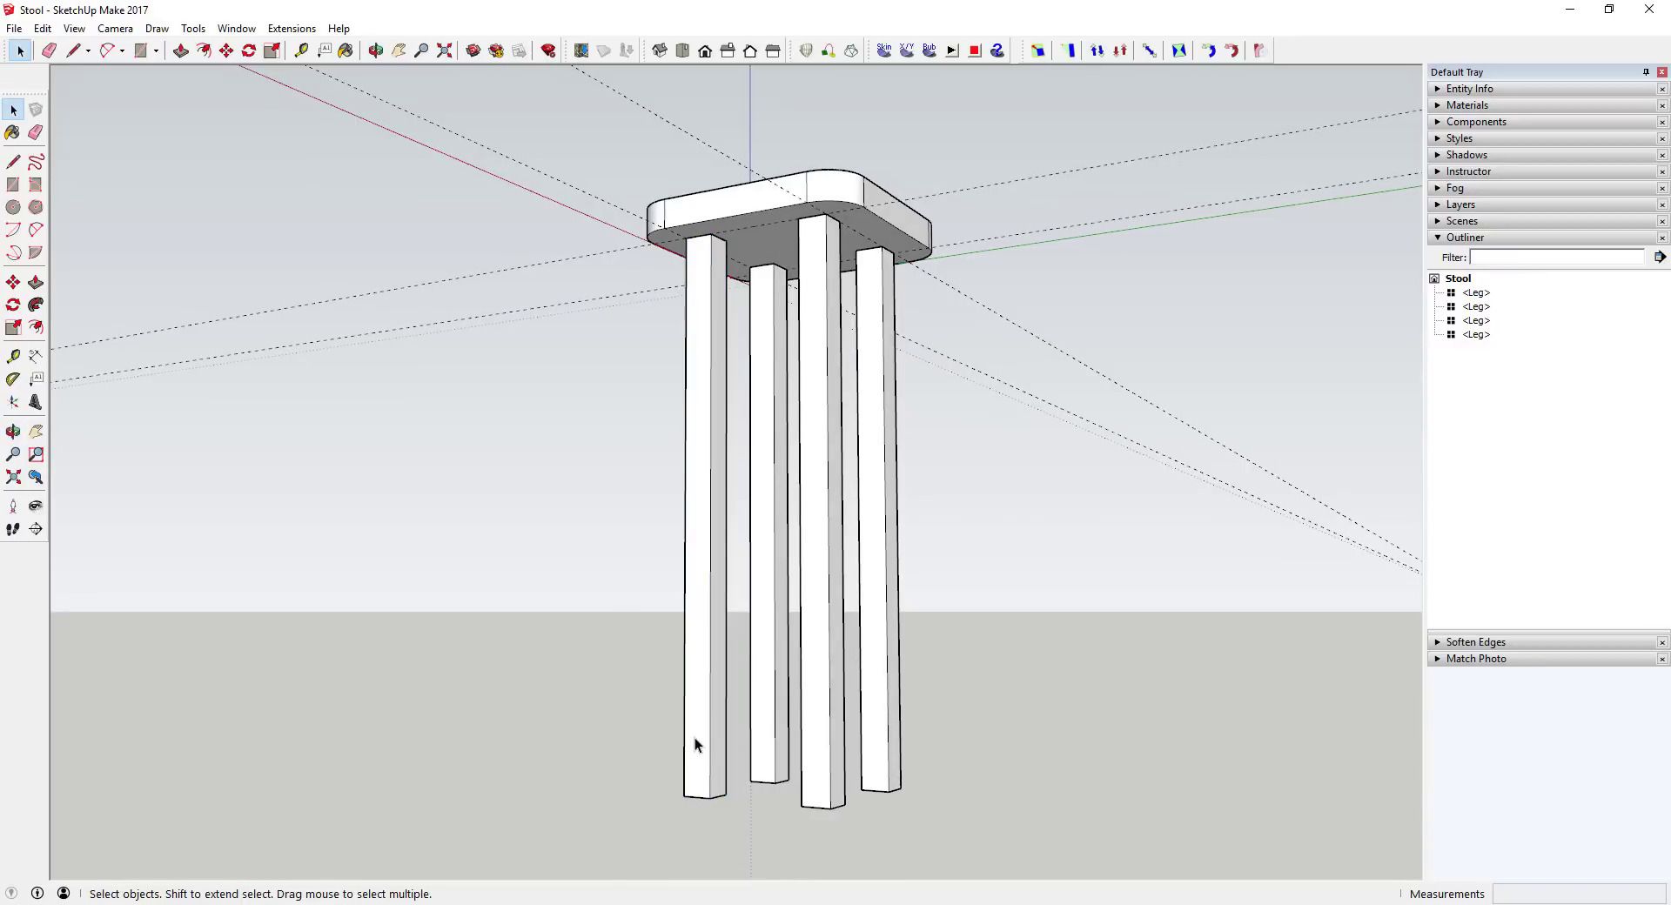
pyautogui.doubleClick(695, 738)
pyautogui.click(730, 773)
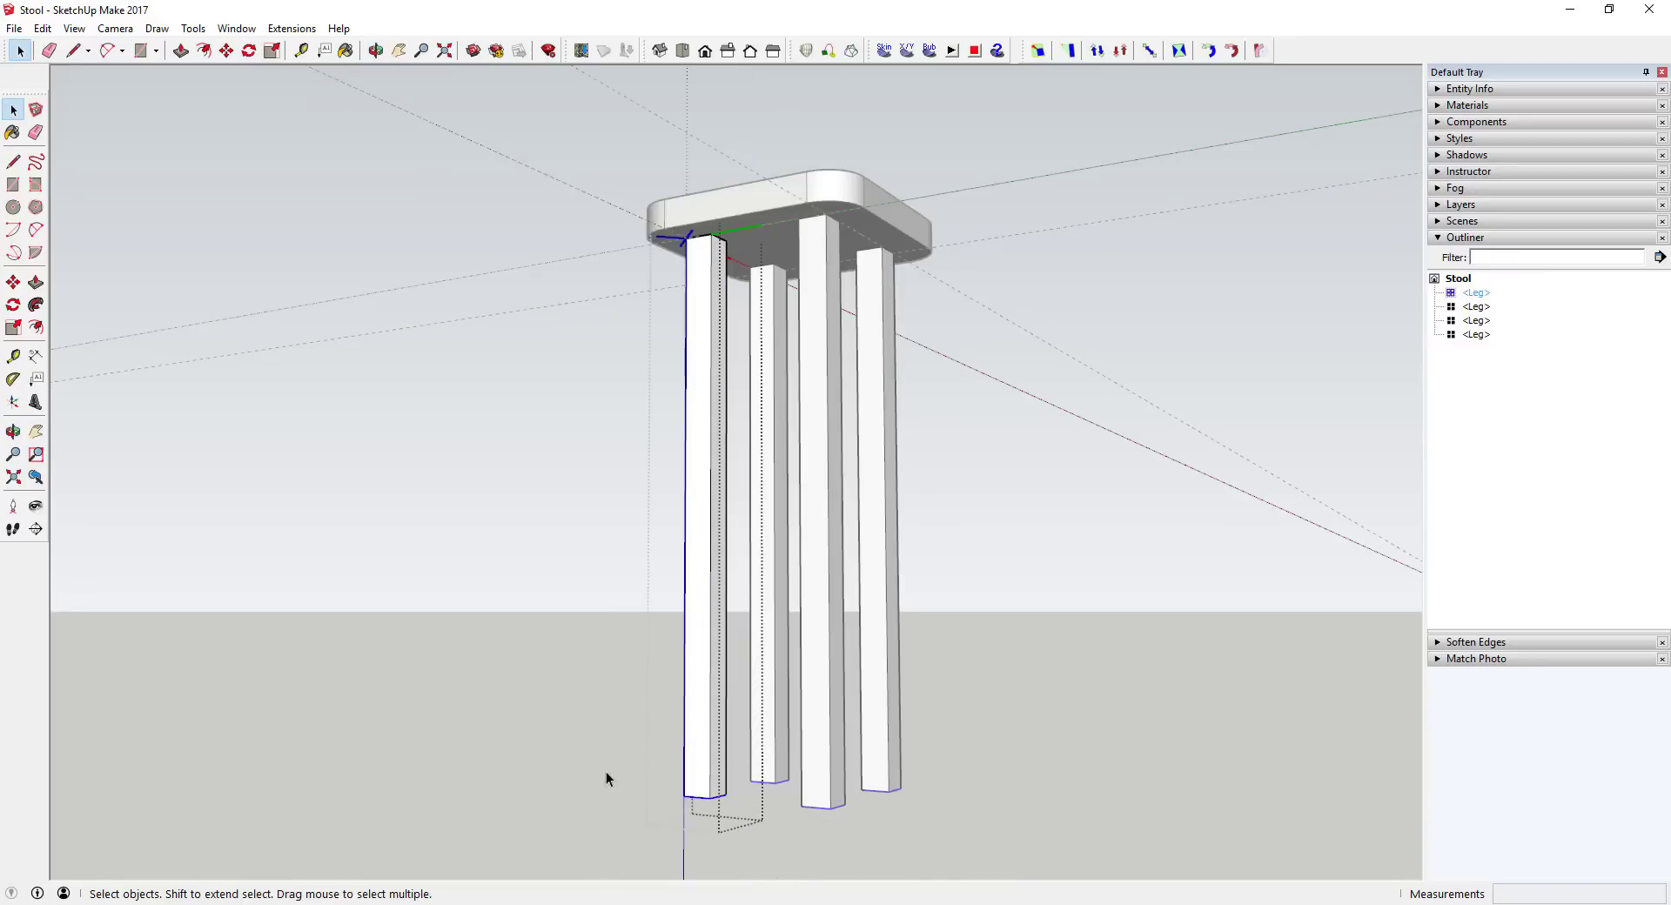
pyautogui.press('m')
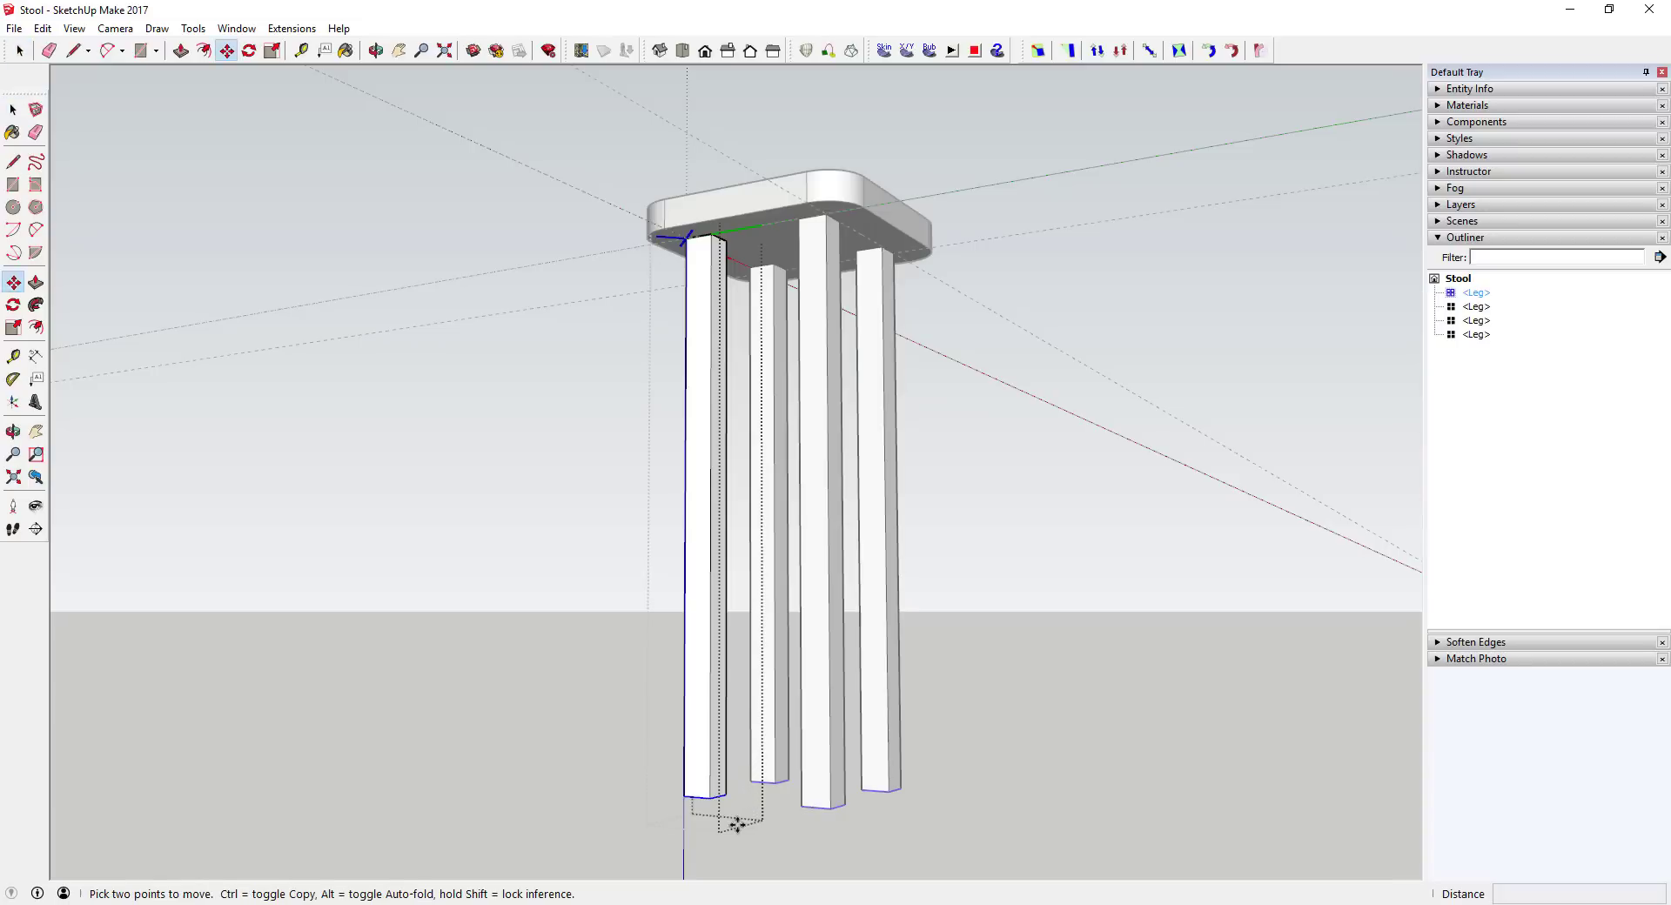
pyautogui.press('space')
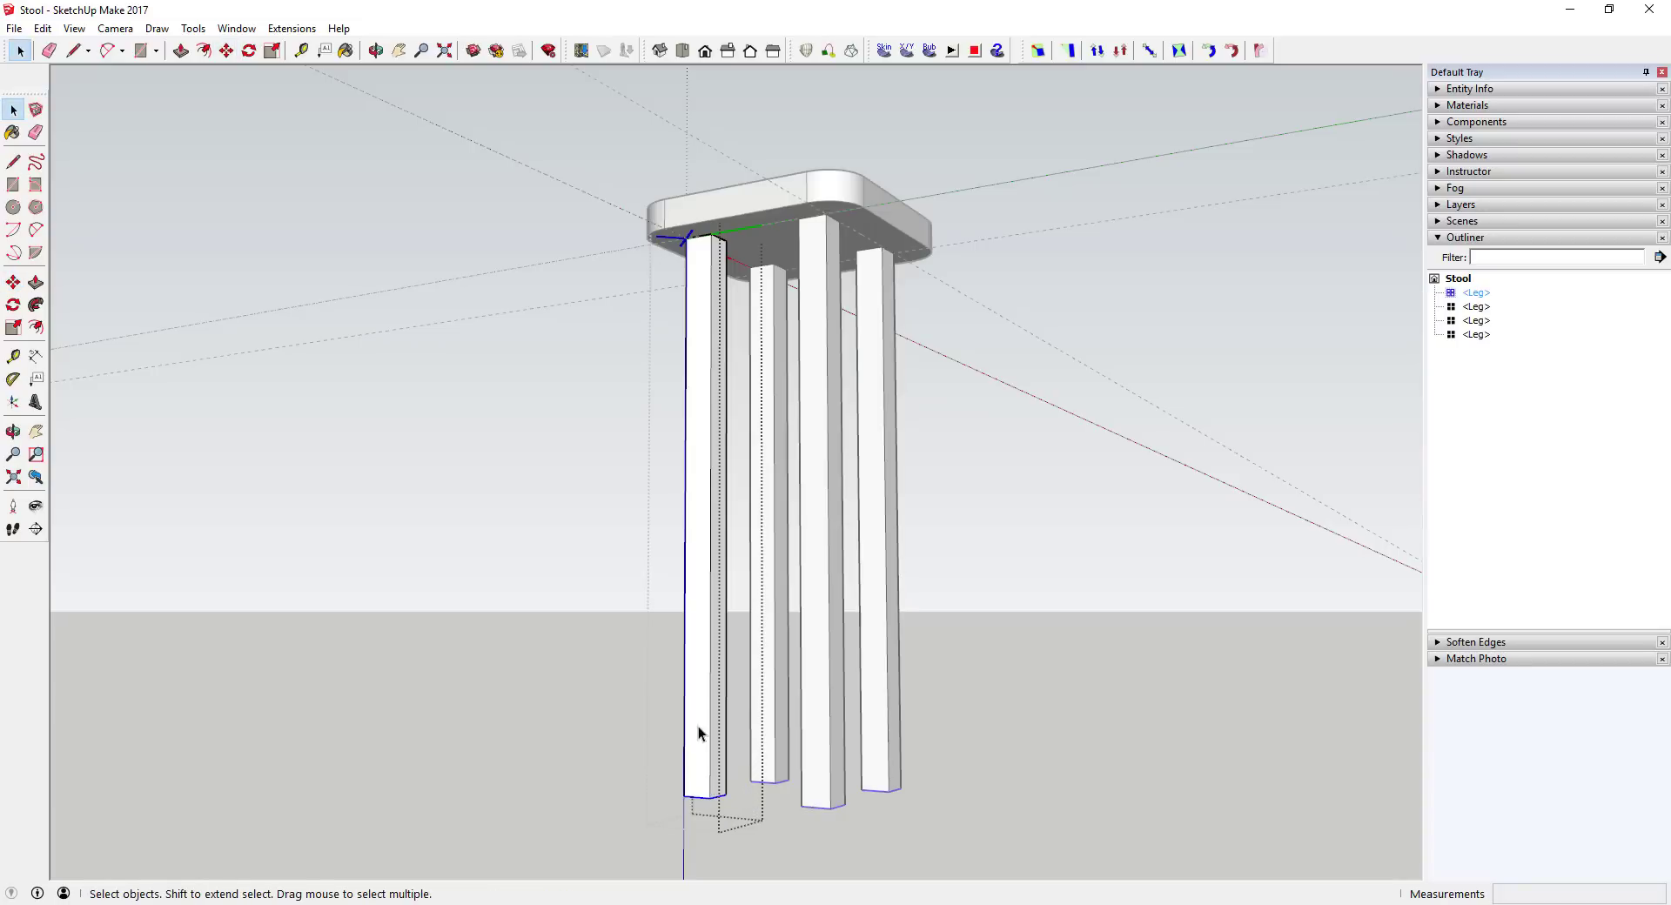
pyautogui.click(701, 729)
pyautogui.press('p')
pyautogui.moveTo(696, 730); pyautogui.dragTo(697, 688)
pyautogui.press('space')
# - Slope all legs outward by moving the open leg's bottom face, including about 1 3/4" along the green axis, and close the component
pyautogui.moveTo(727, 832); pyautogui.dragTo(731, 831)
pyautogui.press('m')
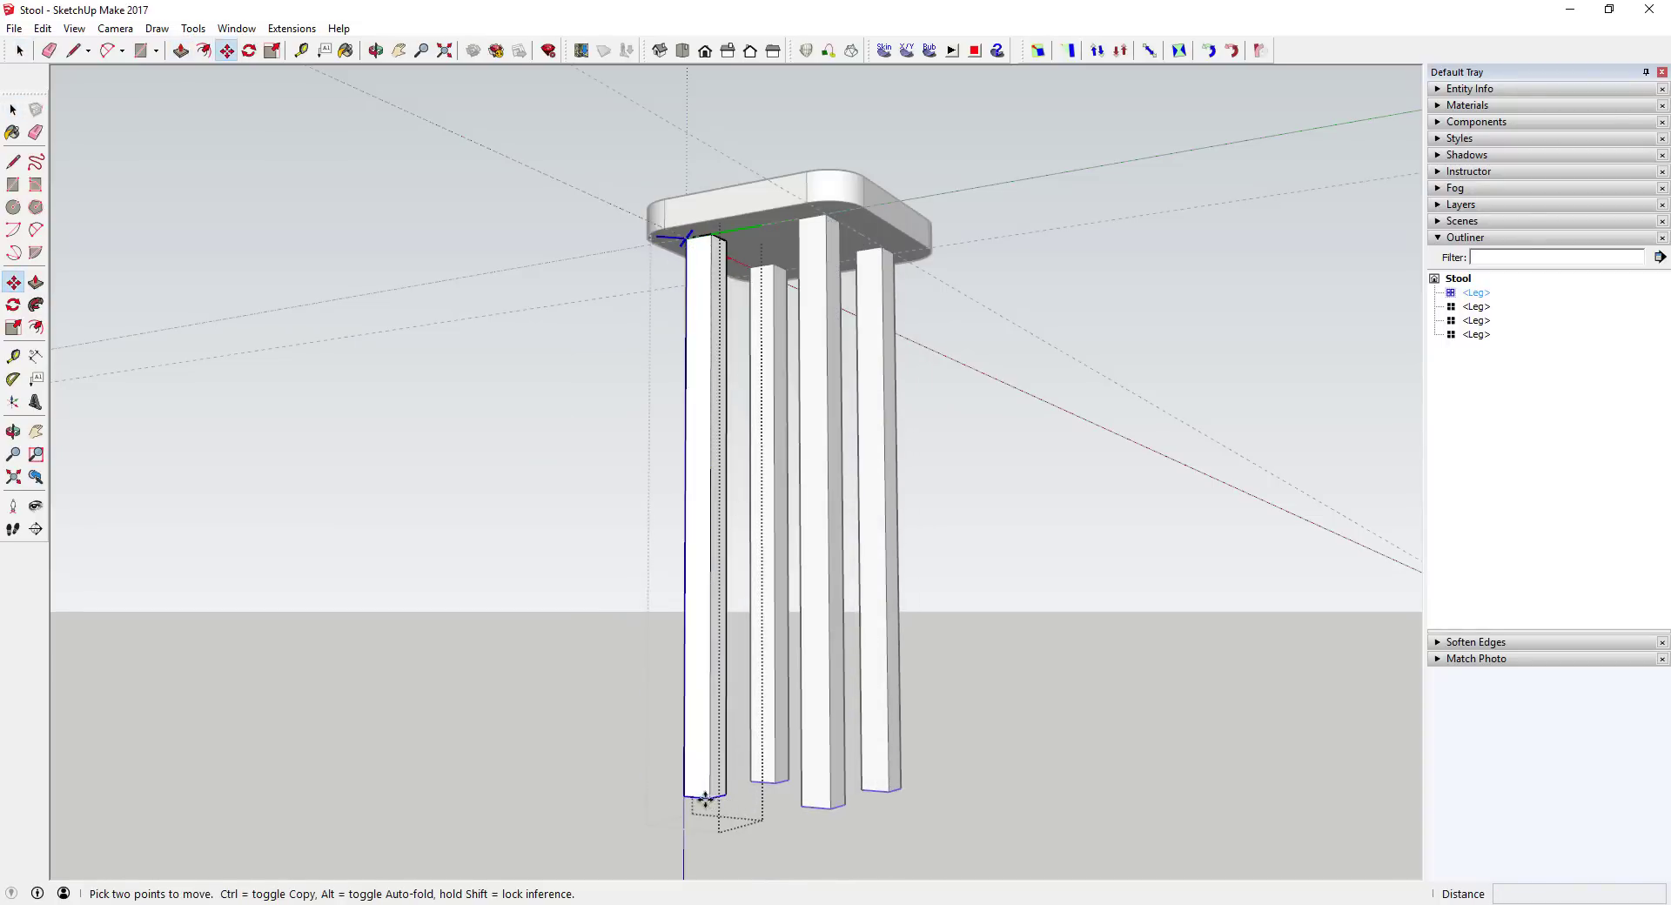
pyautogui.click(705, 797)
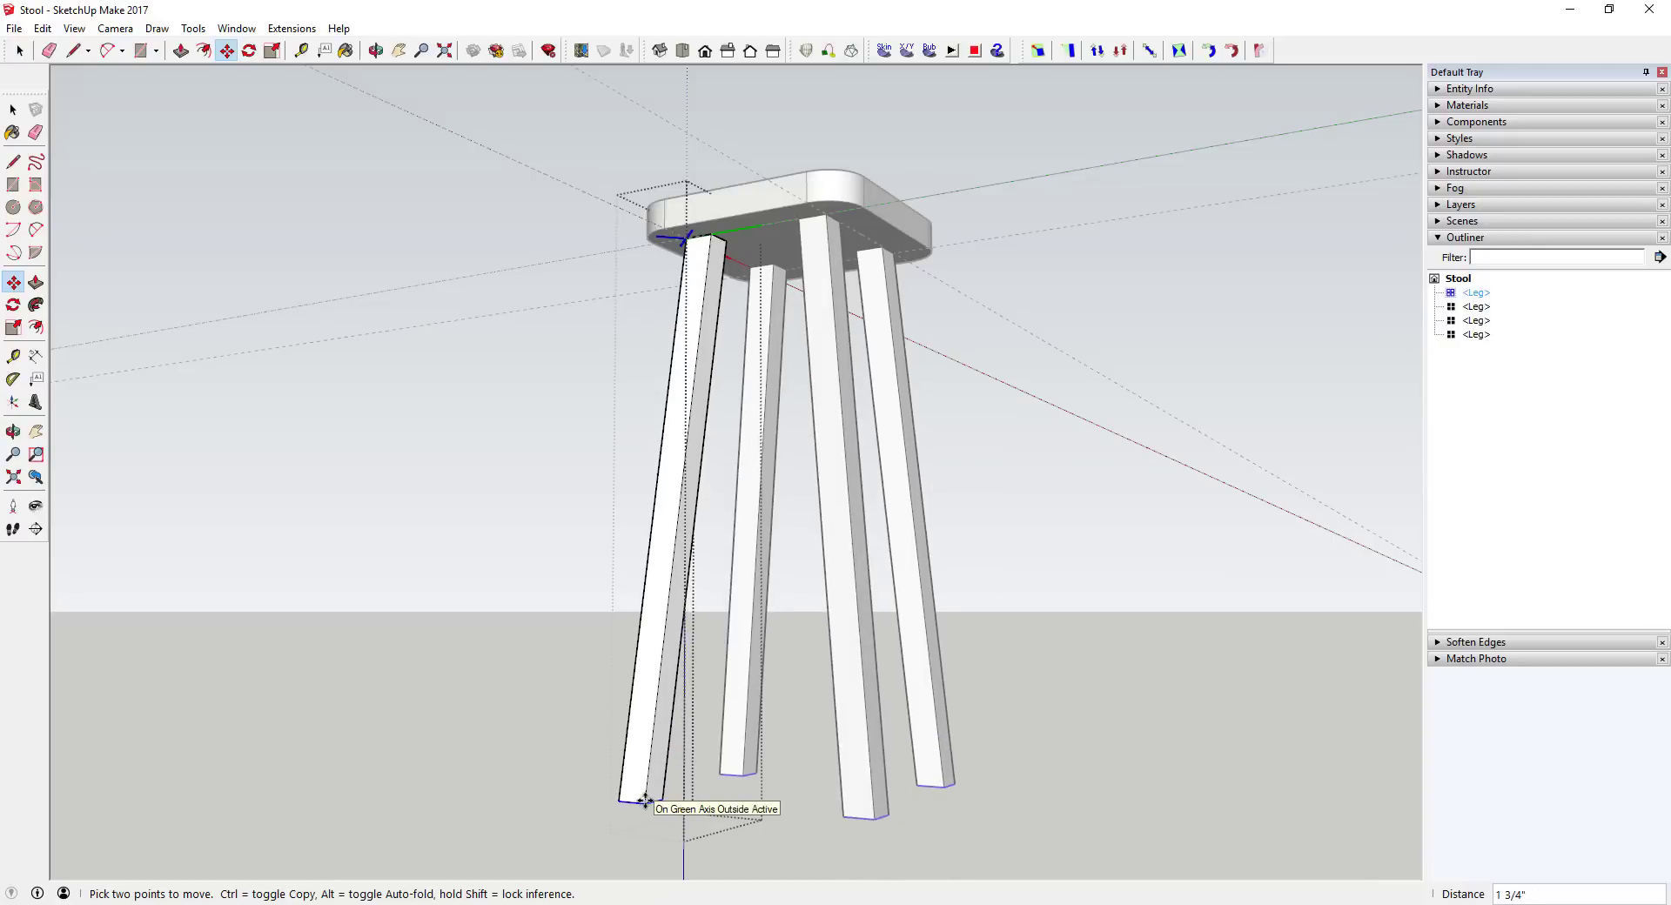
pyautogui.click(645, 800)
pyautogui.press('space')
pyautogui.moveTo(781, 818); pyautogui.dragTo(910, 376, button='middle')
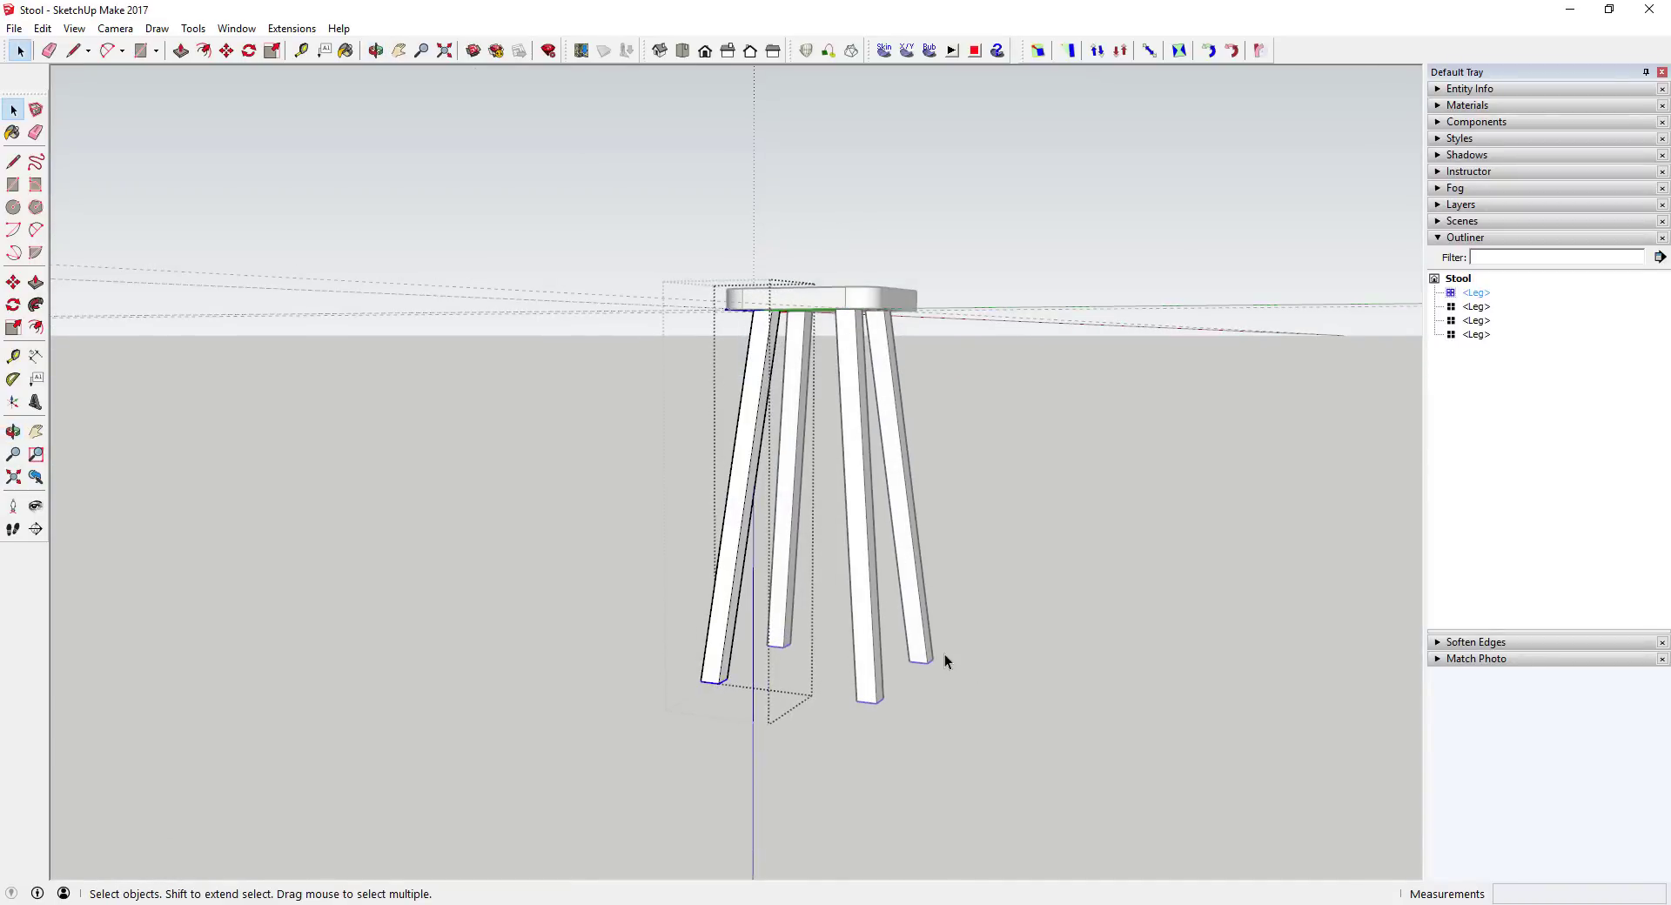
pyautogui.click(981, 731)
# - Draw a line from the midpoint of a leg's bottom edge partway up its face, and add a 1/2" horizontal edge at its end
pyautogui.moveTo(980, 731); pyautogui.dragTo(529, 603, button='middle')
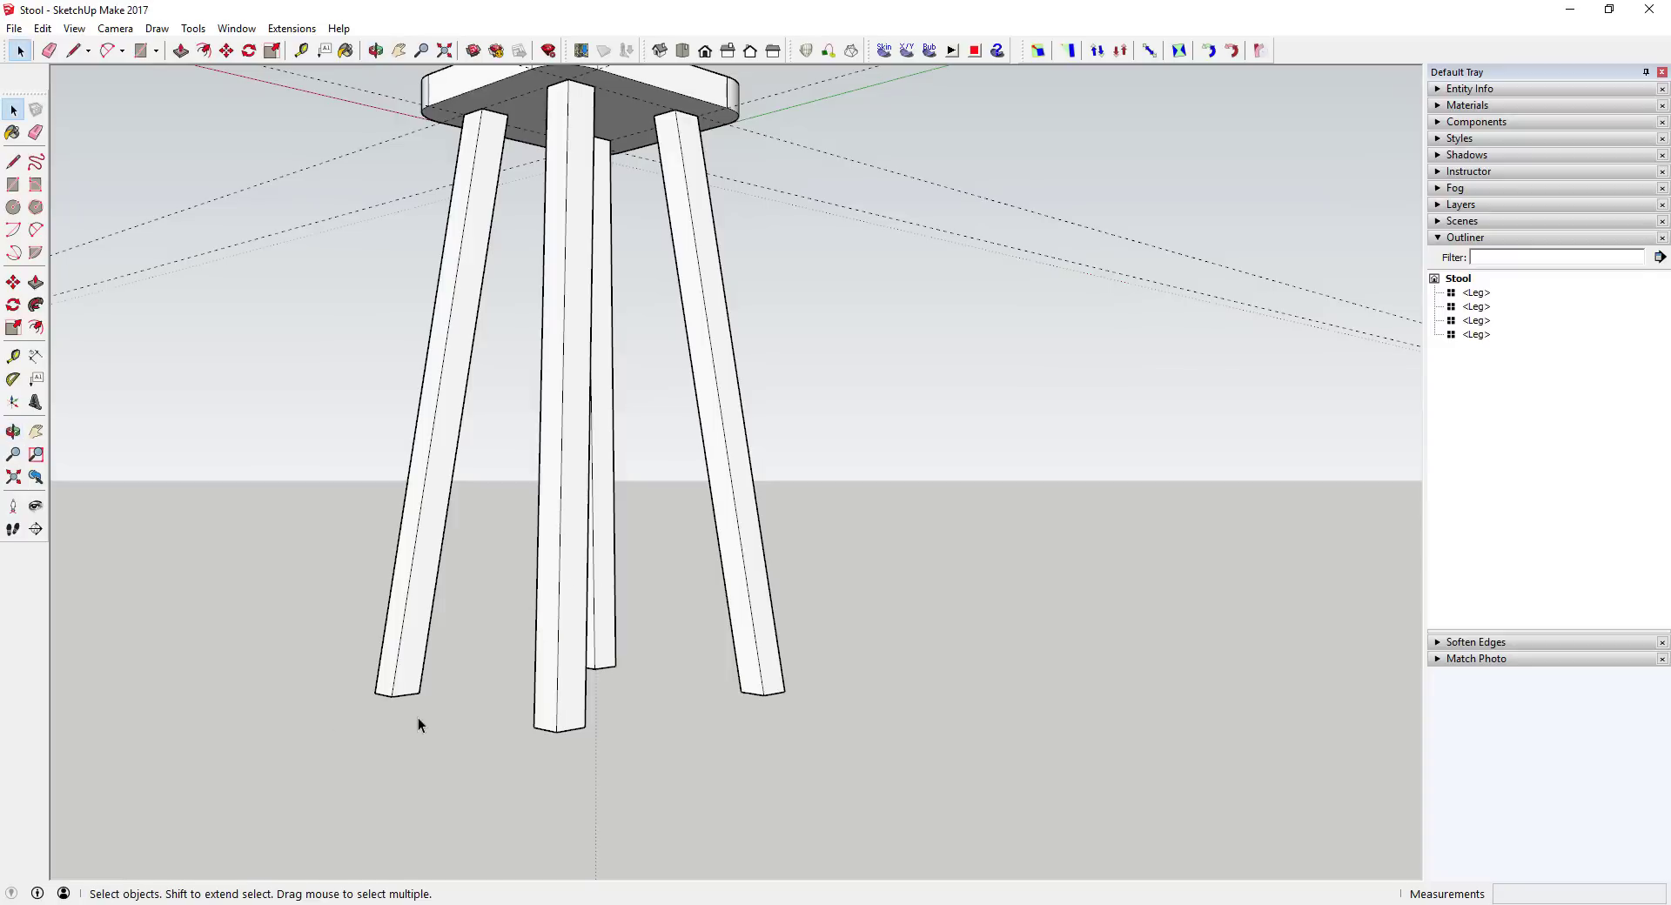
pyautogui.press('l')
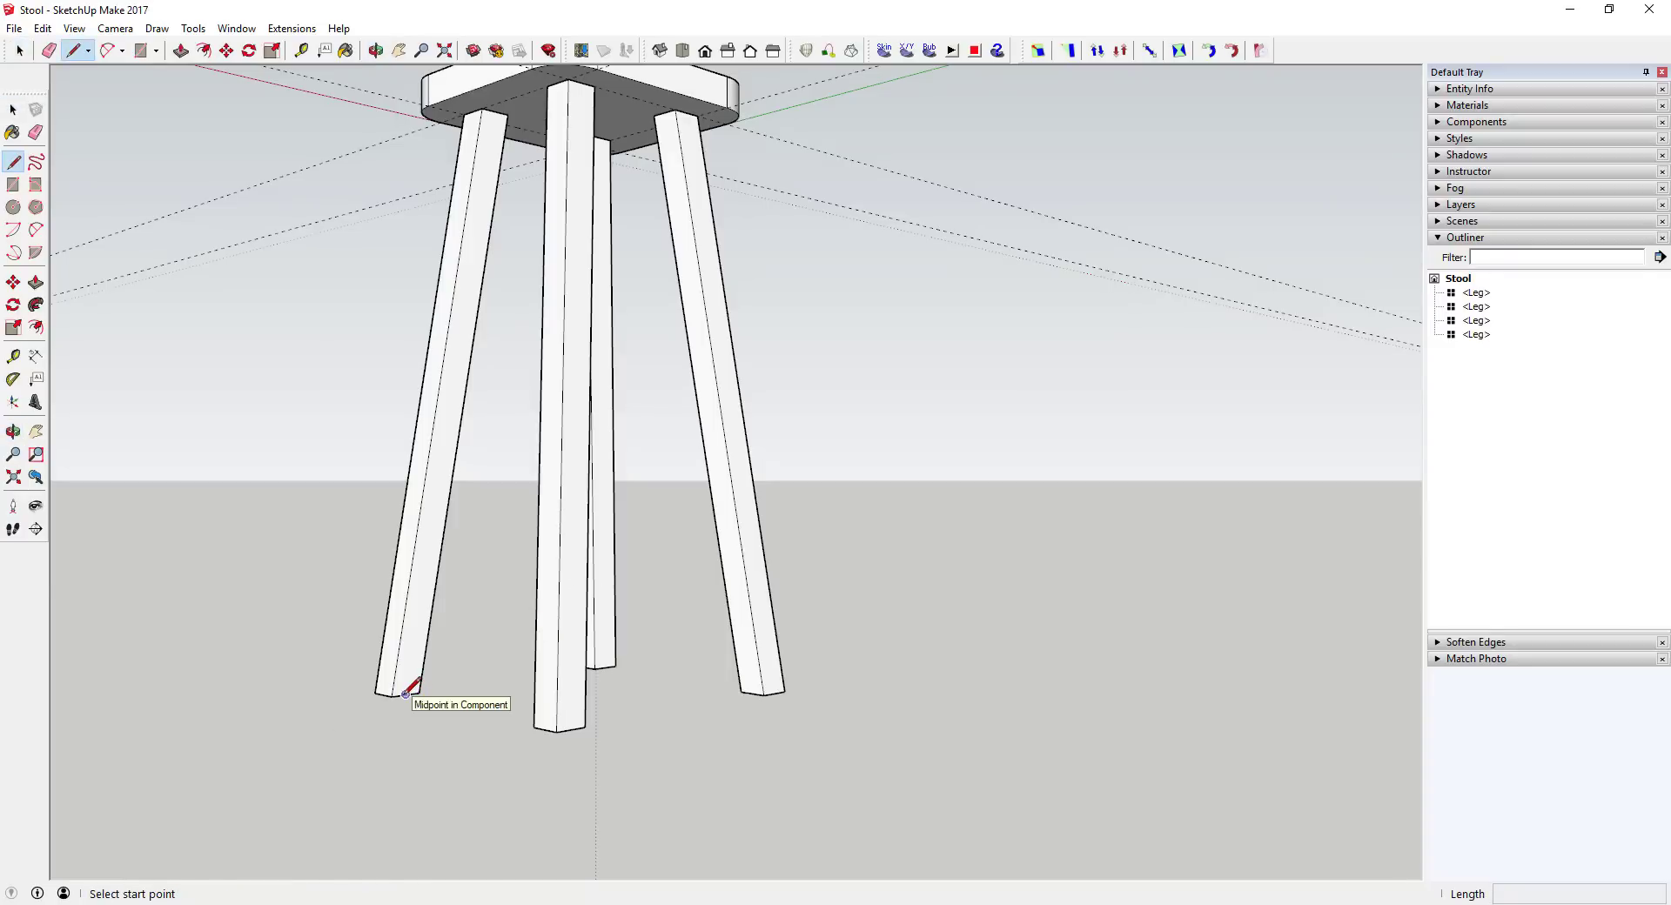
pyautogui.click(406, 693)
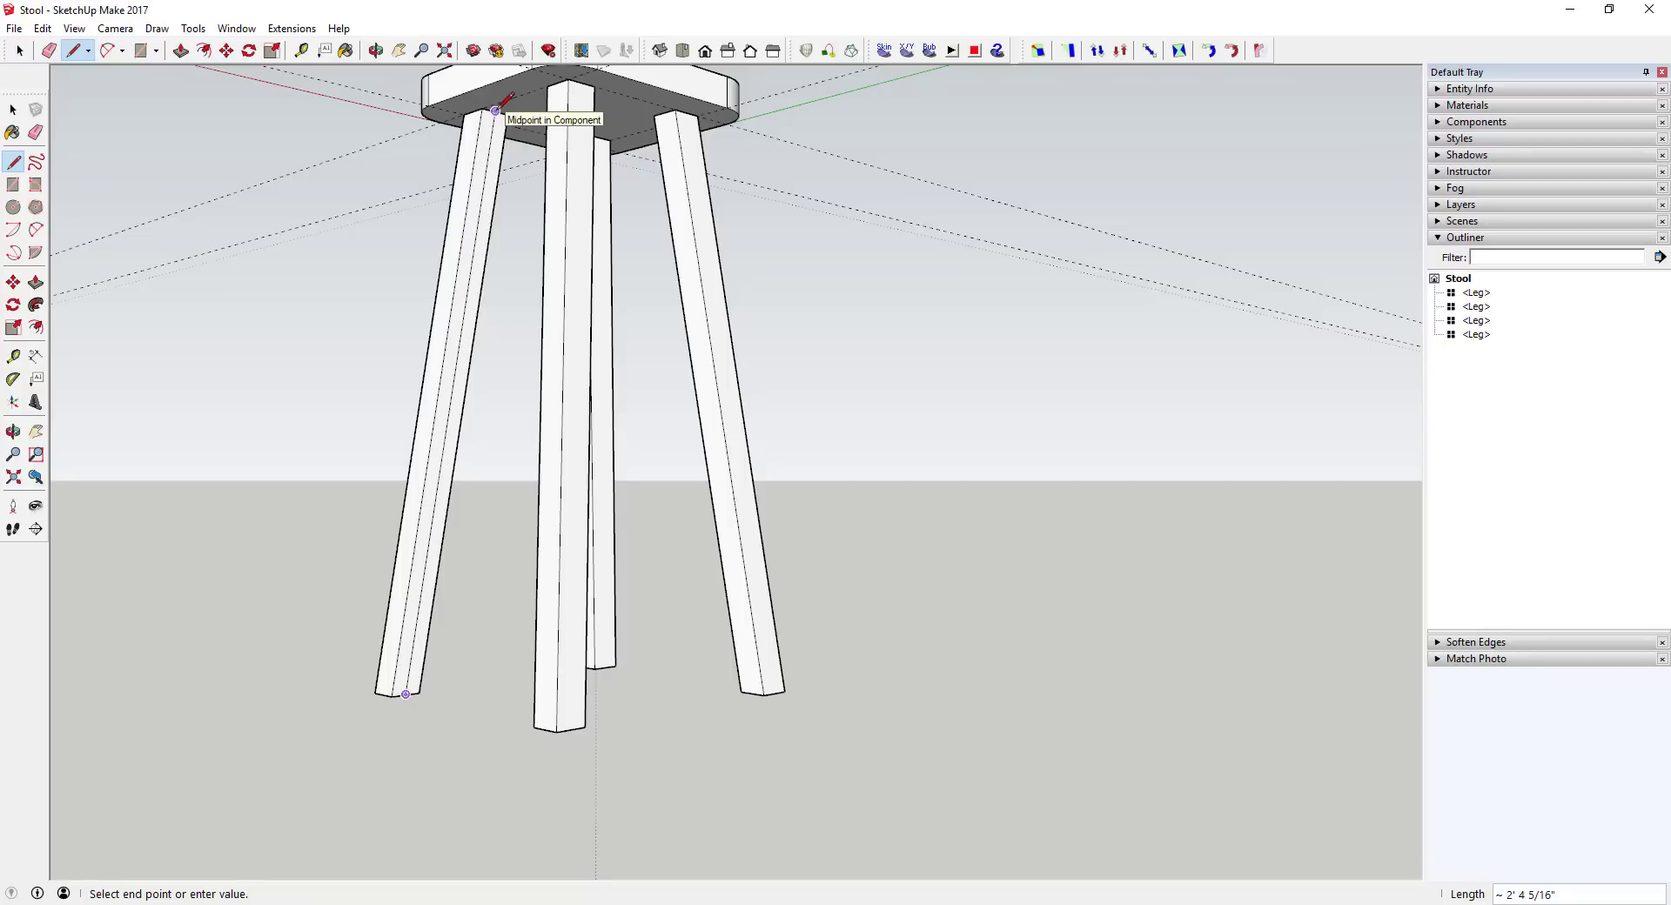
pyautogui.click(496, 110)
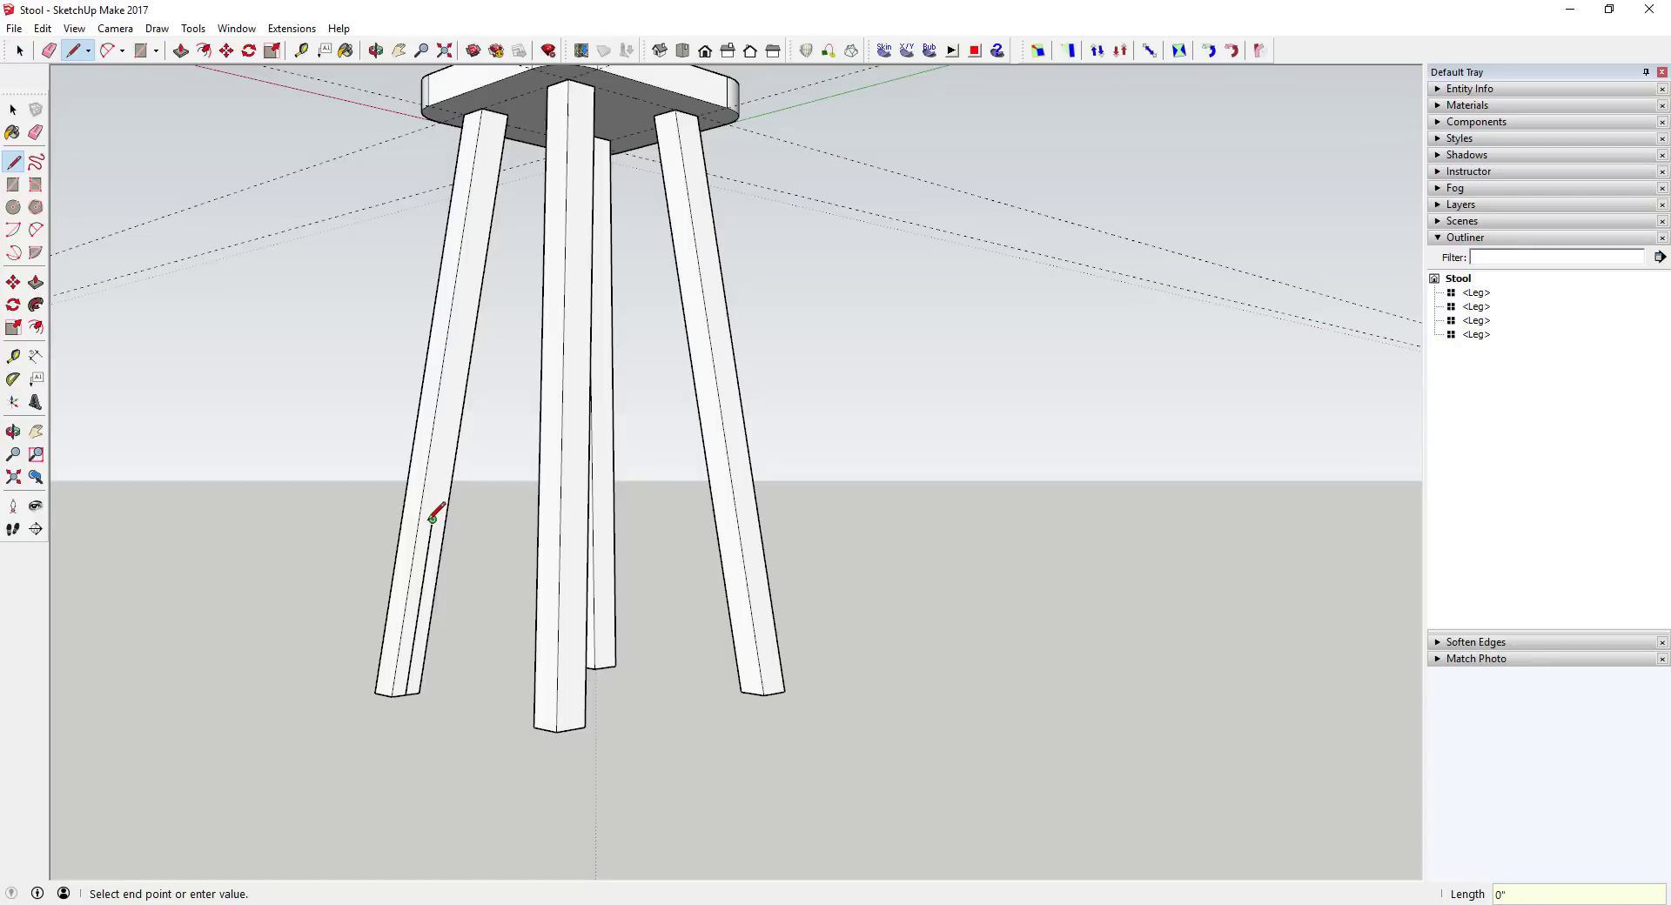
pyautogui.scroll(5, 432, 516)
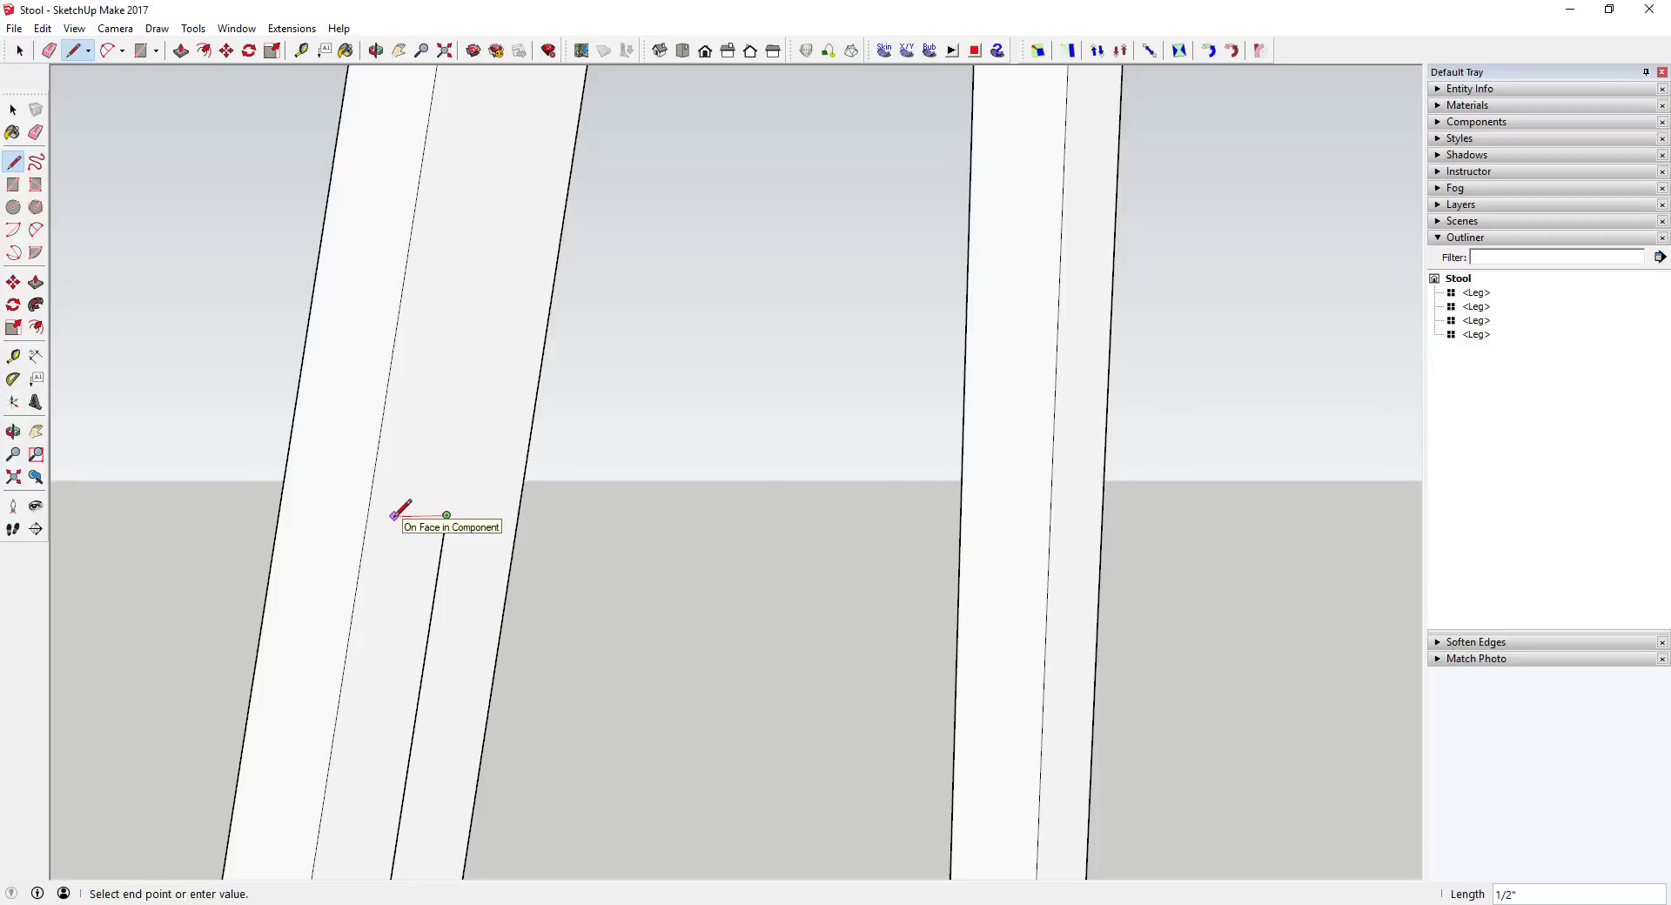
pyautogui.click(395, 515)
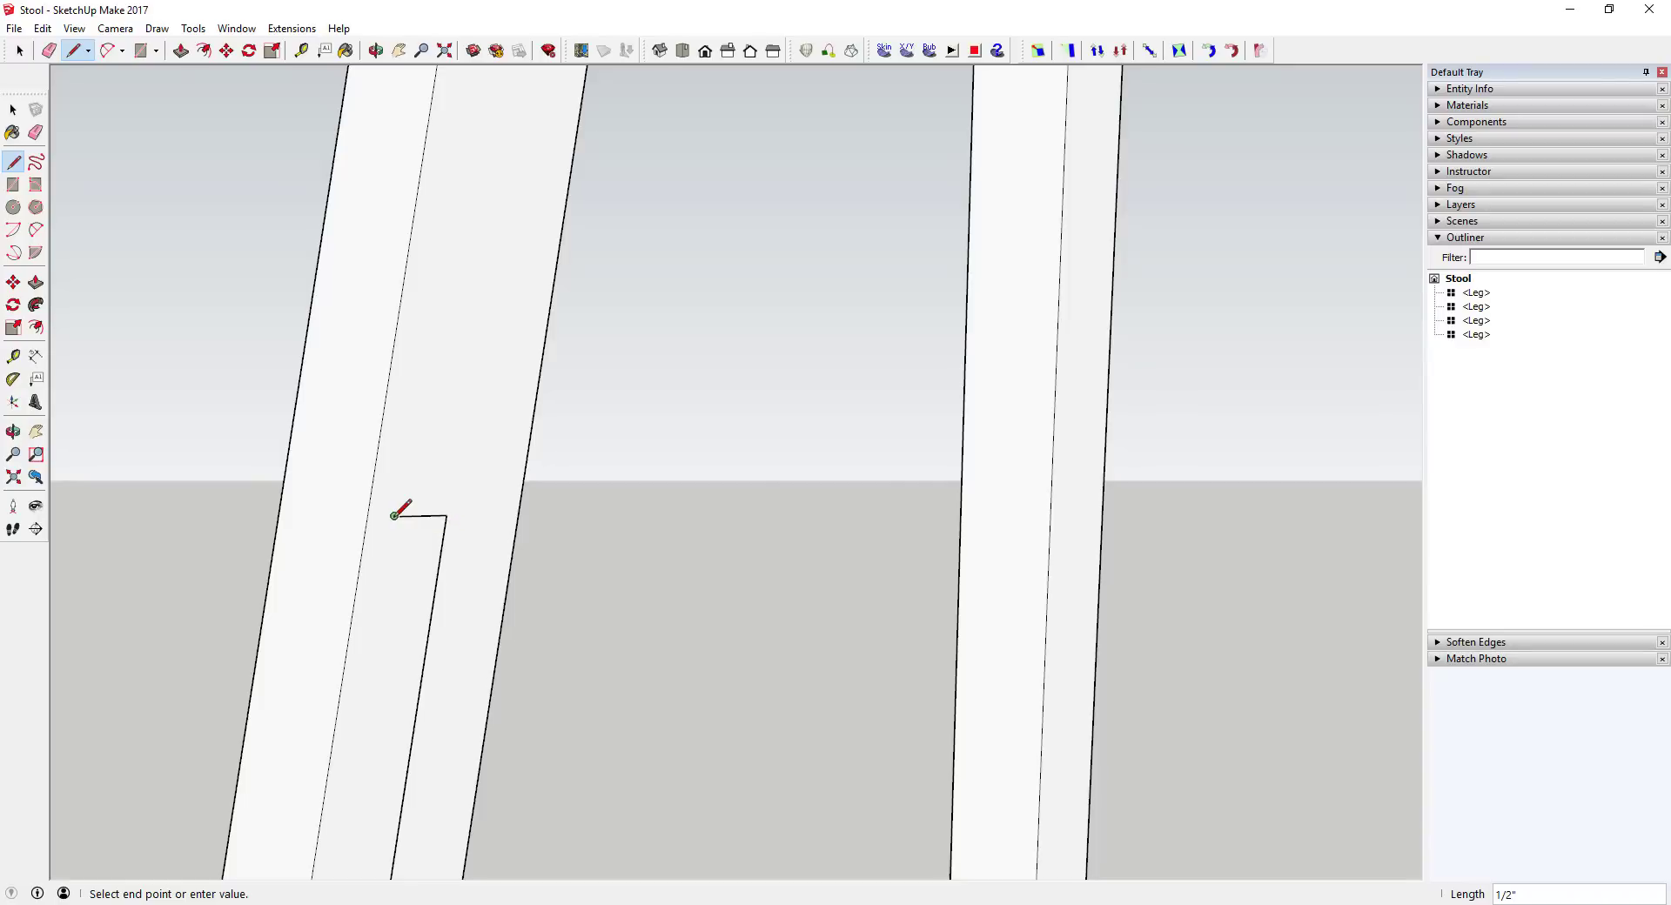
# - Draw an edge along the green axis across to the adjacent leg and close the outline into a narrow horizontal strip between both legs
pyautogui.moveTo(395, 515)
pyautogui.mouseDown(button='middle')
pyautogui.moveTo(1212, 586)
pyautogui.moveTo(906, 563)
pyautogui.mouseUp(button='middle')
pyautogui.scroll(-3, 906, 565)
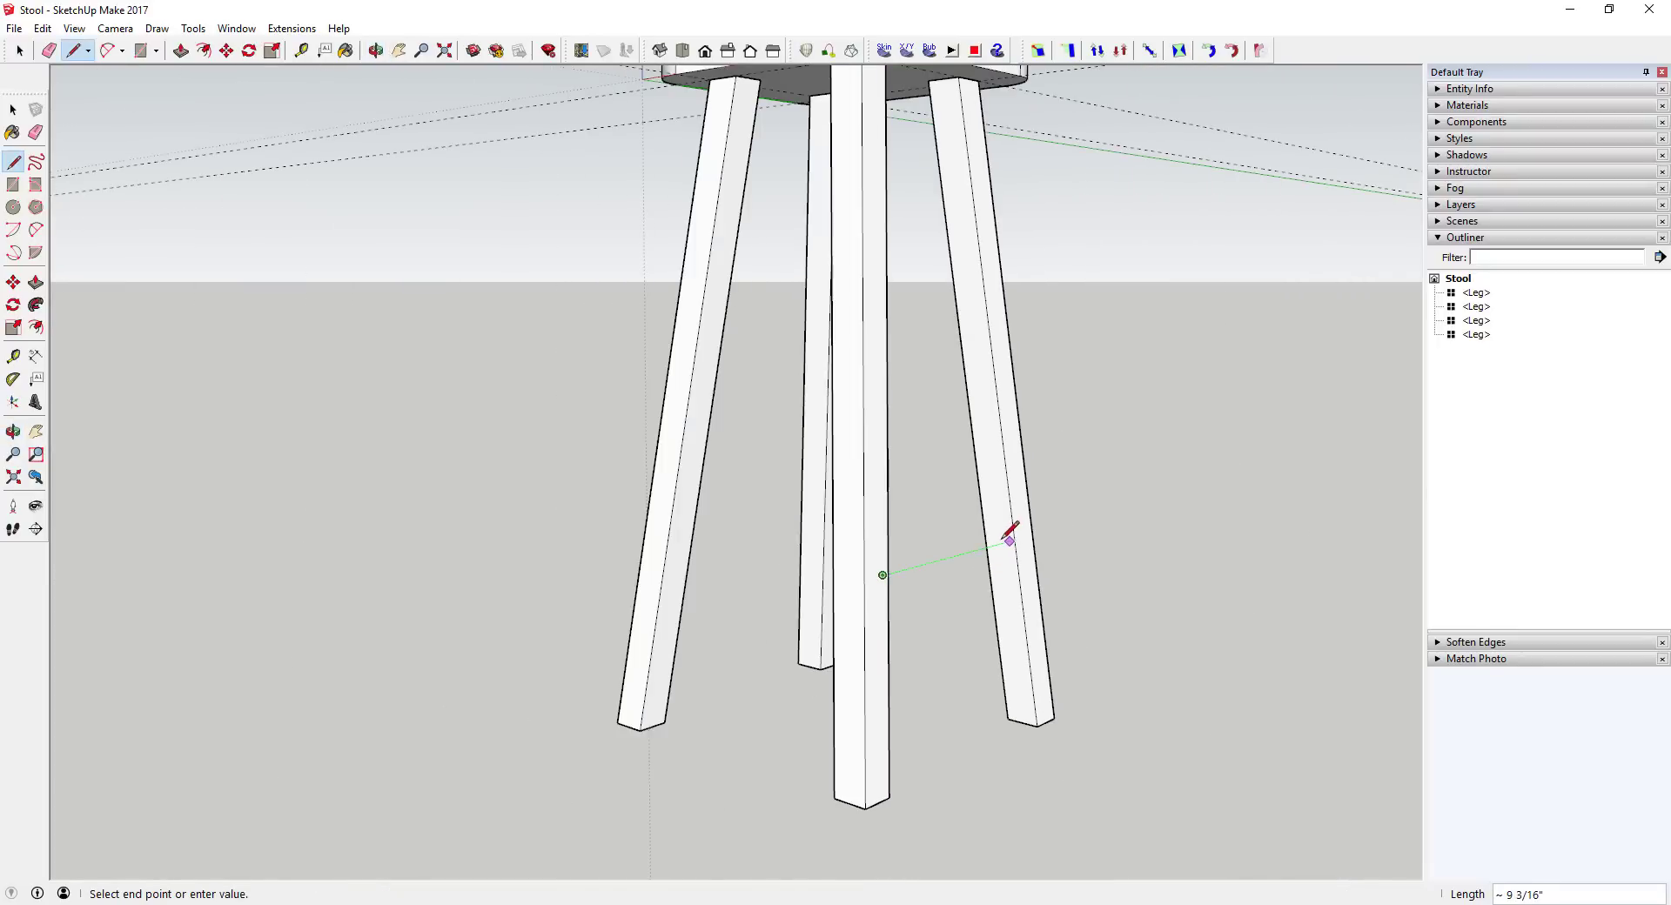
pyautogui.click(1013, 529)
pyautogui.scroll(4, 1014, 530)
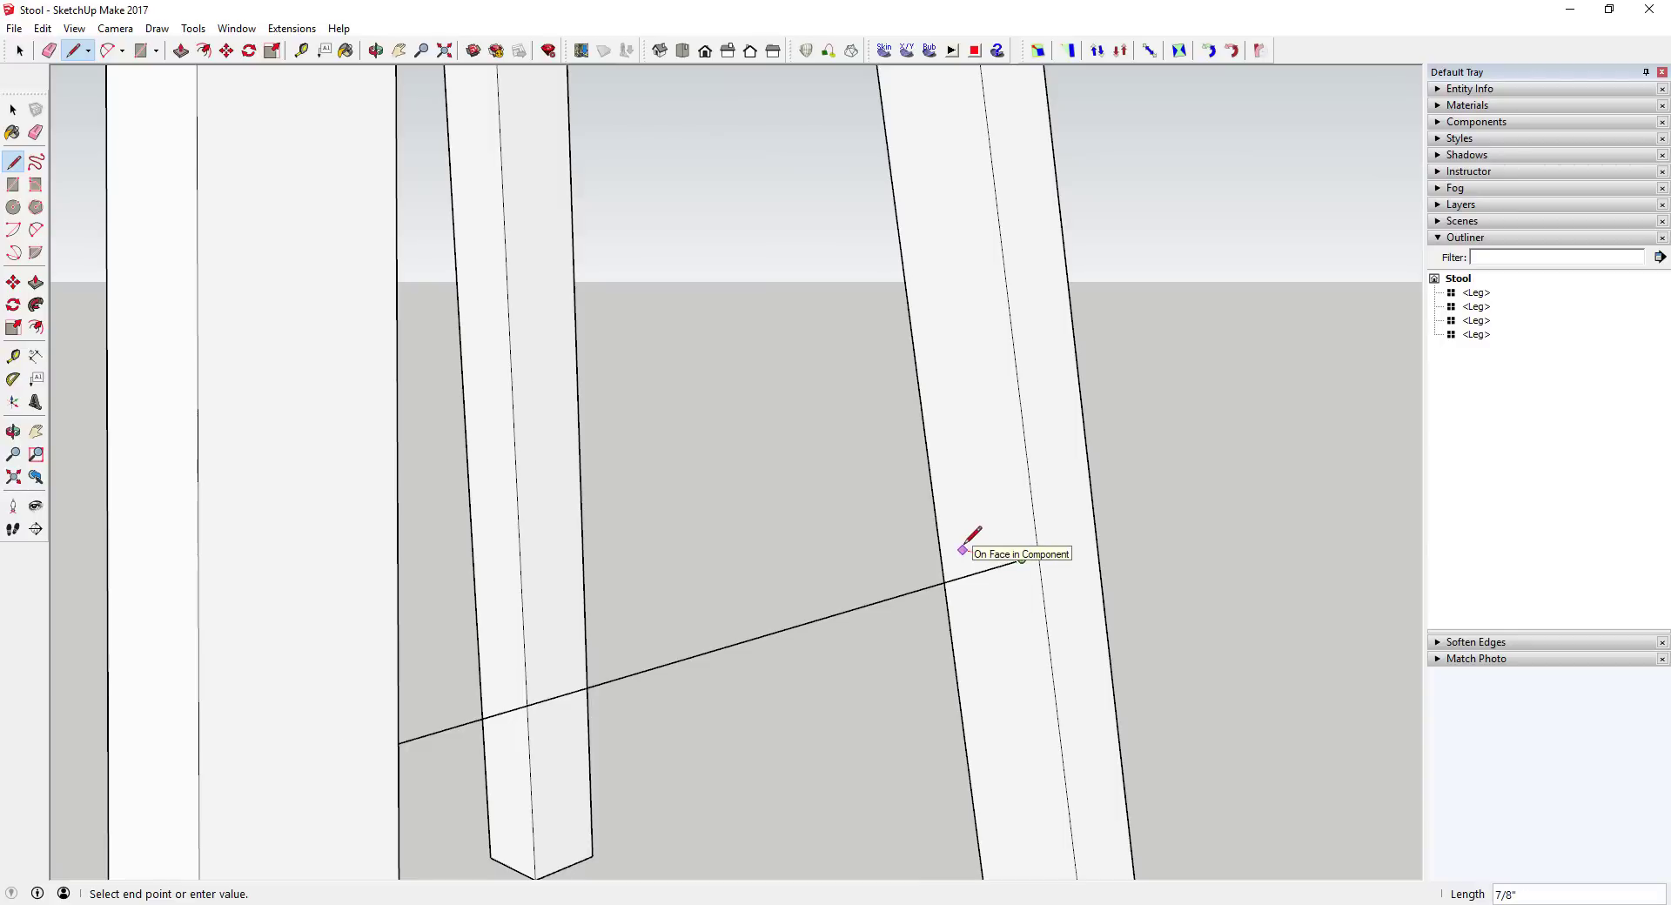
pyautogui.moveTo(964, 545)
pyautogui.mouseDown(button='middle')
pyautogui.moveTo(988, 560)
pyautogui.moveTo(410, 619)
pyautogui.moveTo(261, 533)
pyautogui.moveTo(275, 562)
pyautogui.moveTo(340, 536)
pyautogui.moveTo(488, 525)
pyautogui.moveTo(869, 570)
pyautogui.moveTo(812, 622)
pyautogui.moveTo(400, 551)
pyautogui.moveTo(417, 474)
pyautogui.mouseUp(button='middle')
pyautogui.click(264, 546)
pyautogui.press('space')
pyautogui.press('l')
# - Draw a 1" line up the leg's face from the strip's end, heading for the midpoint of the leg's top edge
pyautogui.click(407, 478)
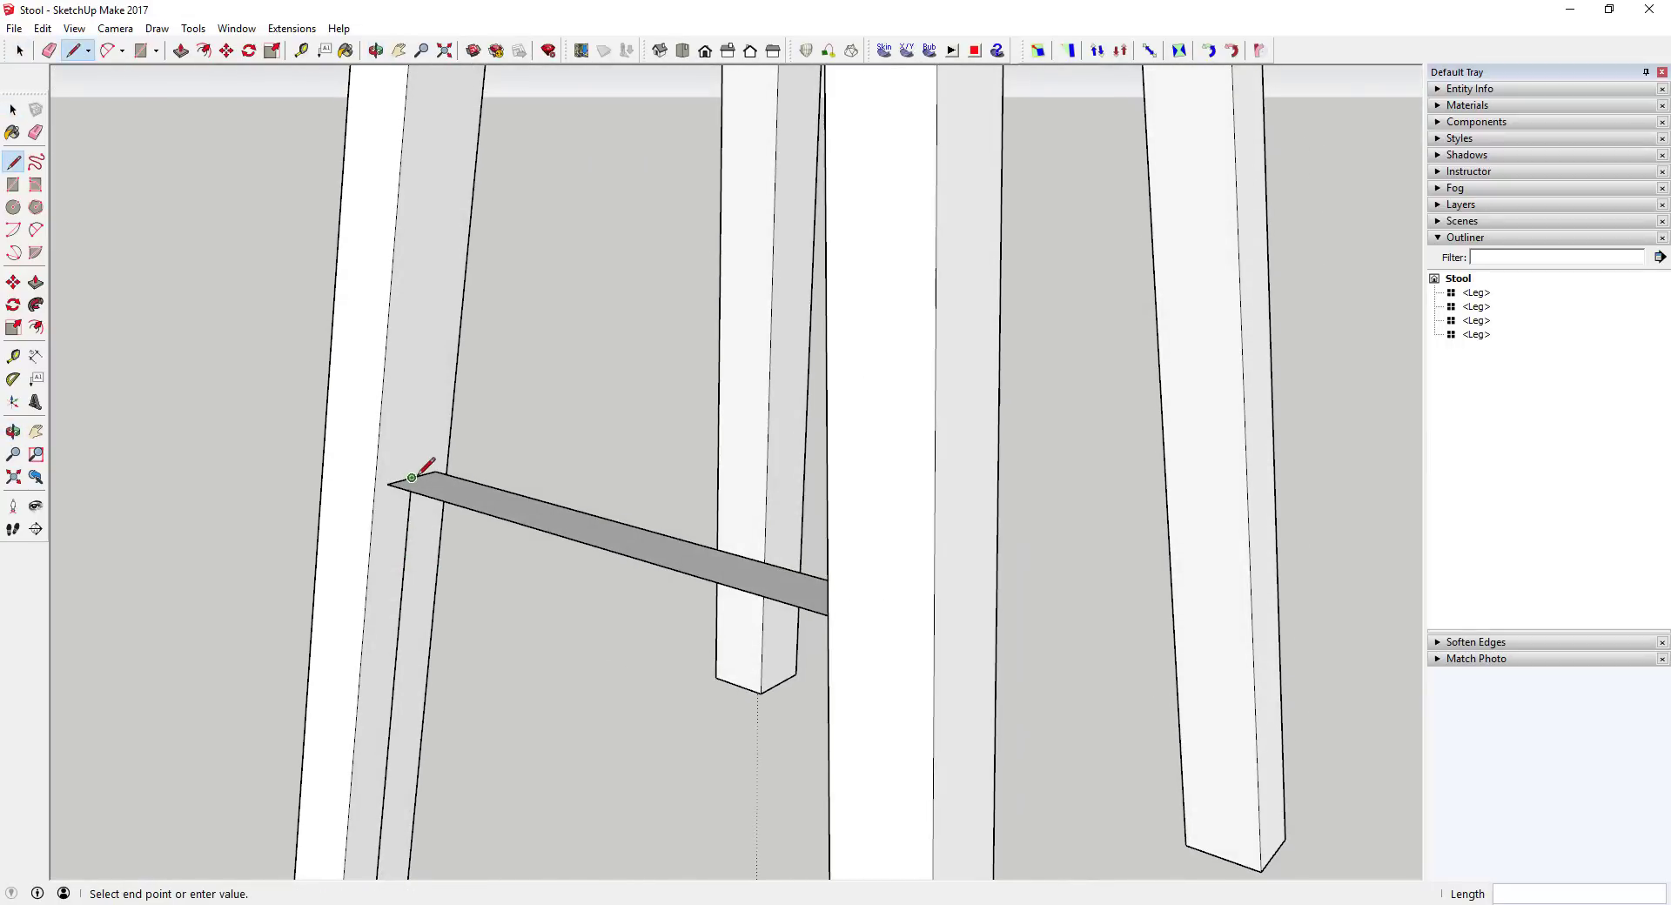
pyautogui.scroll(-6, 413, 462)
pyautogui.moveTo(419, 431); pyautogui.dragTo(447, 205, button='middle')
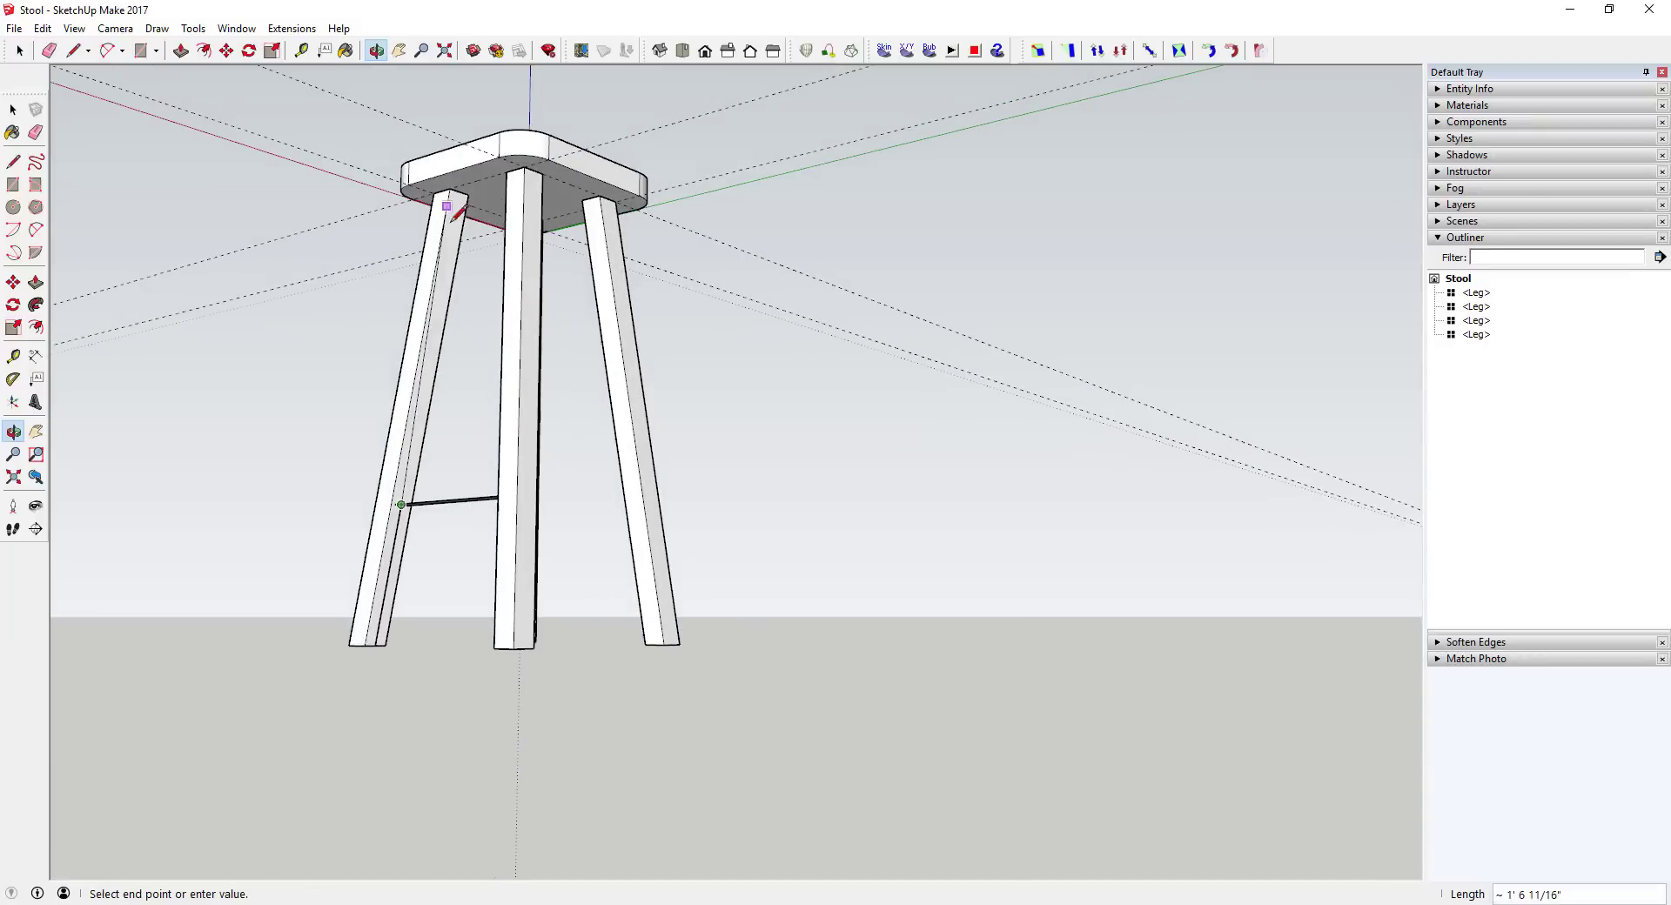
pyautogui.scroll(4, 420, 396)
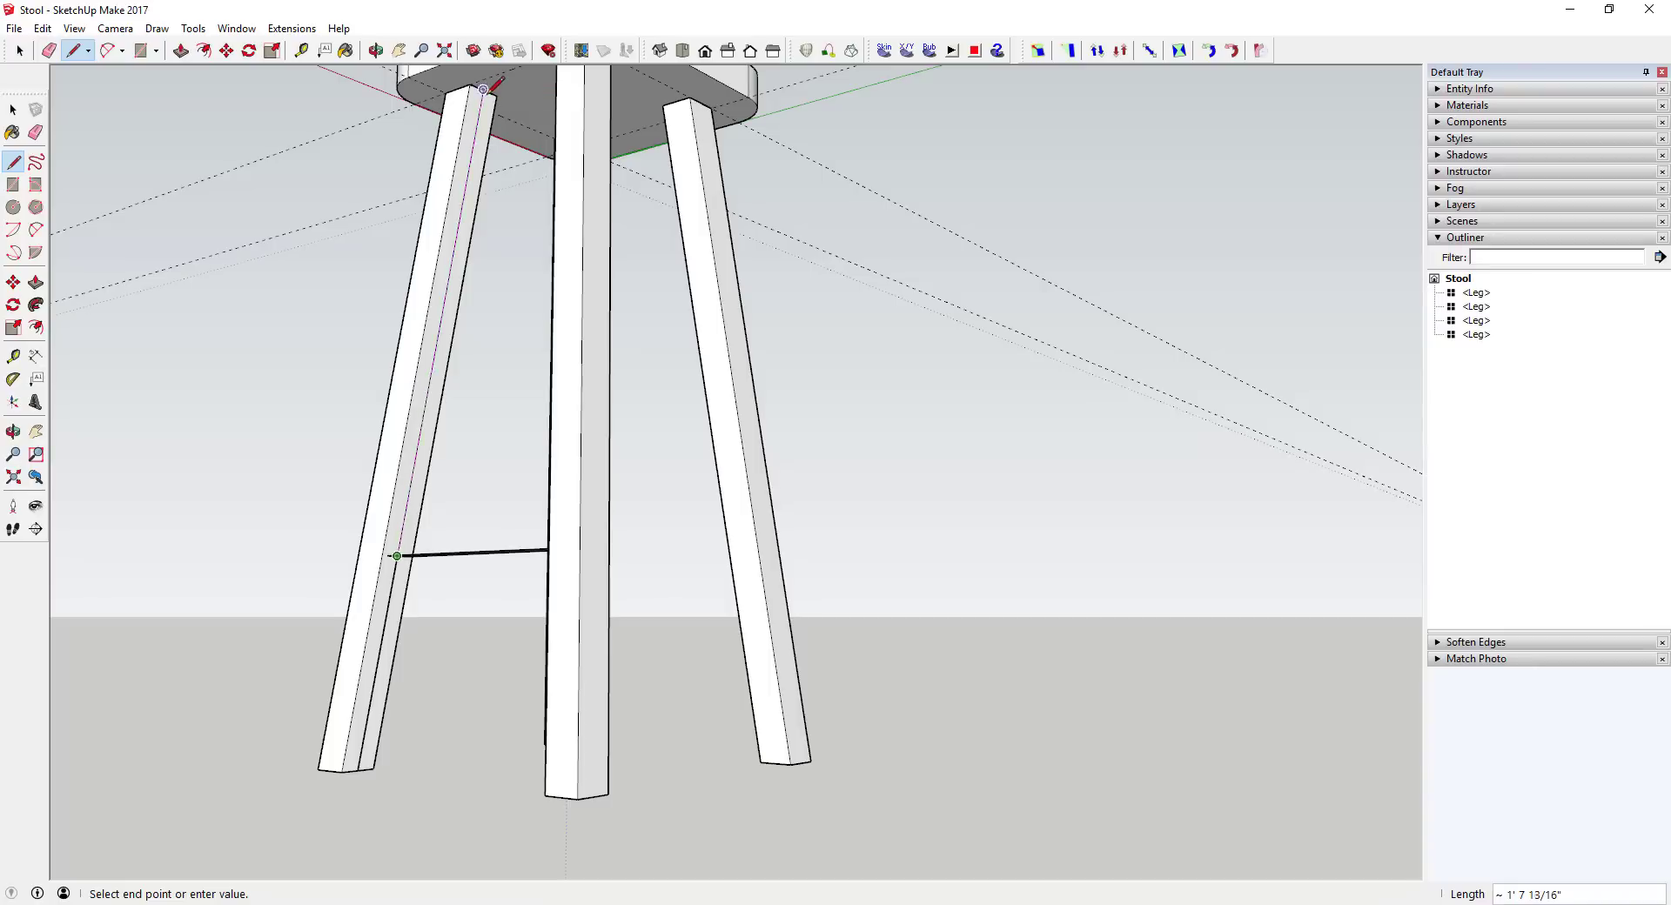
pyautogui.write('1')
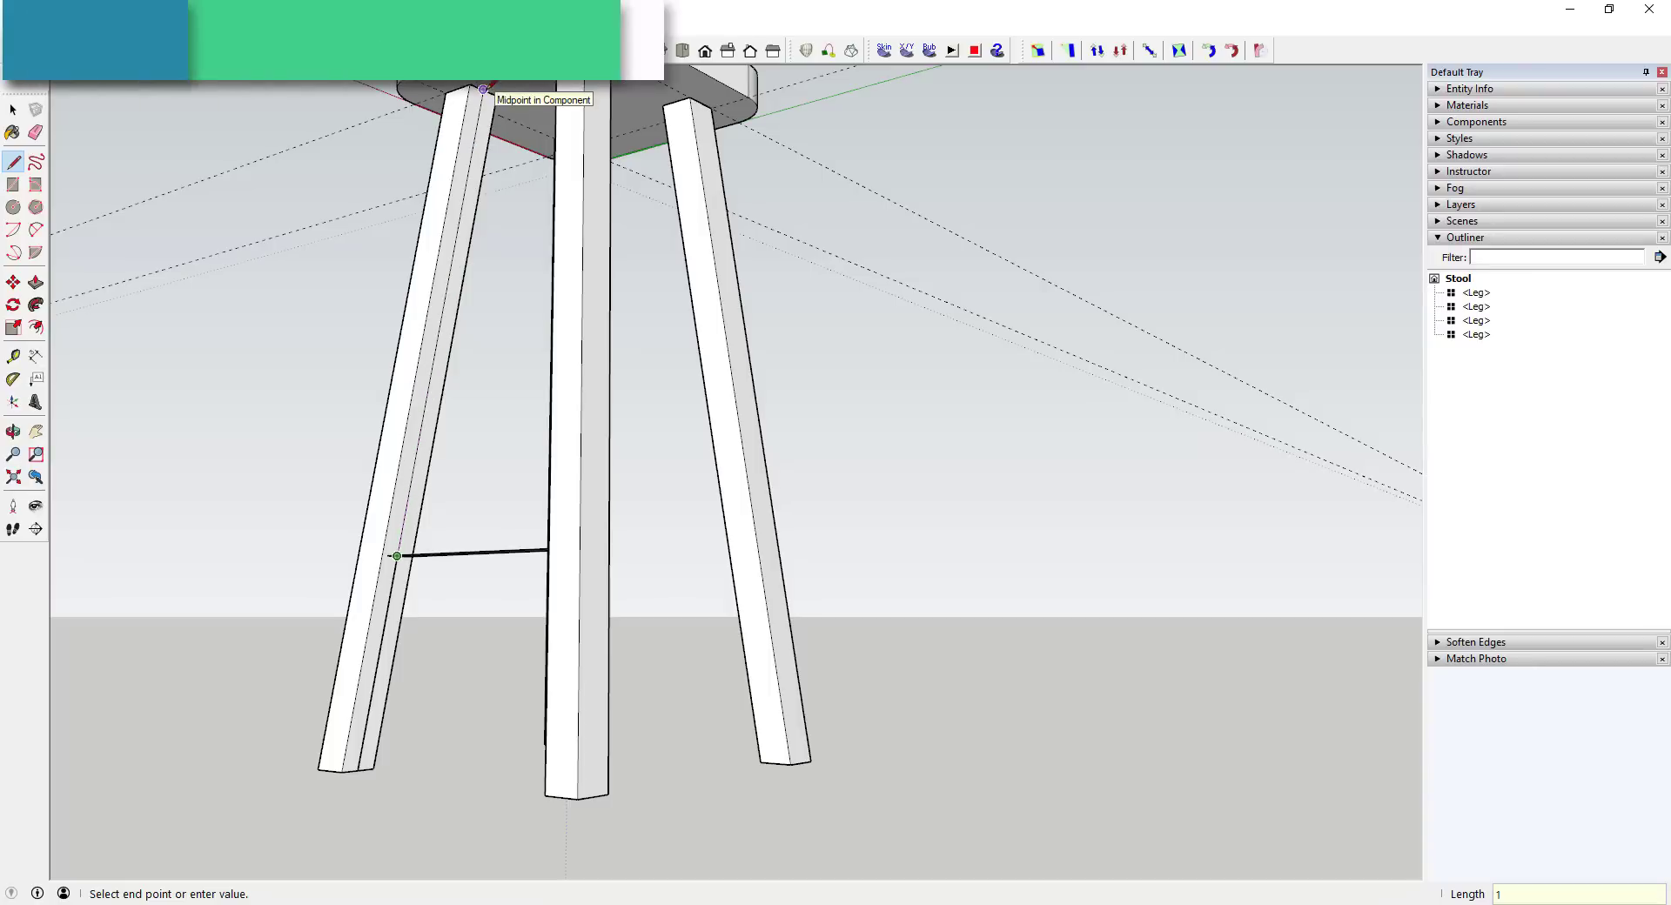
pyautogui.press('Return')
# - Outline the crosspiece's end on the leg with a 1/2" horizontal edge on each side of the line, closed down to the strip's corners
pyautogui.moveTo(402, 531)
pyautogui.mouseDown(button='middle')
pyautogui.moveTo(484, 323)
pyautogui.moveTo(499, 607)
pyautogui.moveTo(396, 559)
pyautogui.mouseUp(button='middle')
pyautogui.scroll(5, 407, 541)
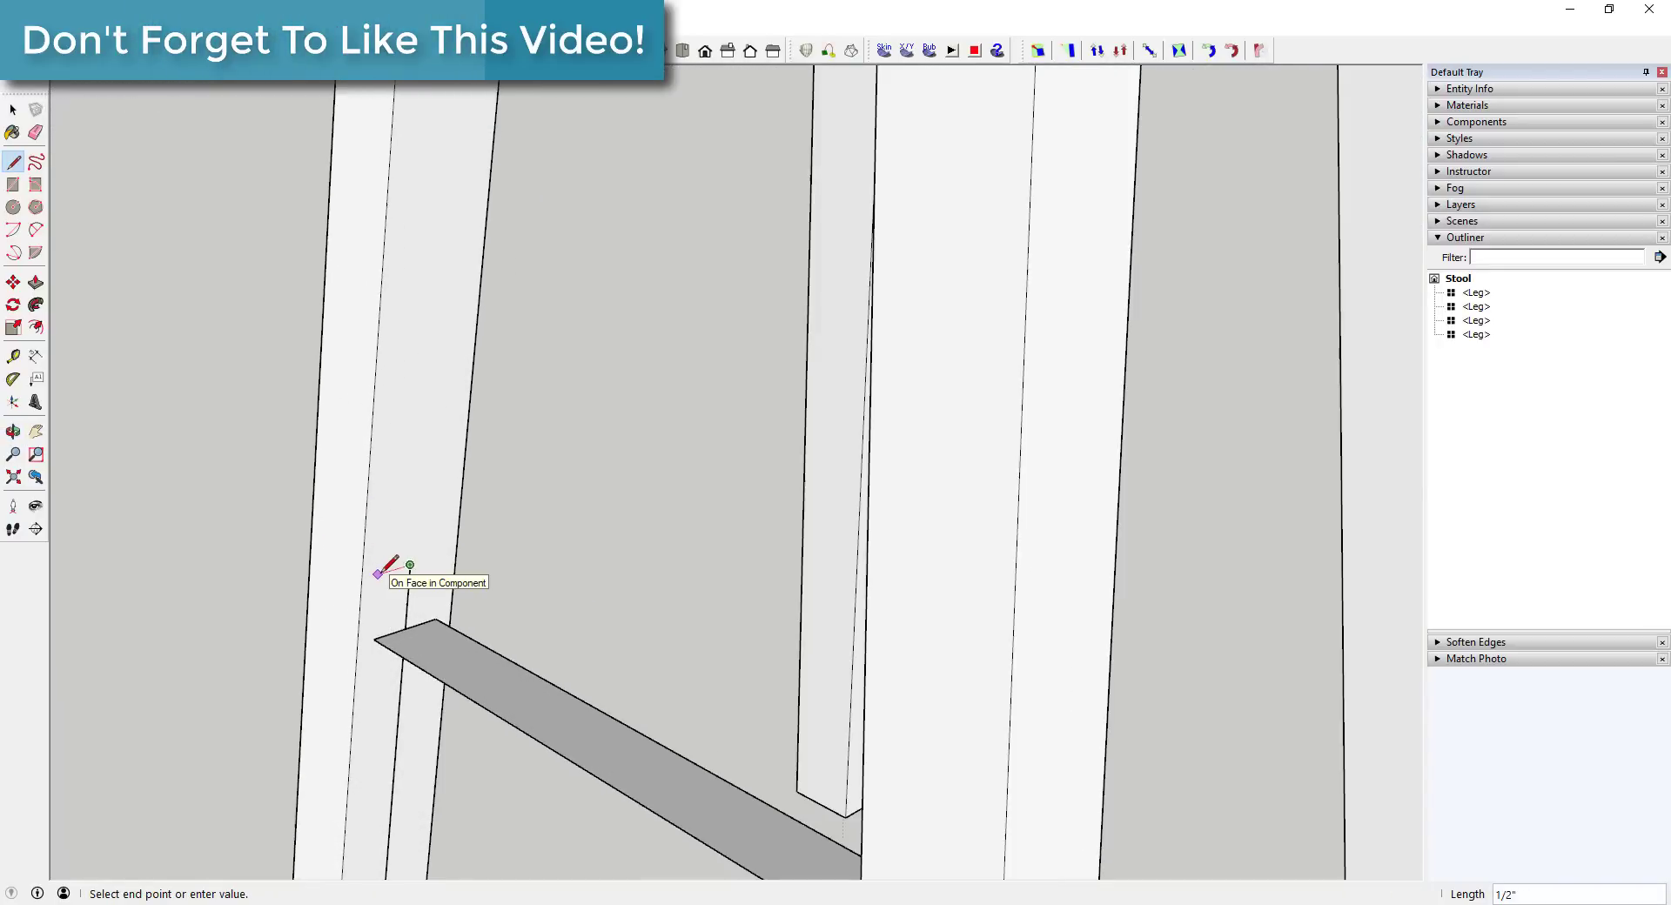
pyautogui.click(409, 566)
pyautogui.click(405, 628)
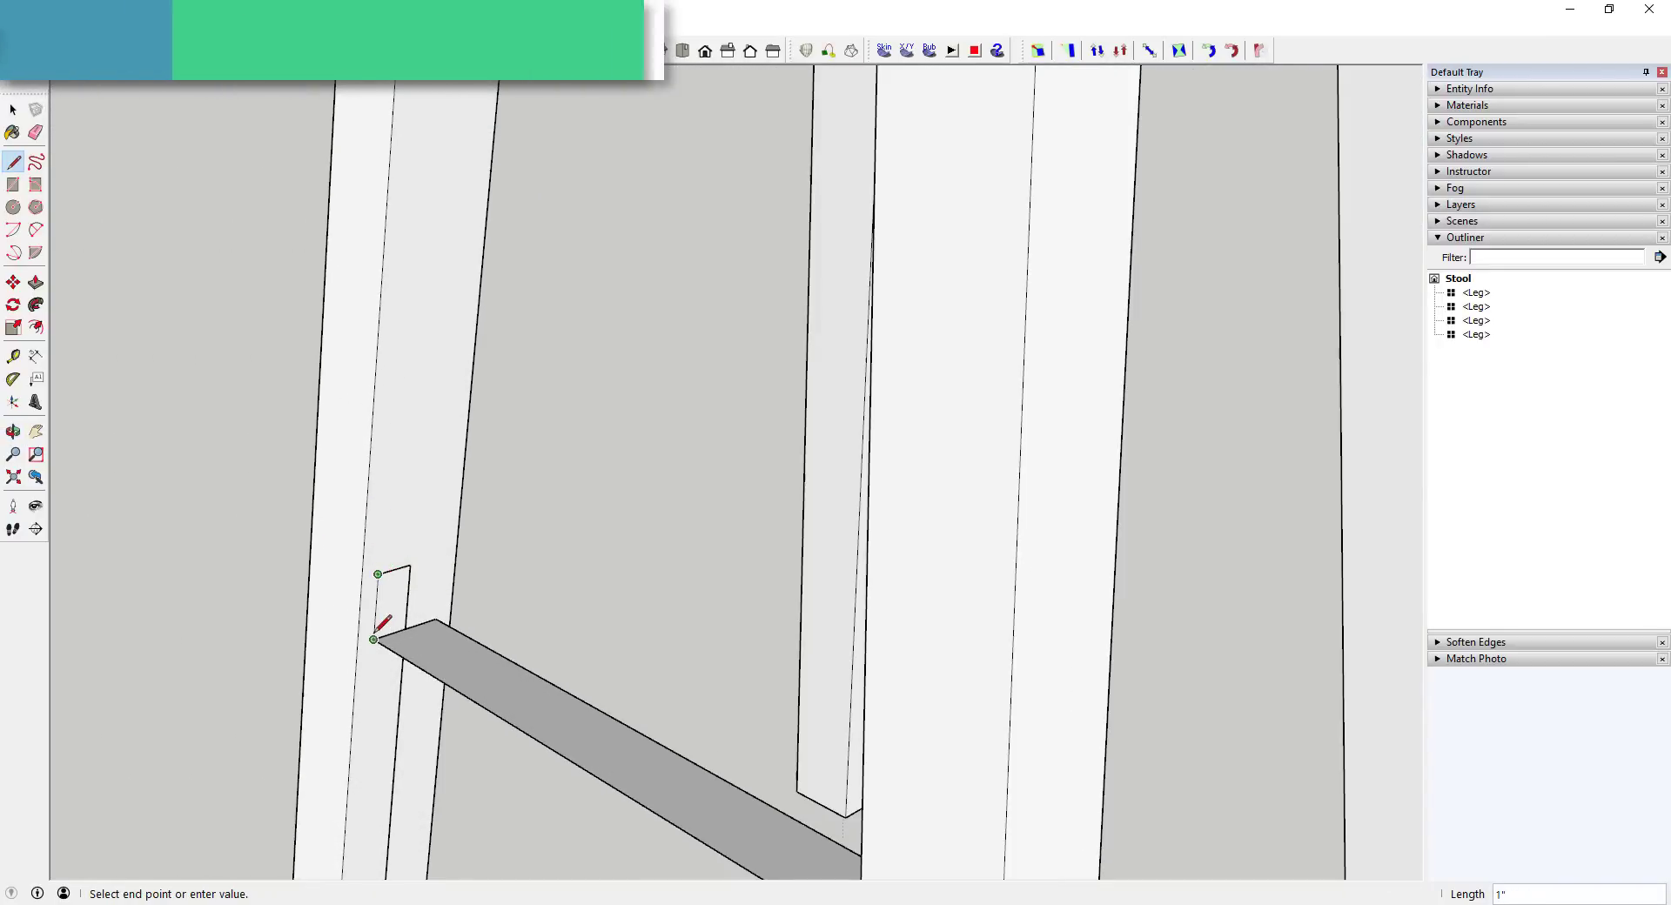
pyautogui.click(410, 564)
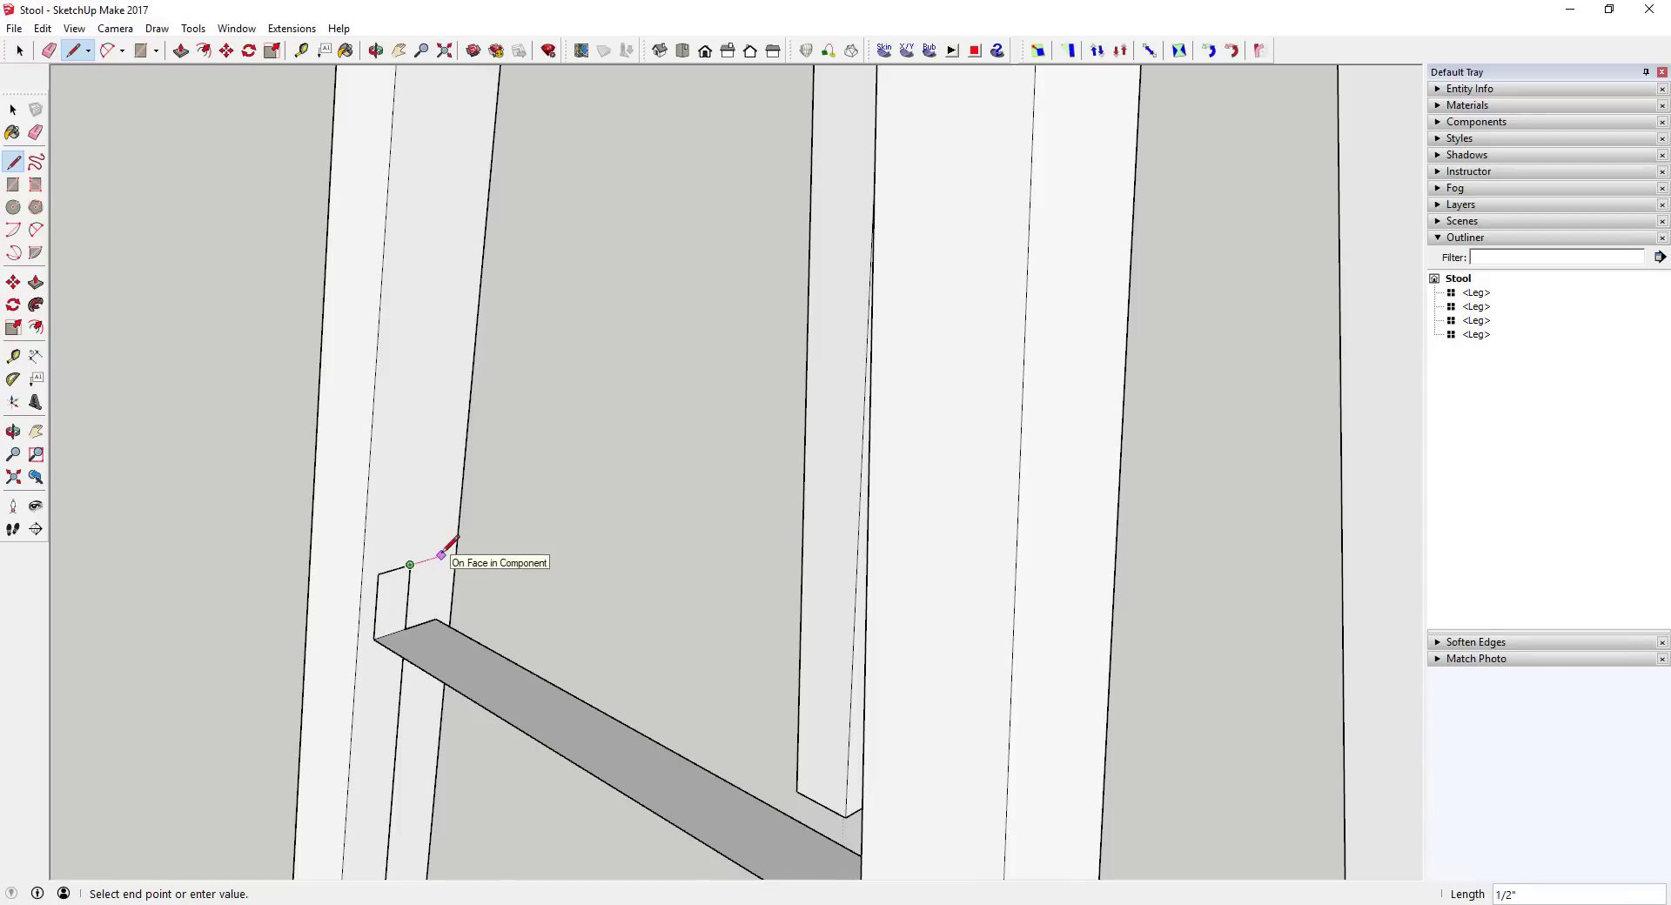
pyautogui.click(442, 553)
pyautogui.click(436, 619)
# - Draw the crosspiece's two upper edges between the legs and connect them vertically to the strip to form its side faces
pyautogui.click(441, 554)
pyautogui.moveTo(441, 555)
pyautogui.mouseDown(button='middle')
pyautogui.moveTo(810, 578)
pyautogui.moveTo(1175, 571)
pyautogui.moveTo(1249, 493)
pyautogui.mouseUp(button='middle')
pyautogui.click(1250, 499)
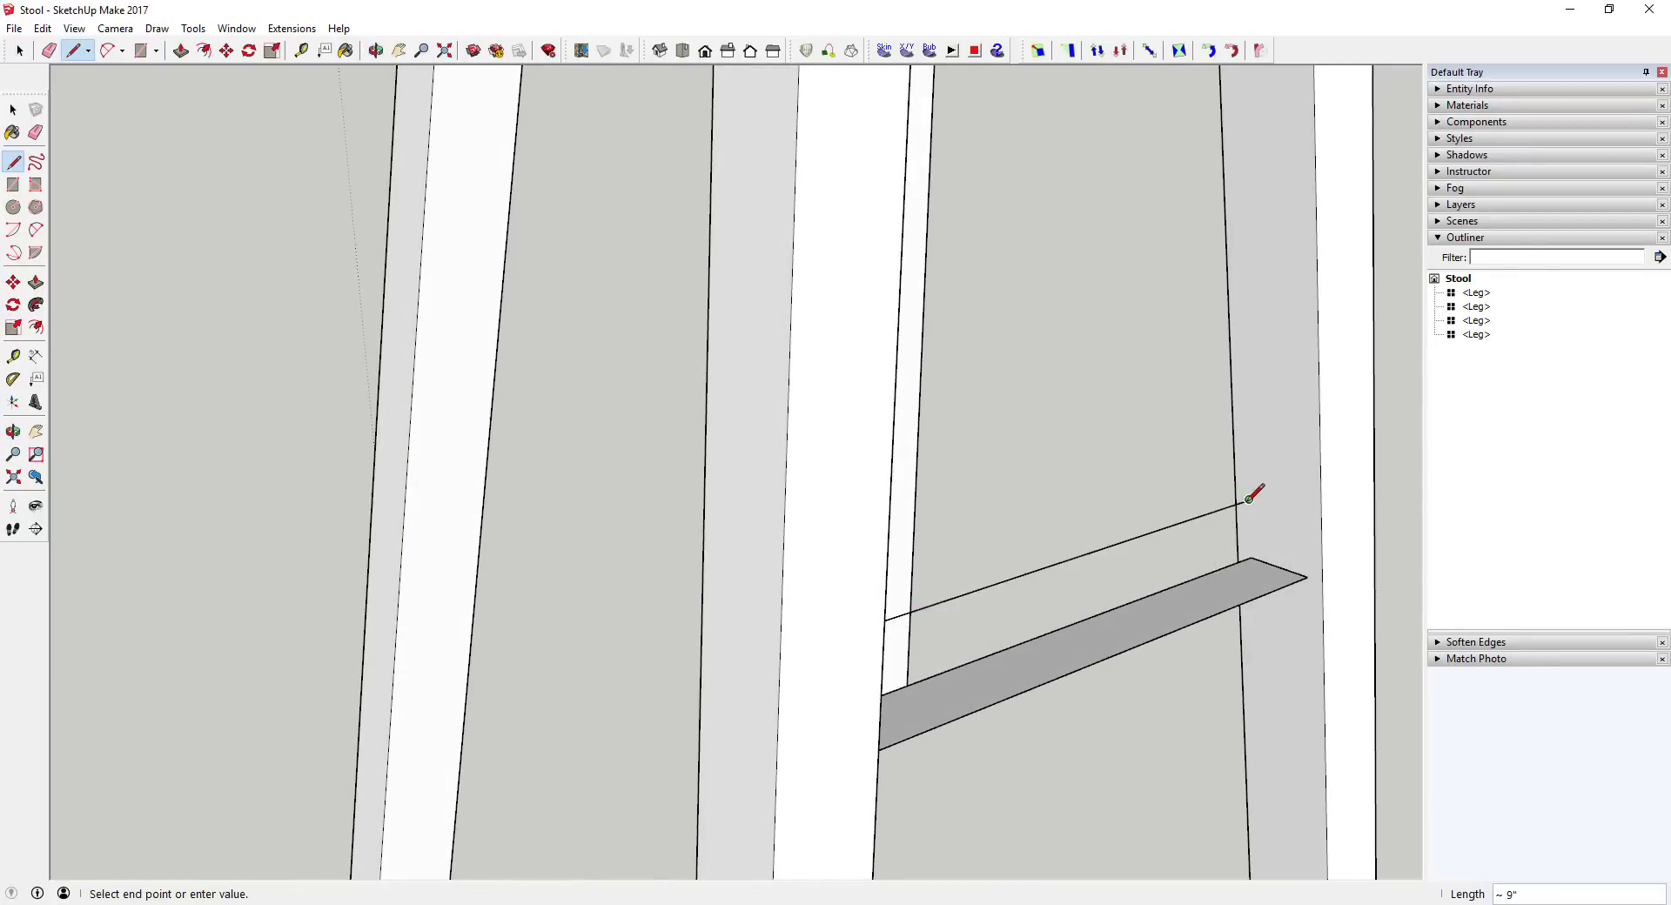
pyautogui.click(1251, 556)
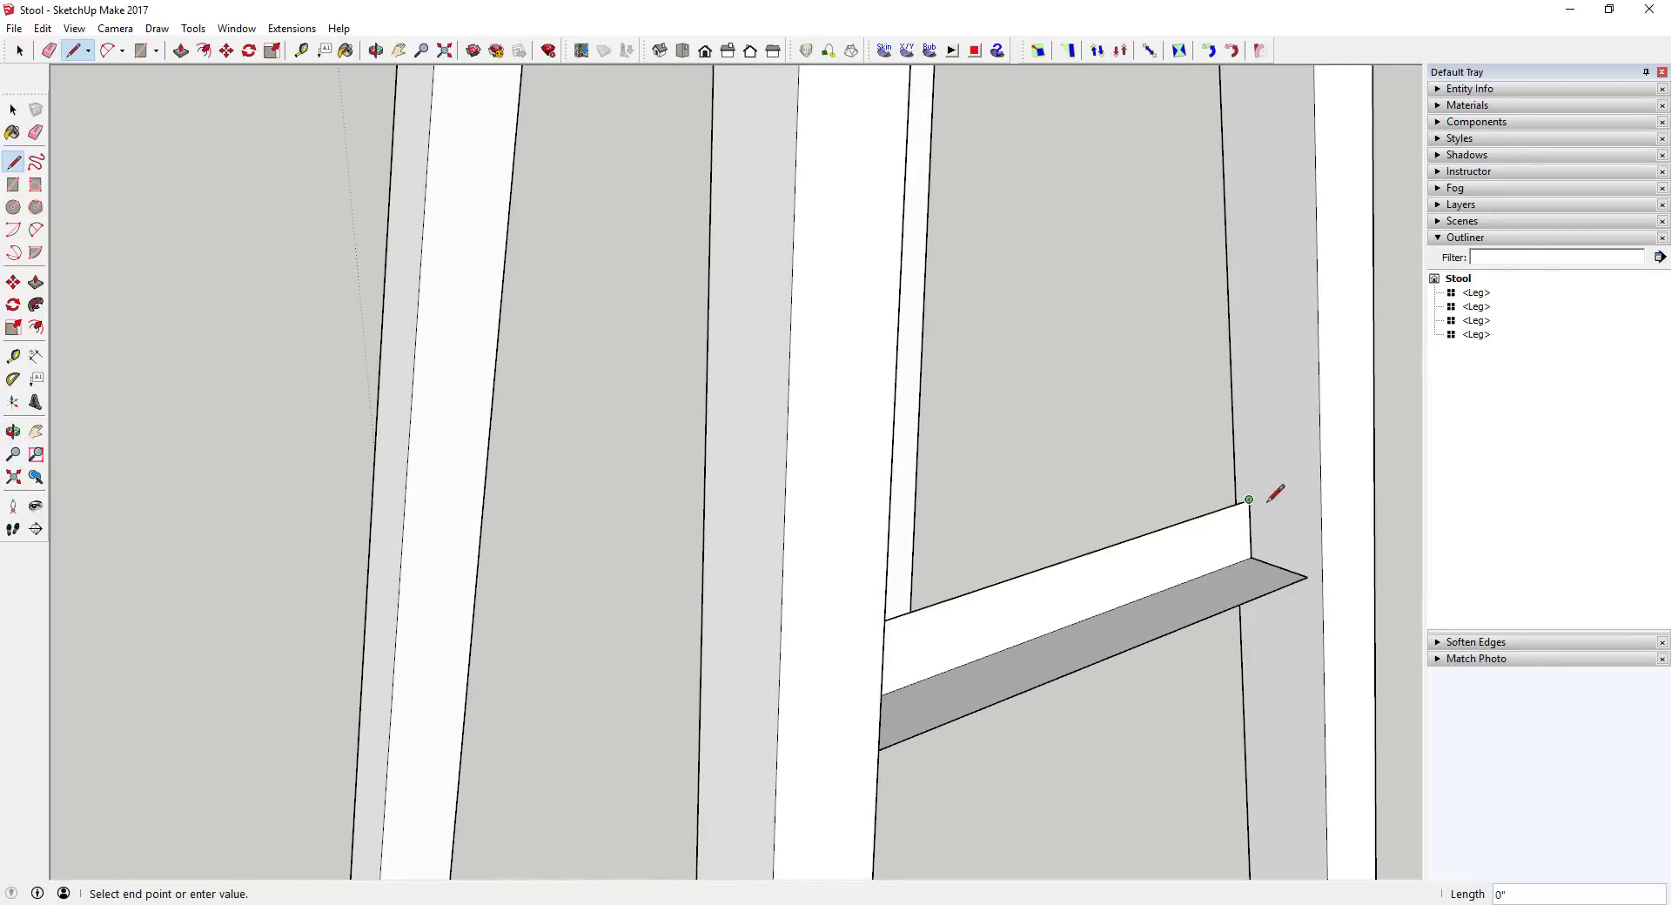
pyautogui.click(1307, 576)
pyautogui.click(1306, 518)
pyautogui.moveTo(1306, 518)
pyautogui.mouseDown(button='middle')
pyautogui.moveTo(708, 545)
pyautogui.moveTo(400, 606)
pyautogui.moveTo(597, 585)
pyautogui.moveTo(640, 701)
pyautogui.mouseUp(button='middle')
pyautogui.click(401, 607)
# - Reverse the crosspiece's inside-out faces so that their front sides point outward
pyautogui.press('space')
pyautogui.click(738, 683)
pyautogui.moveTo(738, 681); pyautogui.dragTo(632, 688, button='middle')
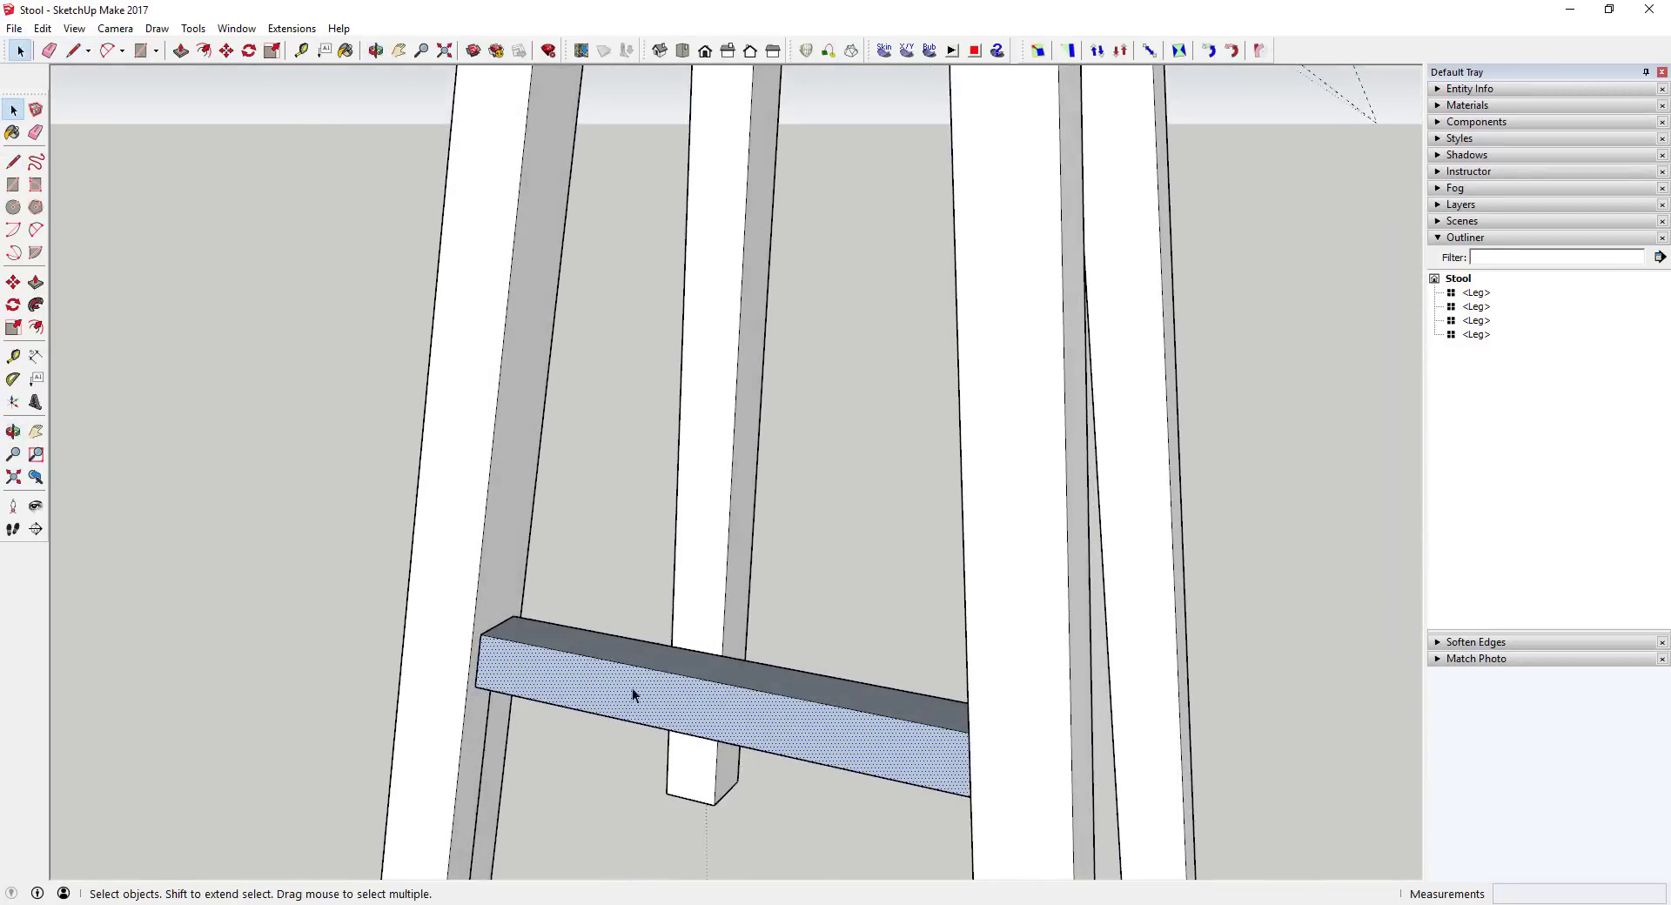
pyautogui.rightClick(657, 668)
pyautogui.click(696, 460)
pyautogui.moveTo(727, 604); pyautogui.dragTo(524, 619, button='middle')
pyautogui.rightClick(692, 574)
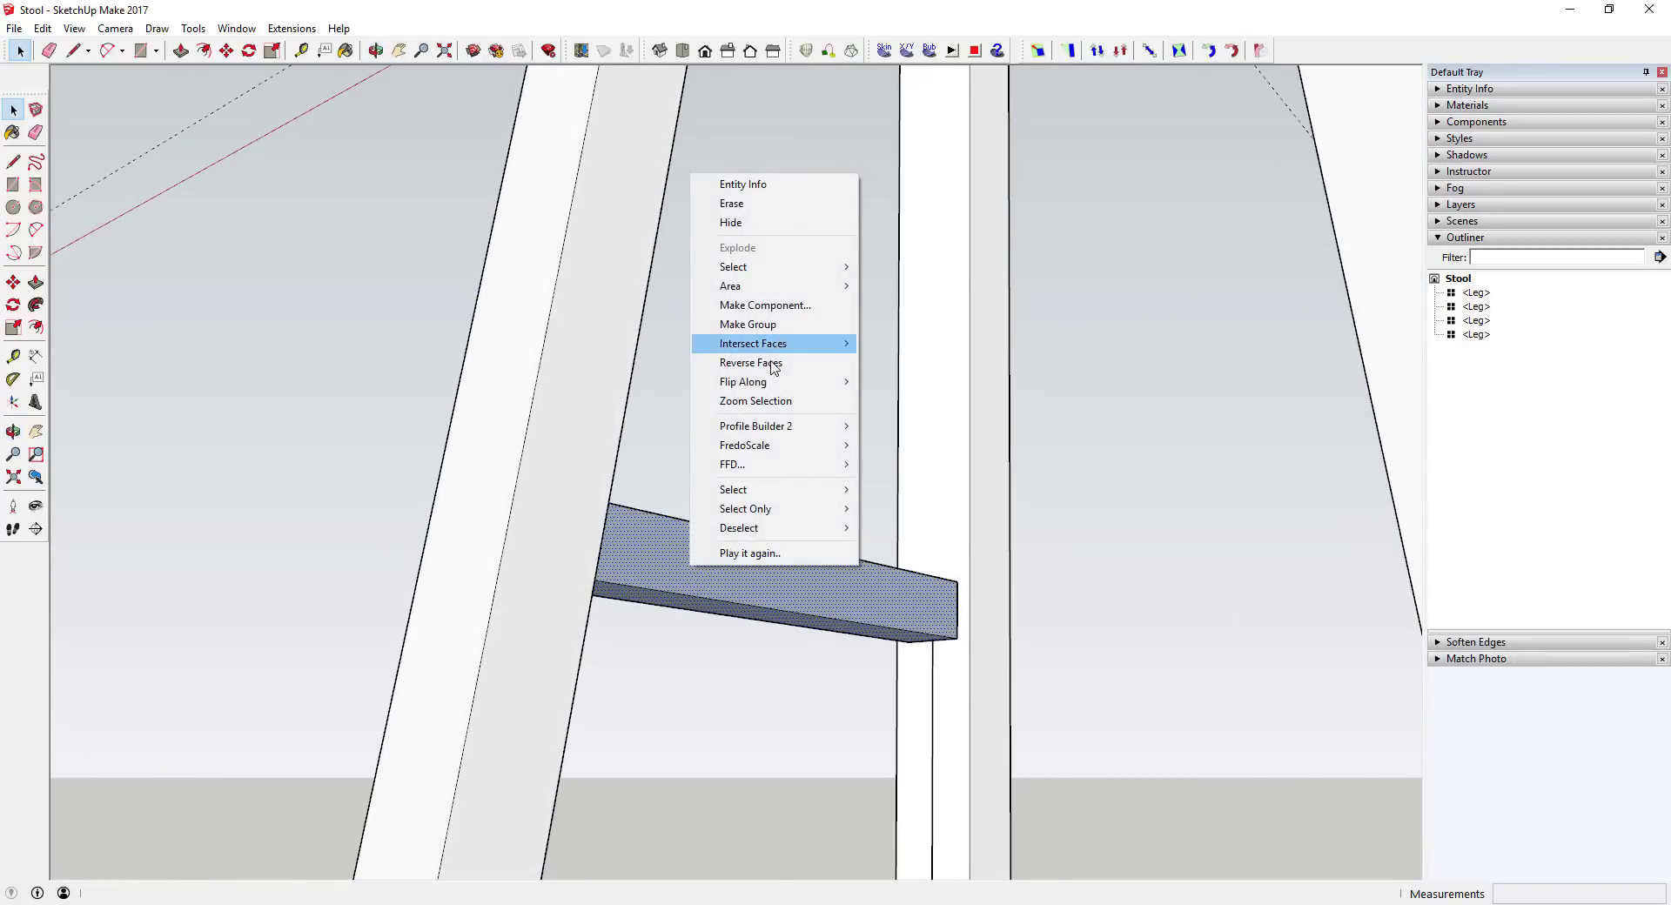
pyautogui.click(748, 345)
pyautogui.moveTo(621, 492); pyautogui.dragTo(630, 678, button='middle')
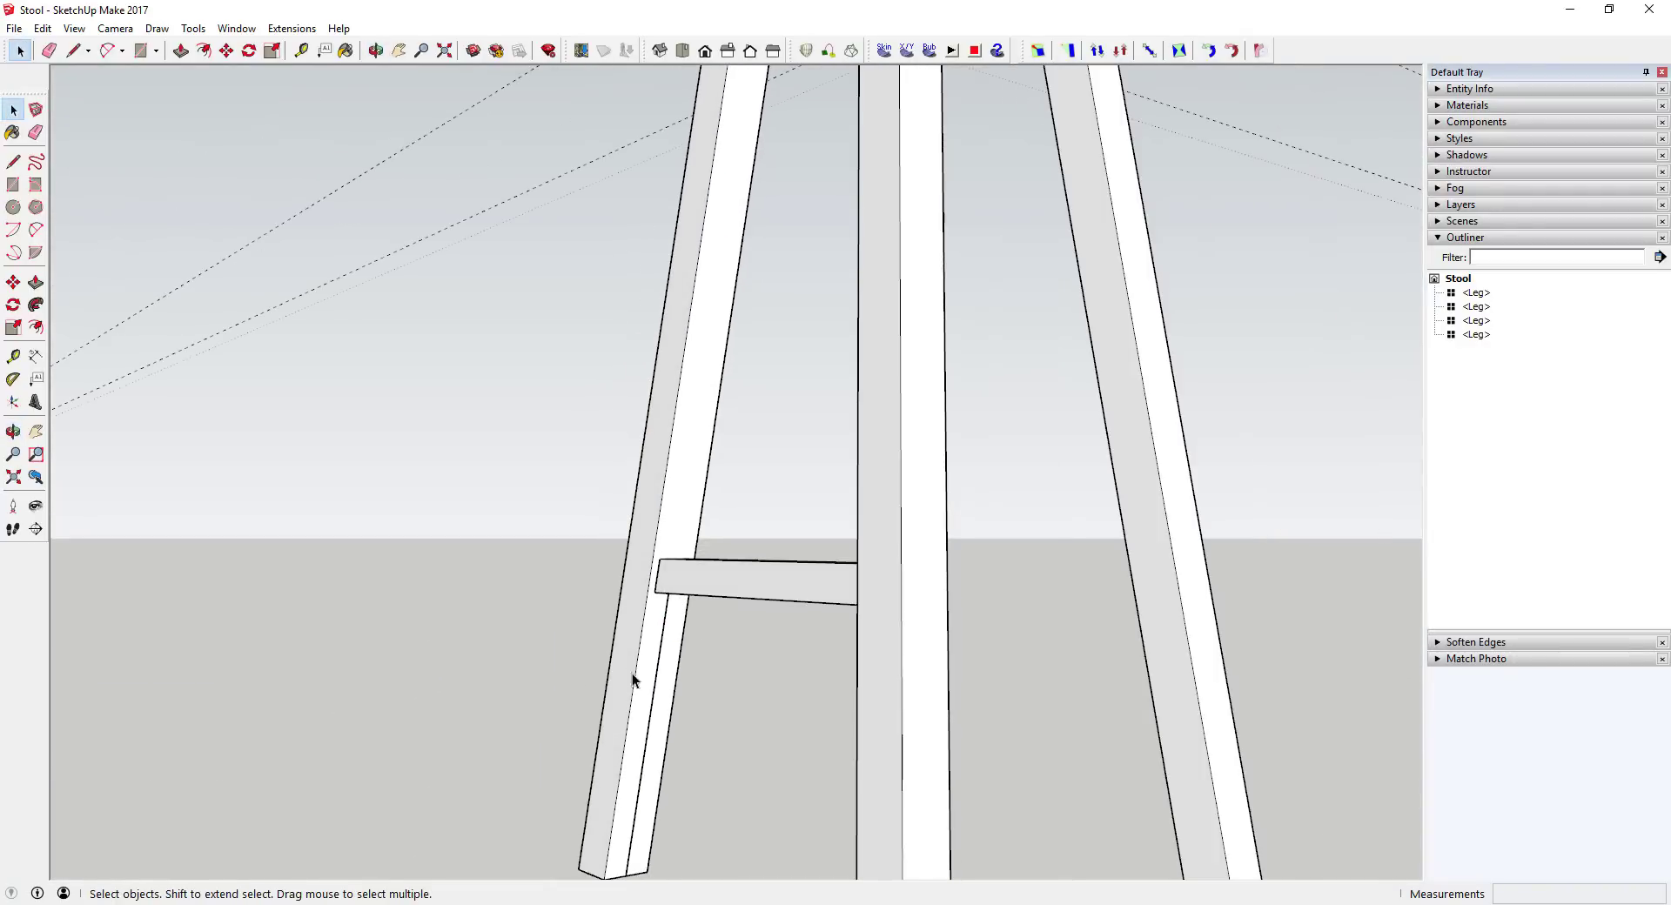
# - Make the whole crosspiece a component named Bottom Crosser and save the model
pyautogui.moveTo(559, 477); pyautogui.dragTo(1059, 671)
pyautogui.moveTo(1060, 671); pyautogui.dragTo(955, 613, button='middle')
pyautogui.rightClick(922, 609)
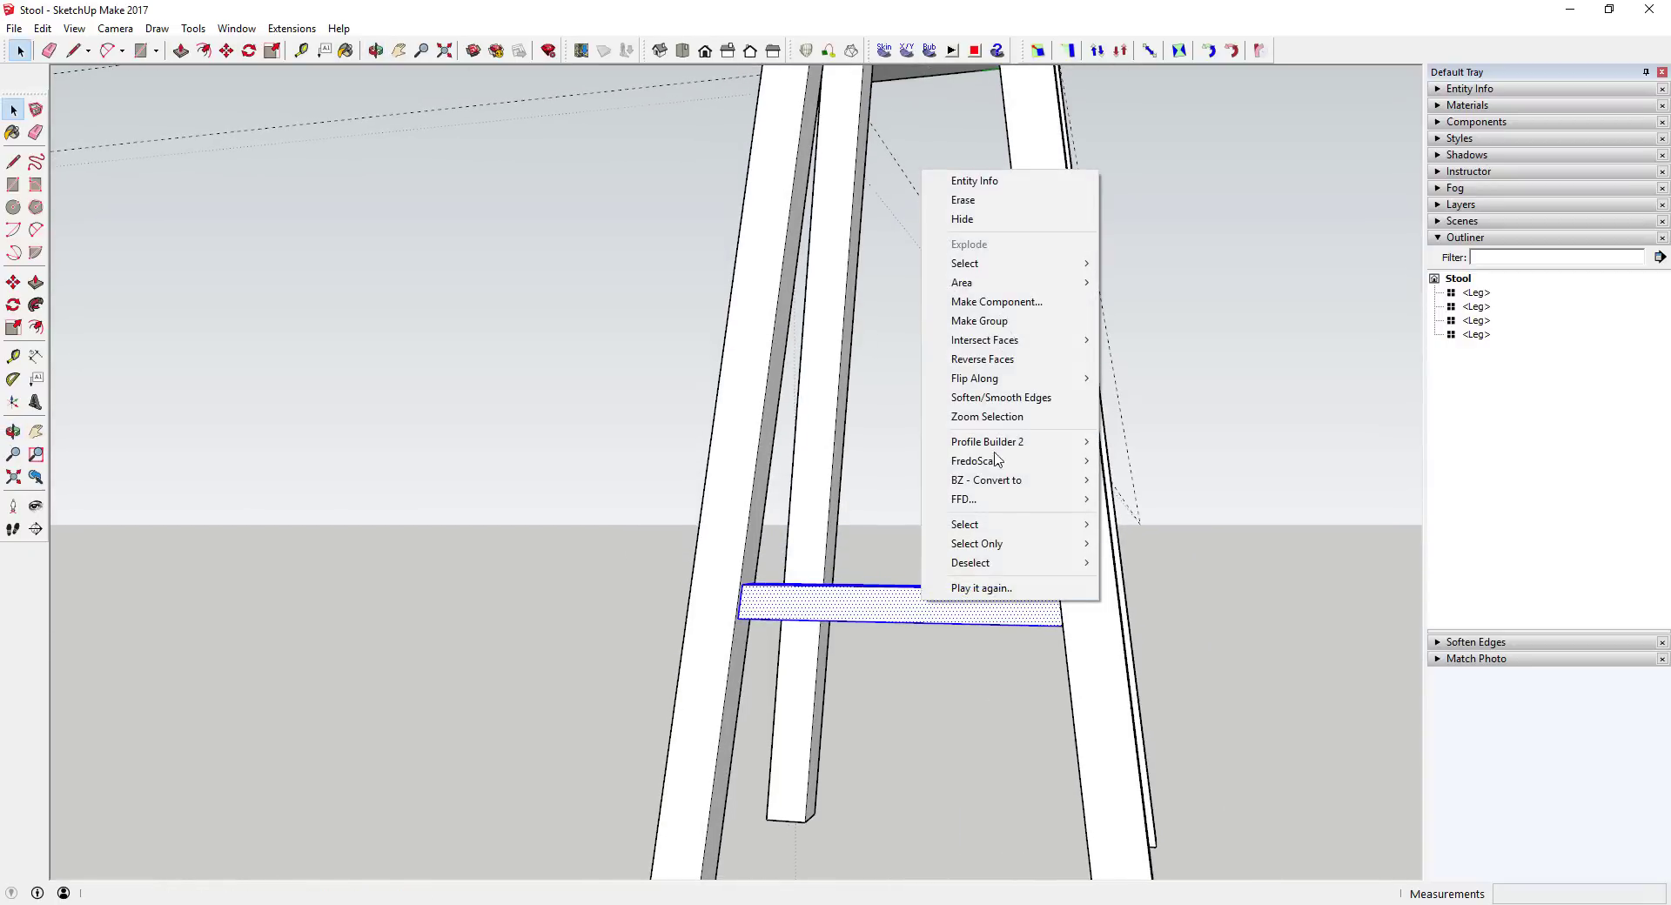
pyautogui.click(1003, 303)
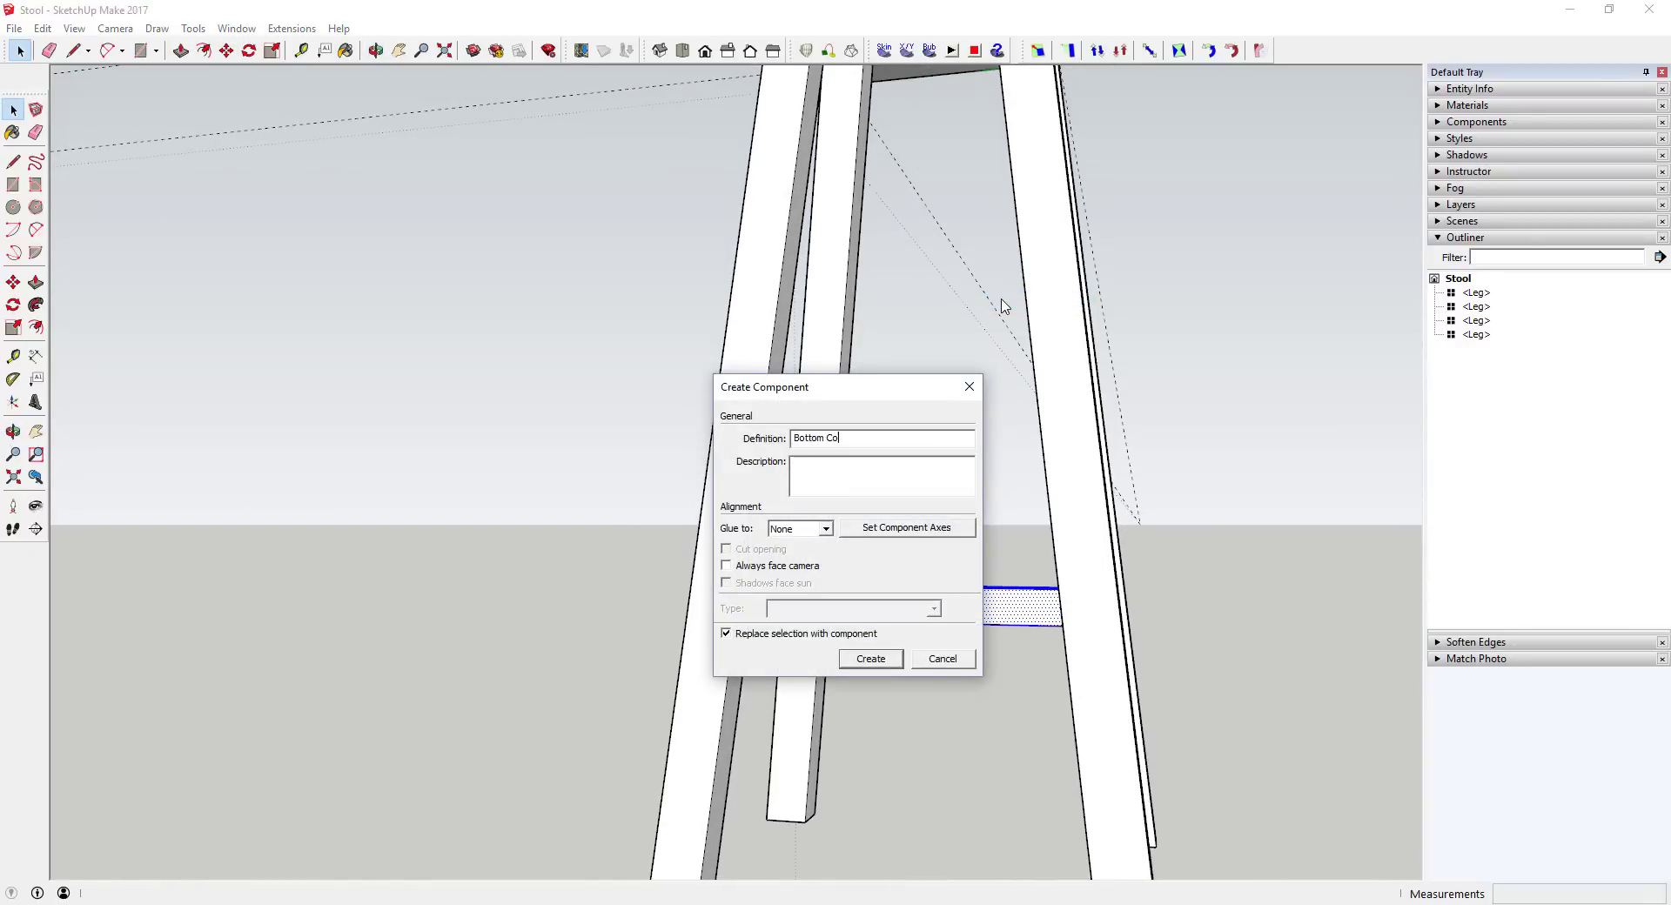
pyautogui.press('Return')
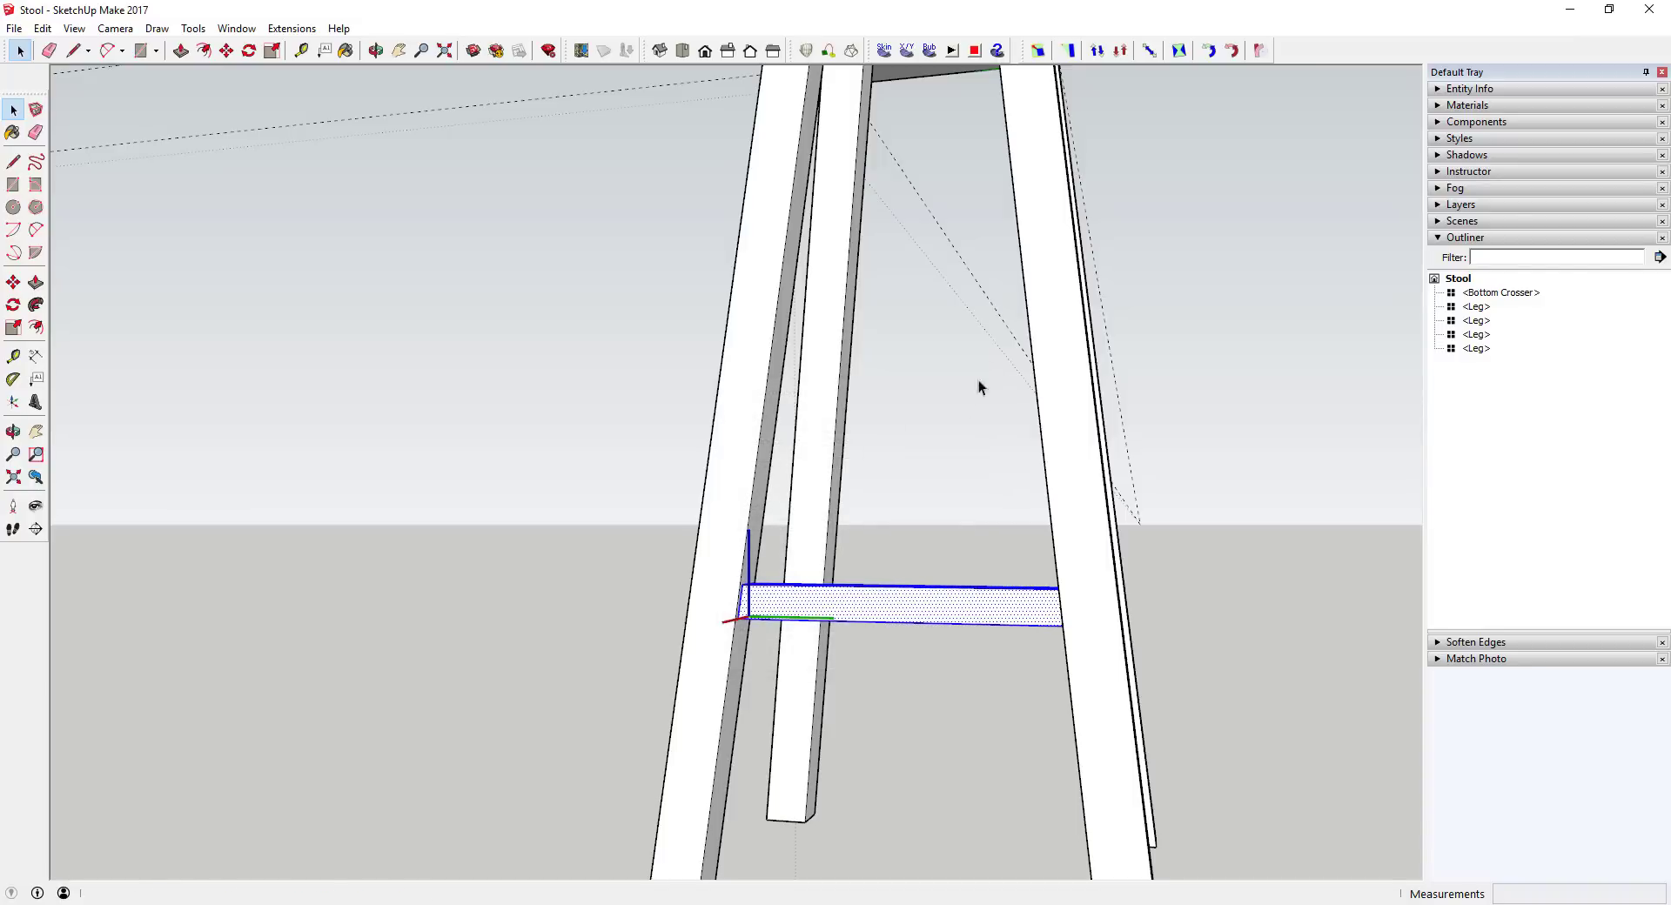
pyautogui.moveTo(915, 484); pyautogui.dragTo(748, 405, button='middle')
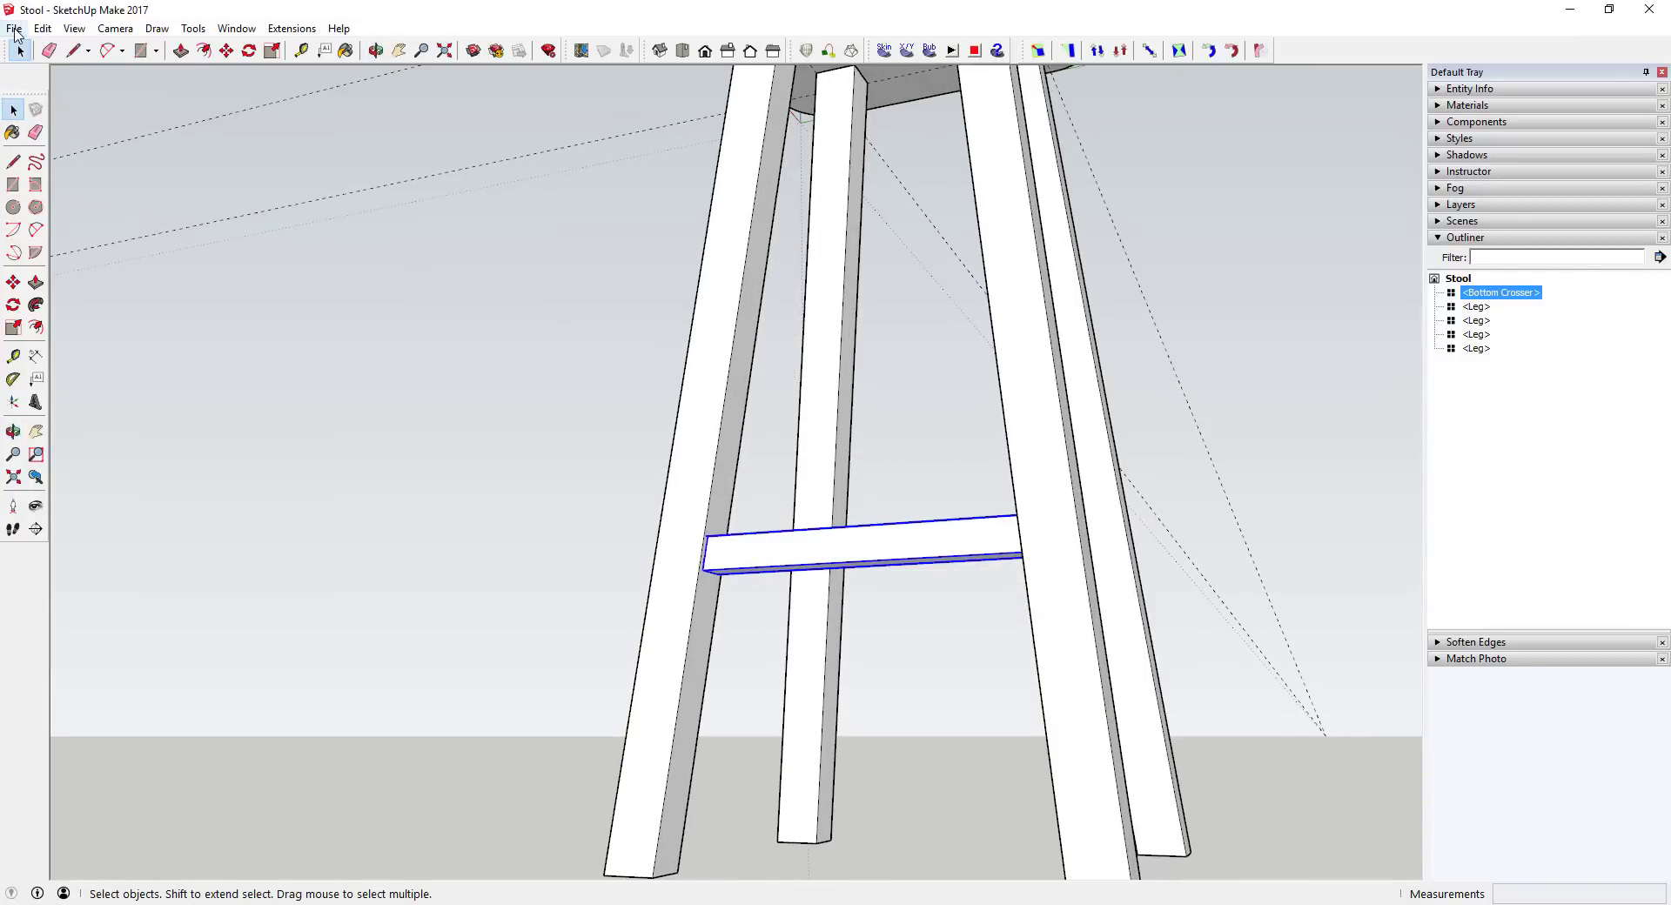
pyautogui.click(15, 29)
pyautogui.click(50, 94)
# - Rotate-copy the Bottom Crosser 90° about the centre of the seat's underside, making three copies to connect all four legs
pyautogui.moveTo(860, 575); pyautogui.dragTo(923, 226, button='middle')
pyautogui.scroll(-1, 899, 170)
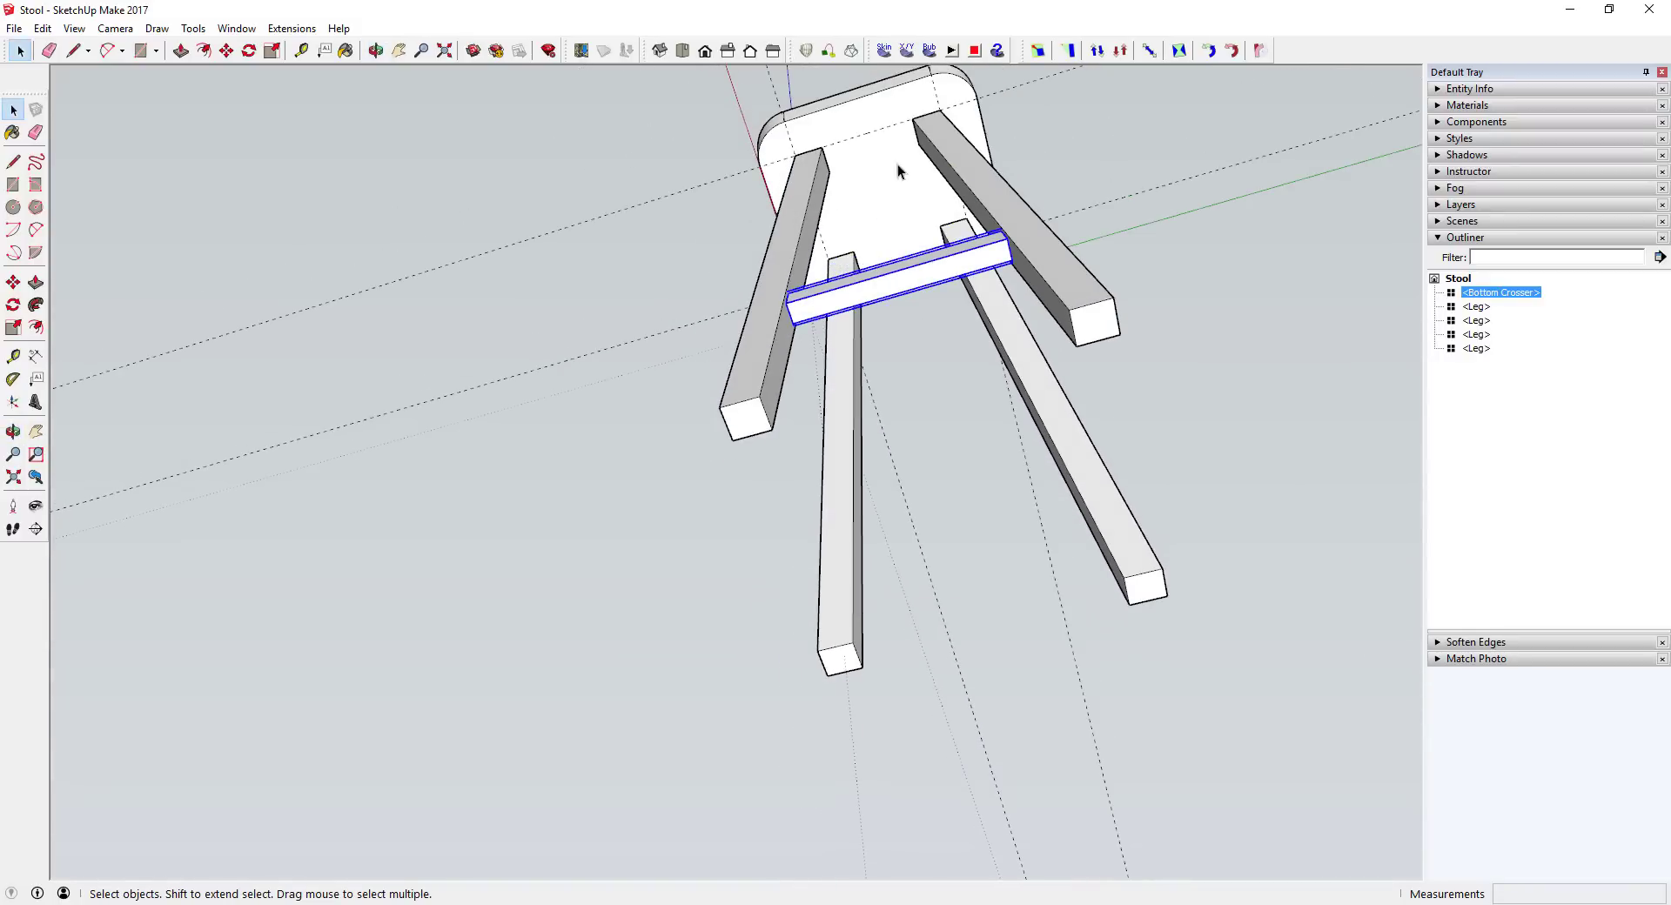
pyautogui.scroll(-1, 899, 170)
pyautogui.press('q')
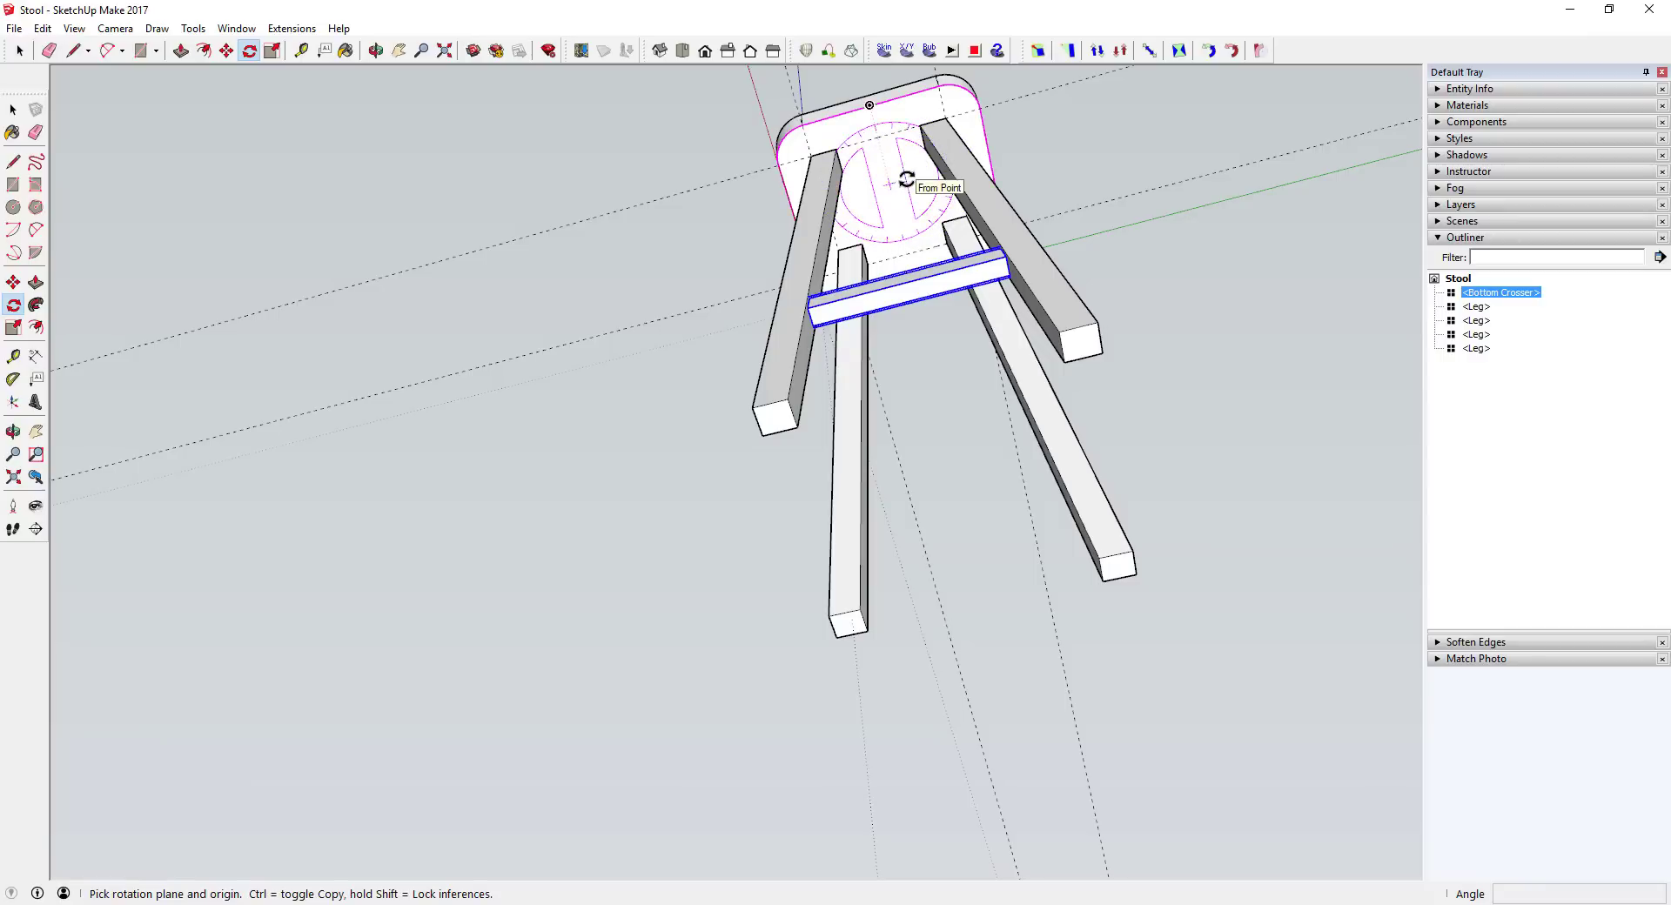
pyautogui.moveTo(978, 165); pyautogui.dragTo(814, 254, button='middle')
pyautogui.click(811, 254)
pyautogui.click(811, 252)
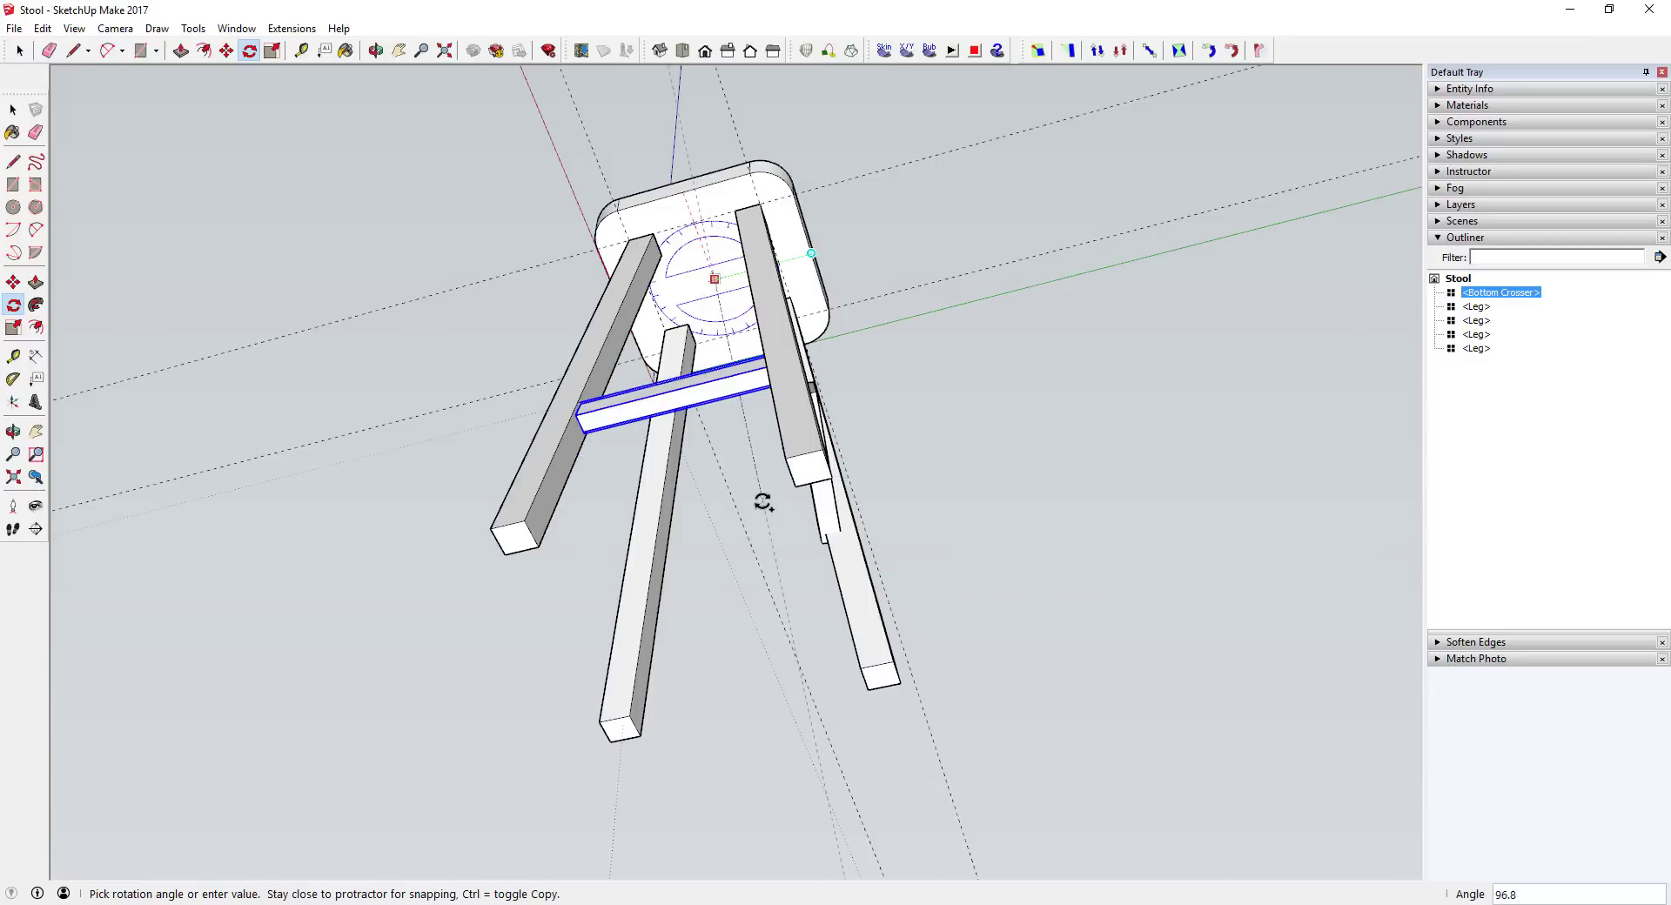
pyautogui.click(775, 457)
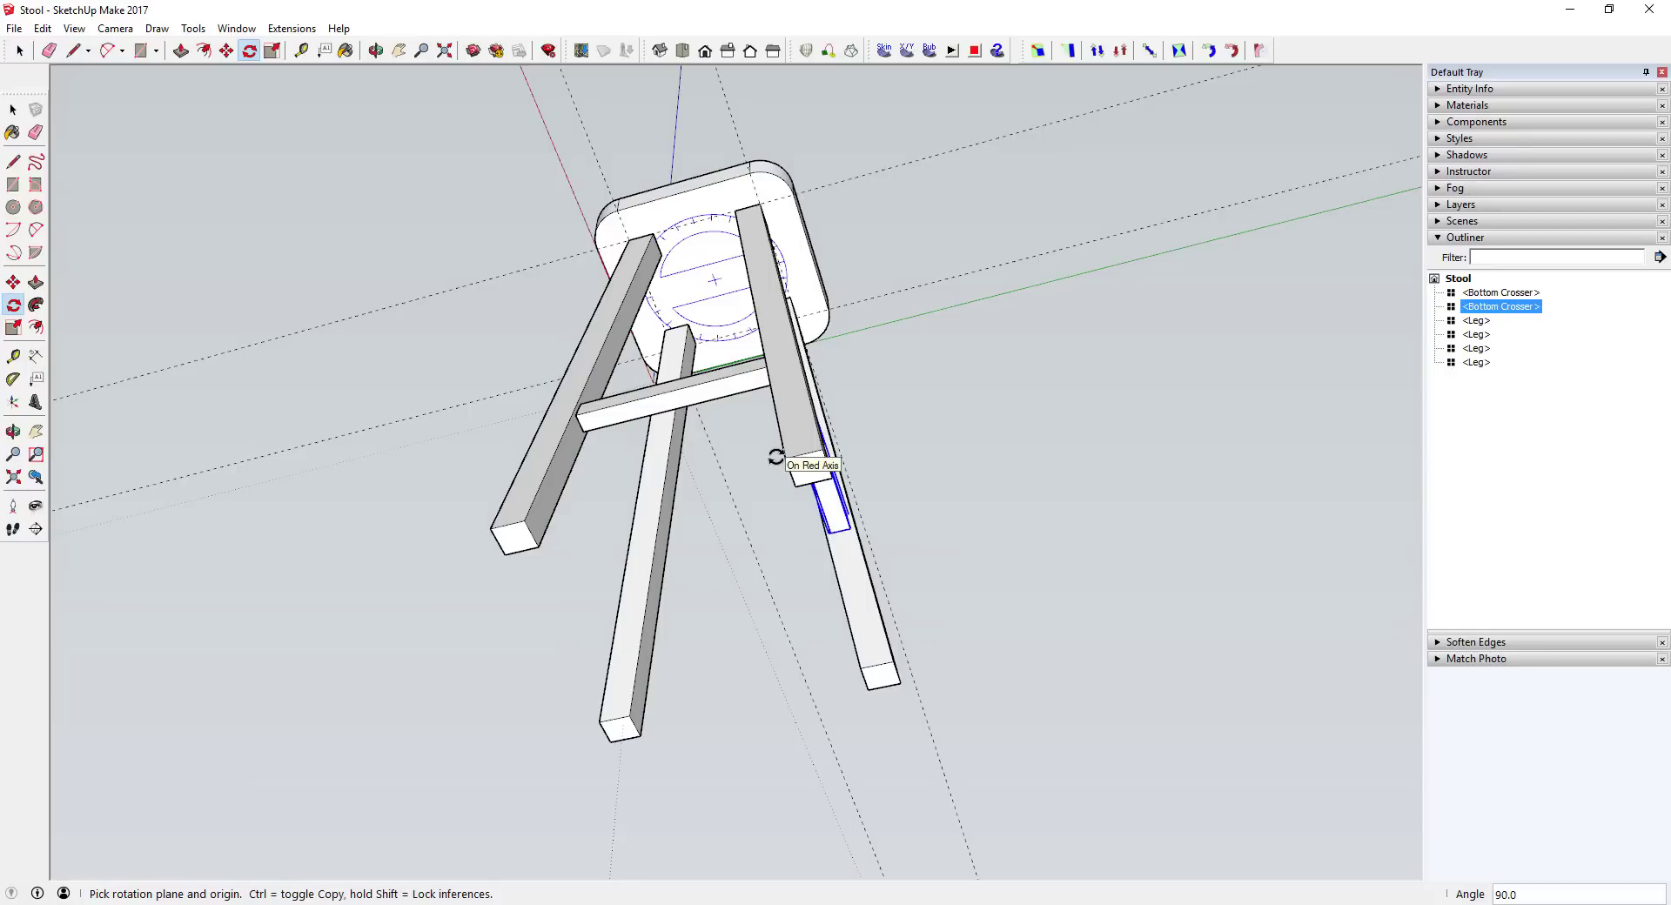
pyautogui.write('*3')
pyautogui.press('Return')
pyautogui.moveTo(779, 451); pyautogui.dragTo(510, 586, button='middle')
pyautogui.scroll(5, 670, 652)
pyautogui.scroll(3, 670, 652)
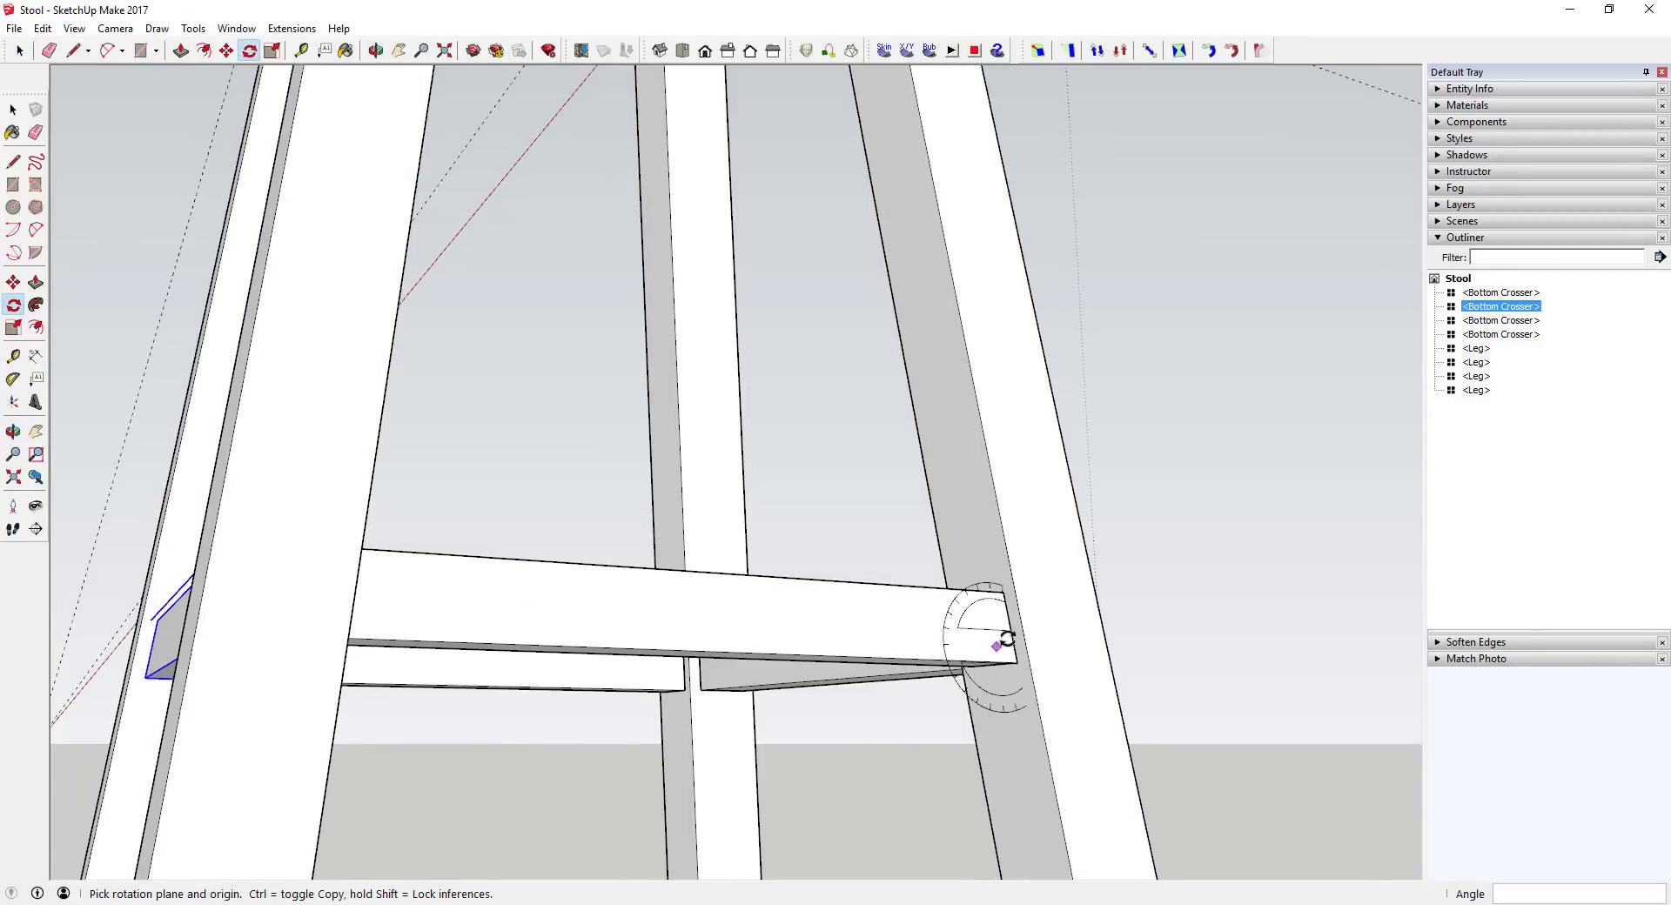
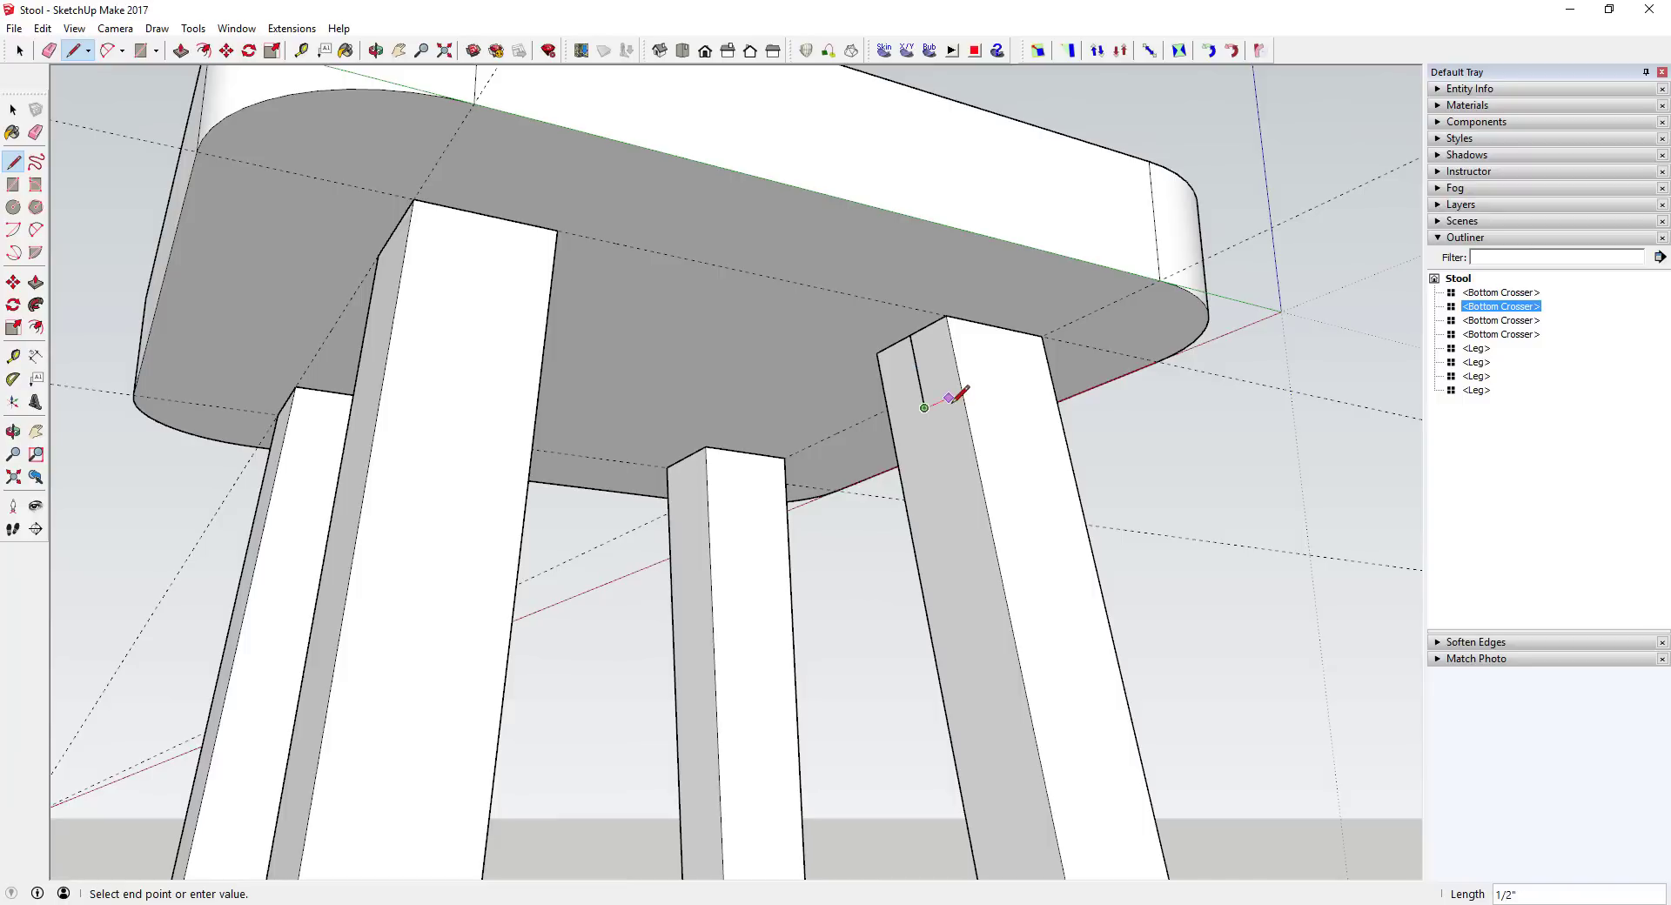
# - Finish the small end outline at the leg's top beneath the seat and draw its top edge across to the adjacent leg
pyautogui.click(949, 398)
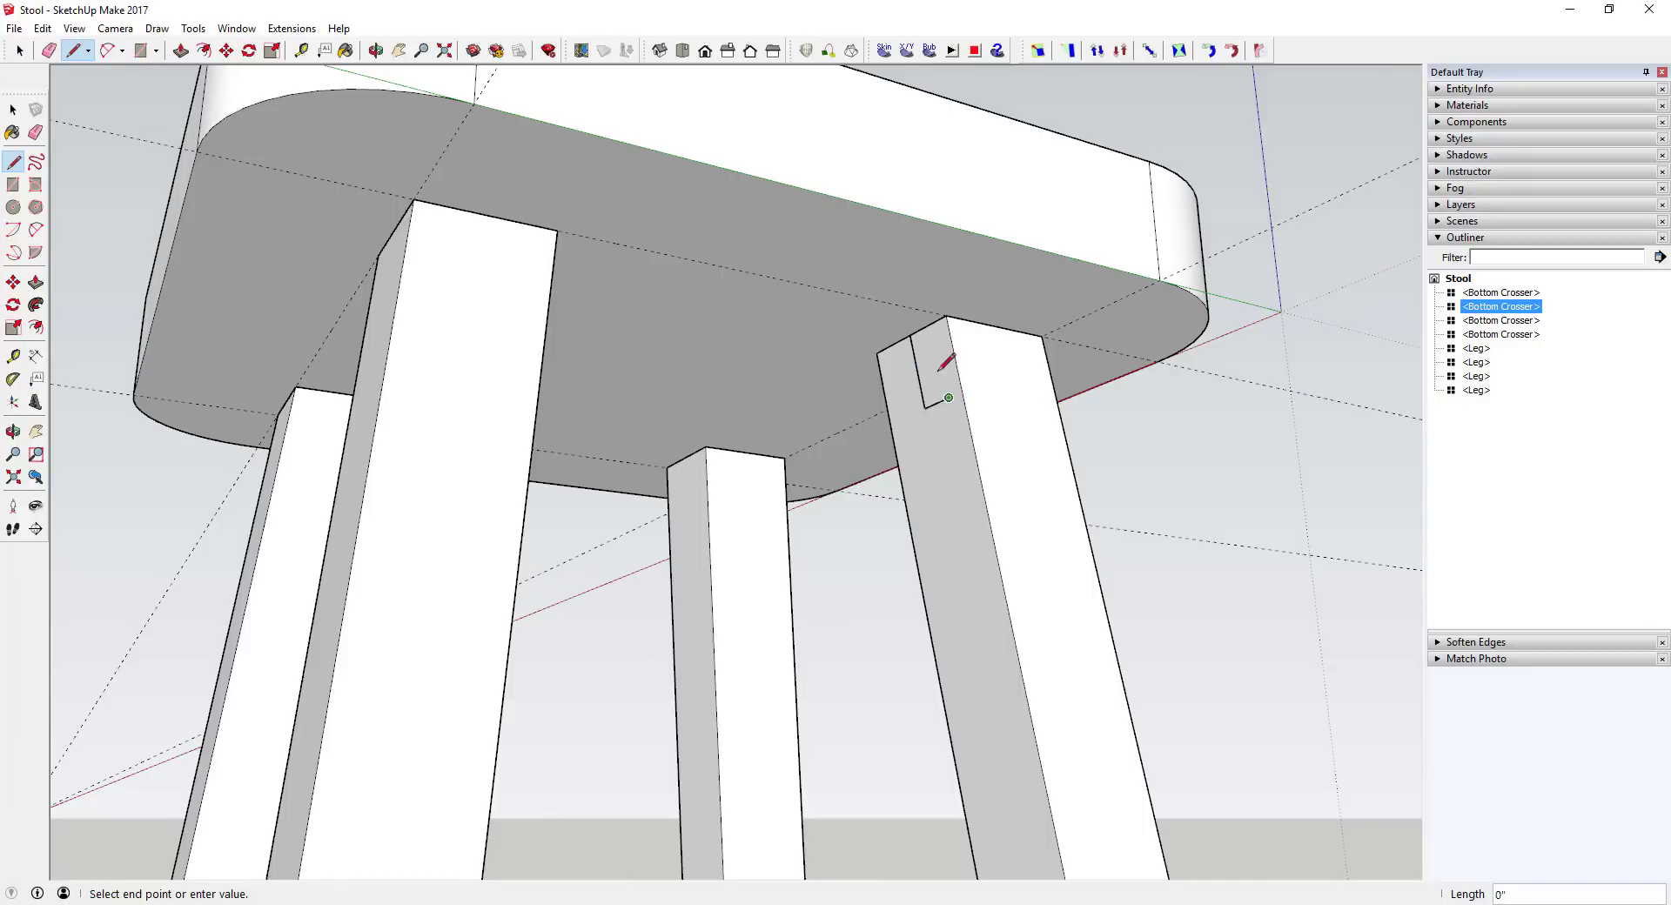
pyautogui.click(934, 321)
pyautogui.moveTo(934, 321)
pyautogui.mouseDown(button='middle')
pyautogui.moveTo(447, 287)
pyautogui.moveTo(362, 369)
pyautogui.moveTo(1092, 466)
pyautogui.moveTo(544, 429)
pyautogui.moveTo(416, 441)
pyautogui.mouseUp(button='middle')
pyautogui.click(319, 369)
# - Draw the upper crosspiece's lower edge along the green axis to the adjacent leg and close the 1" high side face
pyautogui.press('space')
pyautogui.press('l')
pyautogui.click(1092, 465)
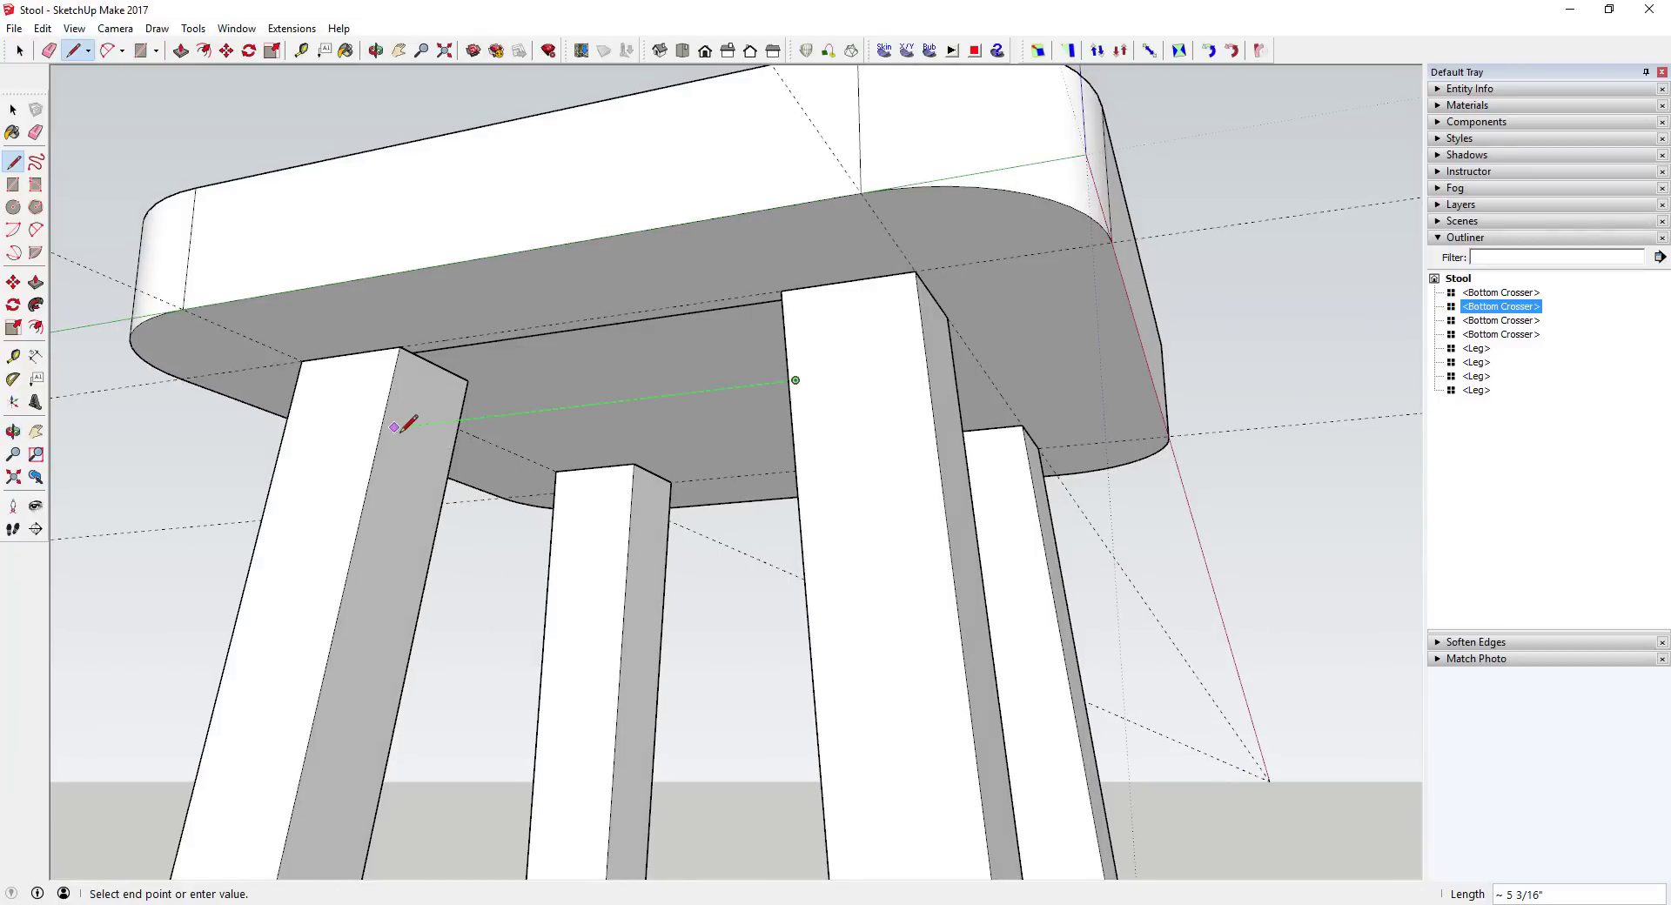
pyautogui.click(396, 426)
pyautogui.moveTo(433, 353); pyautogui.dragTo(381, 389, button='middle')
pyautogui.click(369, 424)
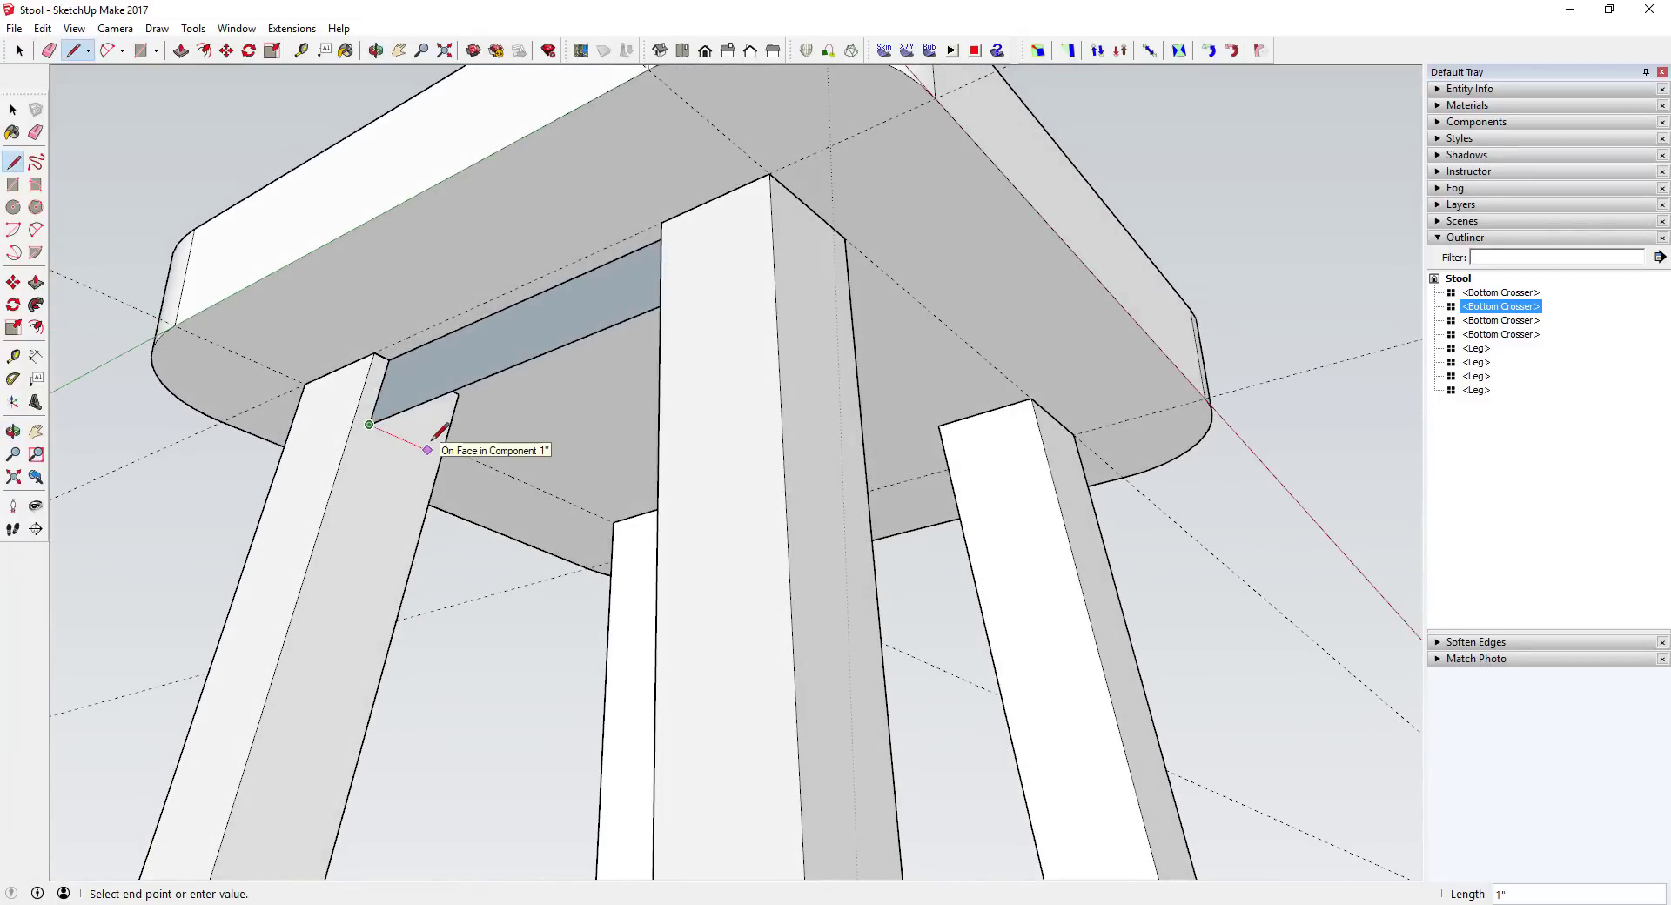
pyautogui.moveTo(427, 439)
pyautogui.mouseDown(button='middle')
pyautogui.moveTo(455, 356)
pyautogui.moveTo(432, 381)
pyautogui.moveTo(560, 468)
pyautogui.moveTo(310, 514)
pyautogui.moveTo(524, 557)
pyautogui.mouseUp(button='middle')
pyautogui.press('space')
# - Draw a .5" edge along the leg's top edge and extend it beneath the seat to the opposite leg
pyautogui.press('F4')
pyautogui.moveTo(606, 626); pyautogui.dragTo(478, 484, button='middle')
pyautogui.scroll(8, 641, 548)
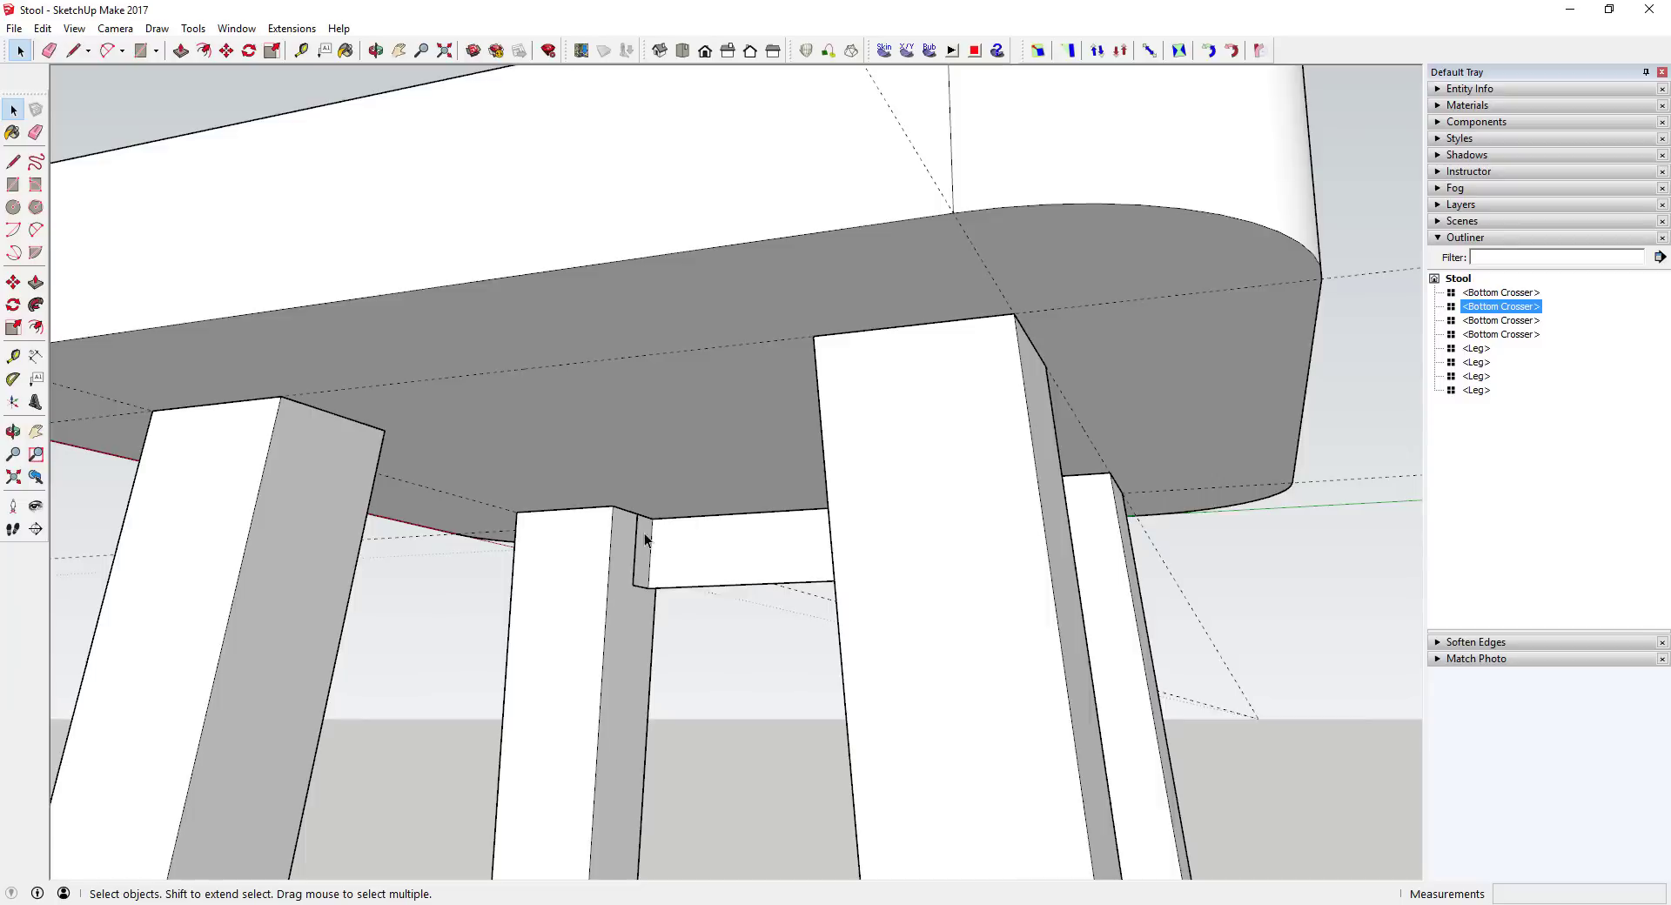
pyautogui.press('l')
pyautogui.click(634, 507)
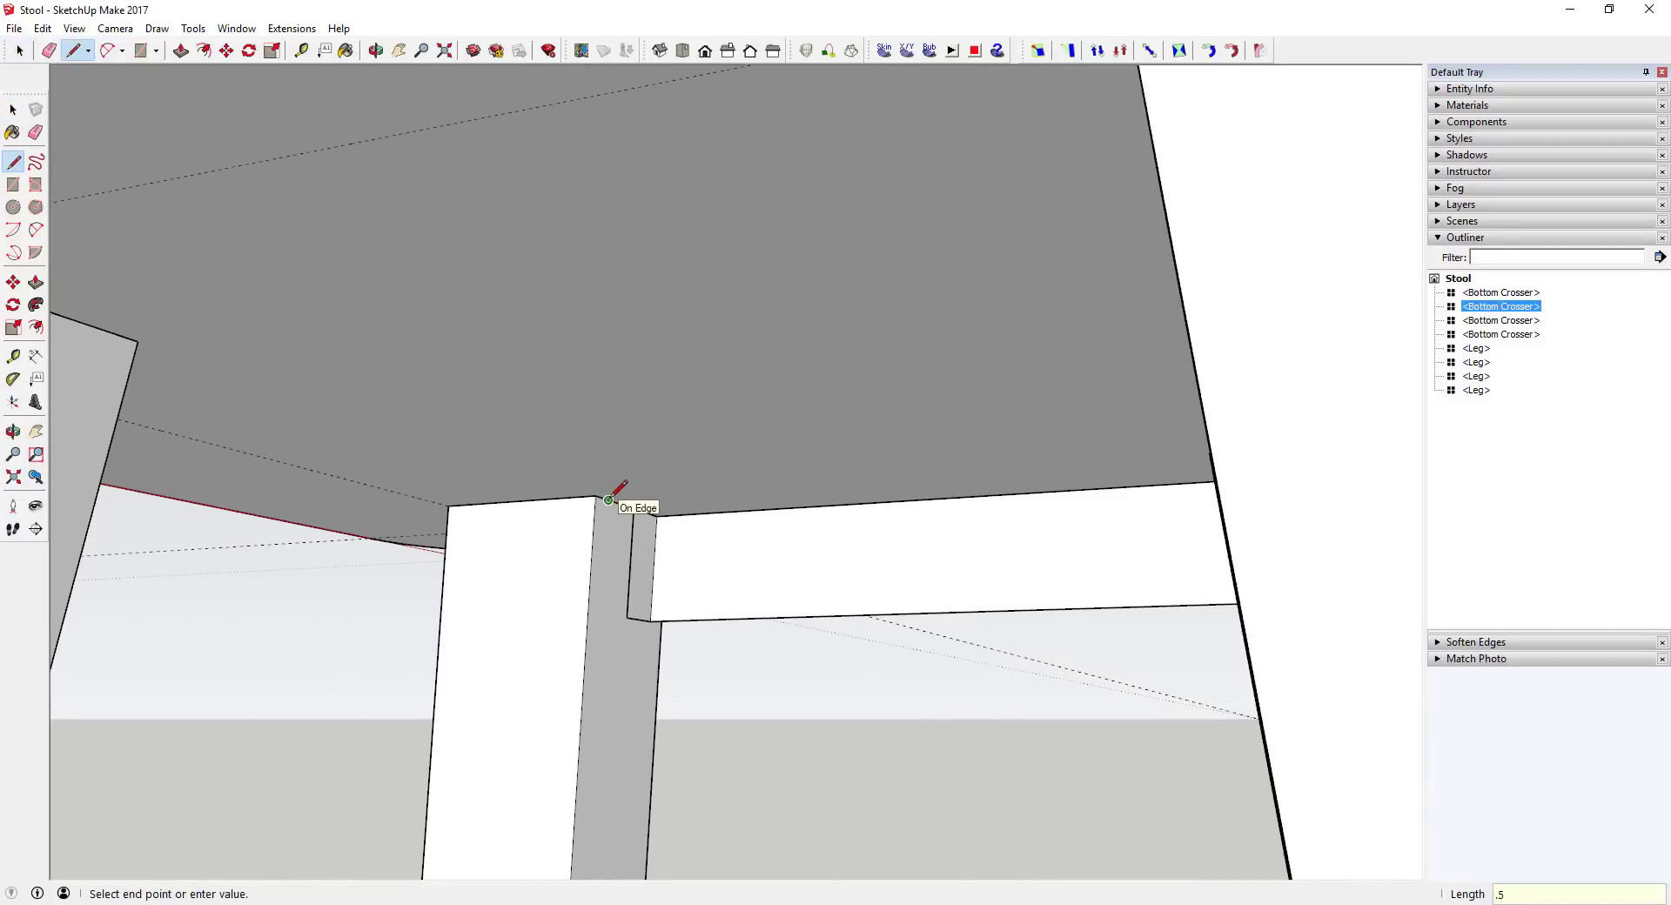
pyautogui.moveTo(613, 496)
pyautogui.mouseDown(button='middle')
pyautogui.moveTo(615, 511)
pyautogui.moveTo(926, 474)
pyautogui.moveTo(1283, 526)
pyautogui.moveTo(1137, 550)
pyautogui.mouseUp(button='middle')
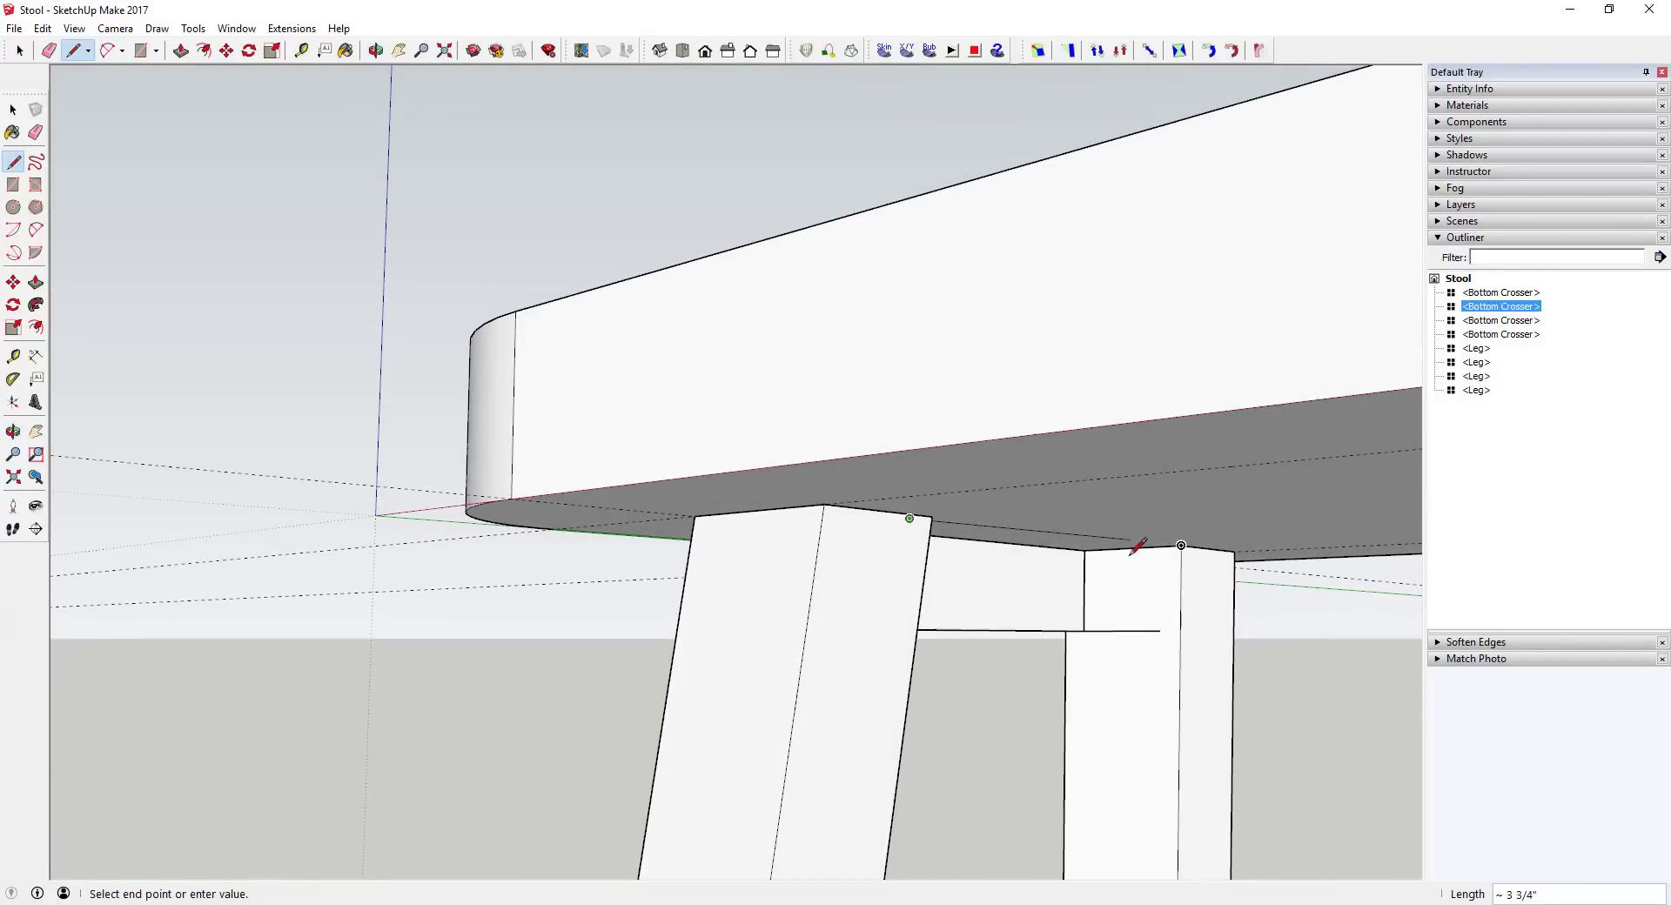
pyautogui.click(1161, 546)
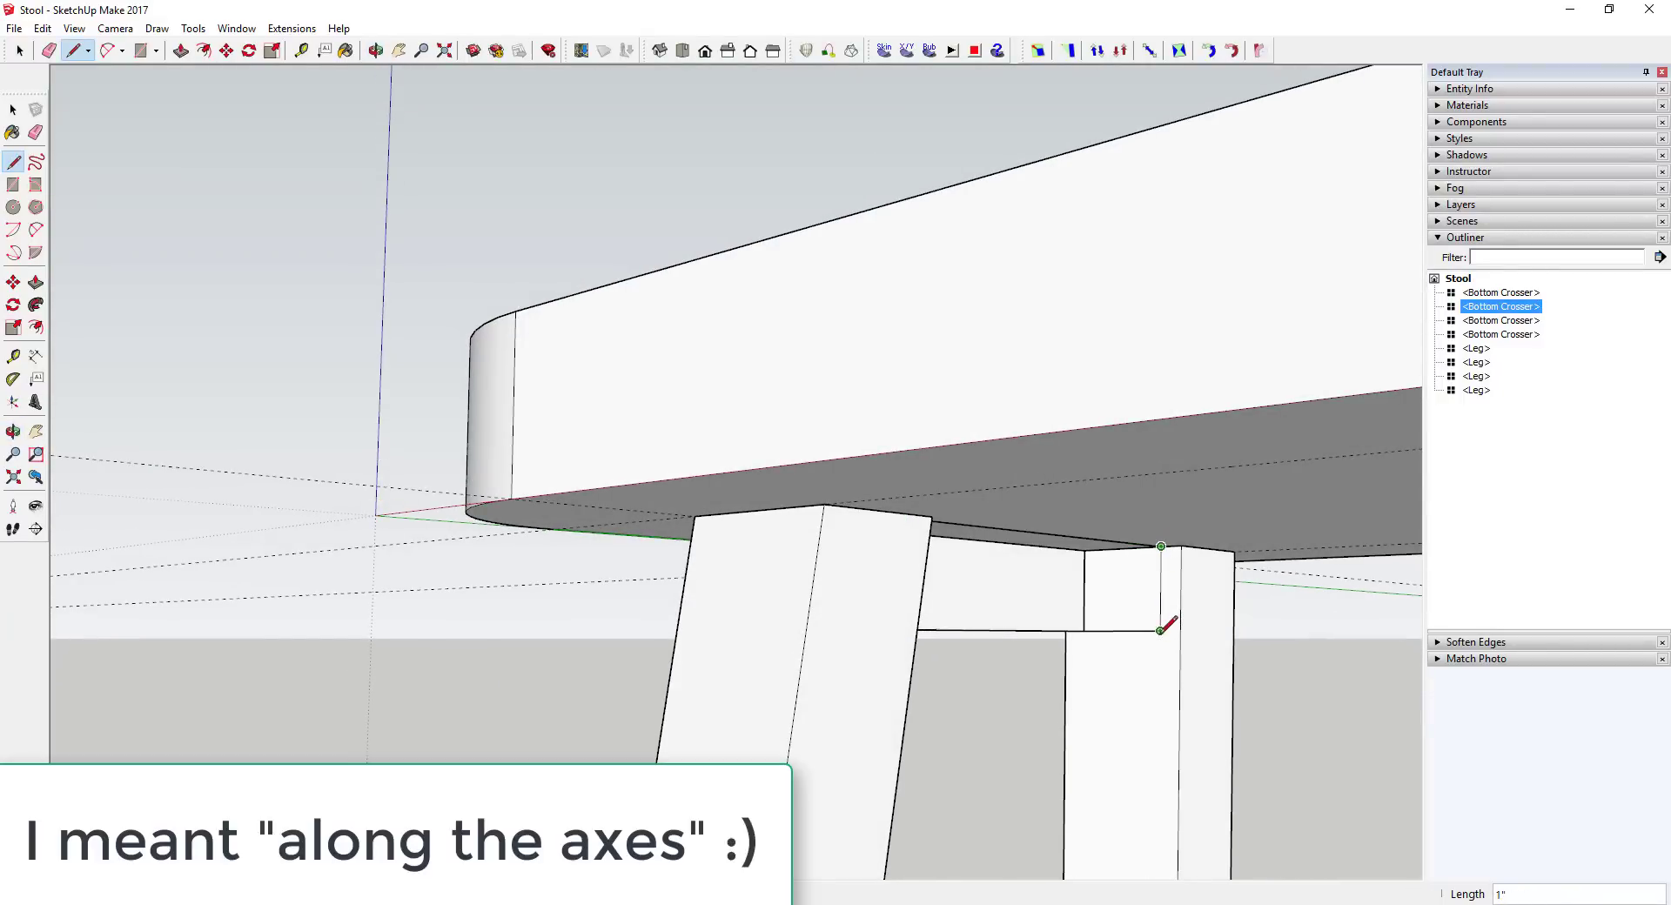
# - Close the upper crosspiece's end outline on the leg with a 1" vertical edge
pyautogui.moveTo(1173, 625)
pyautogui.mouseDown(button='middle')
pyautogui.moveTo(1100, 668)
pyautogui.moveTo(1211, 616)
pyautogui.moveTo(1286, 551)
pyautogui.moveTo(1110, 646)
pyautogui.mouseUp(button='middle')
pyautogui.press('space')
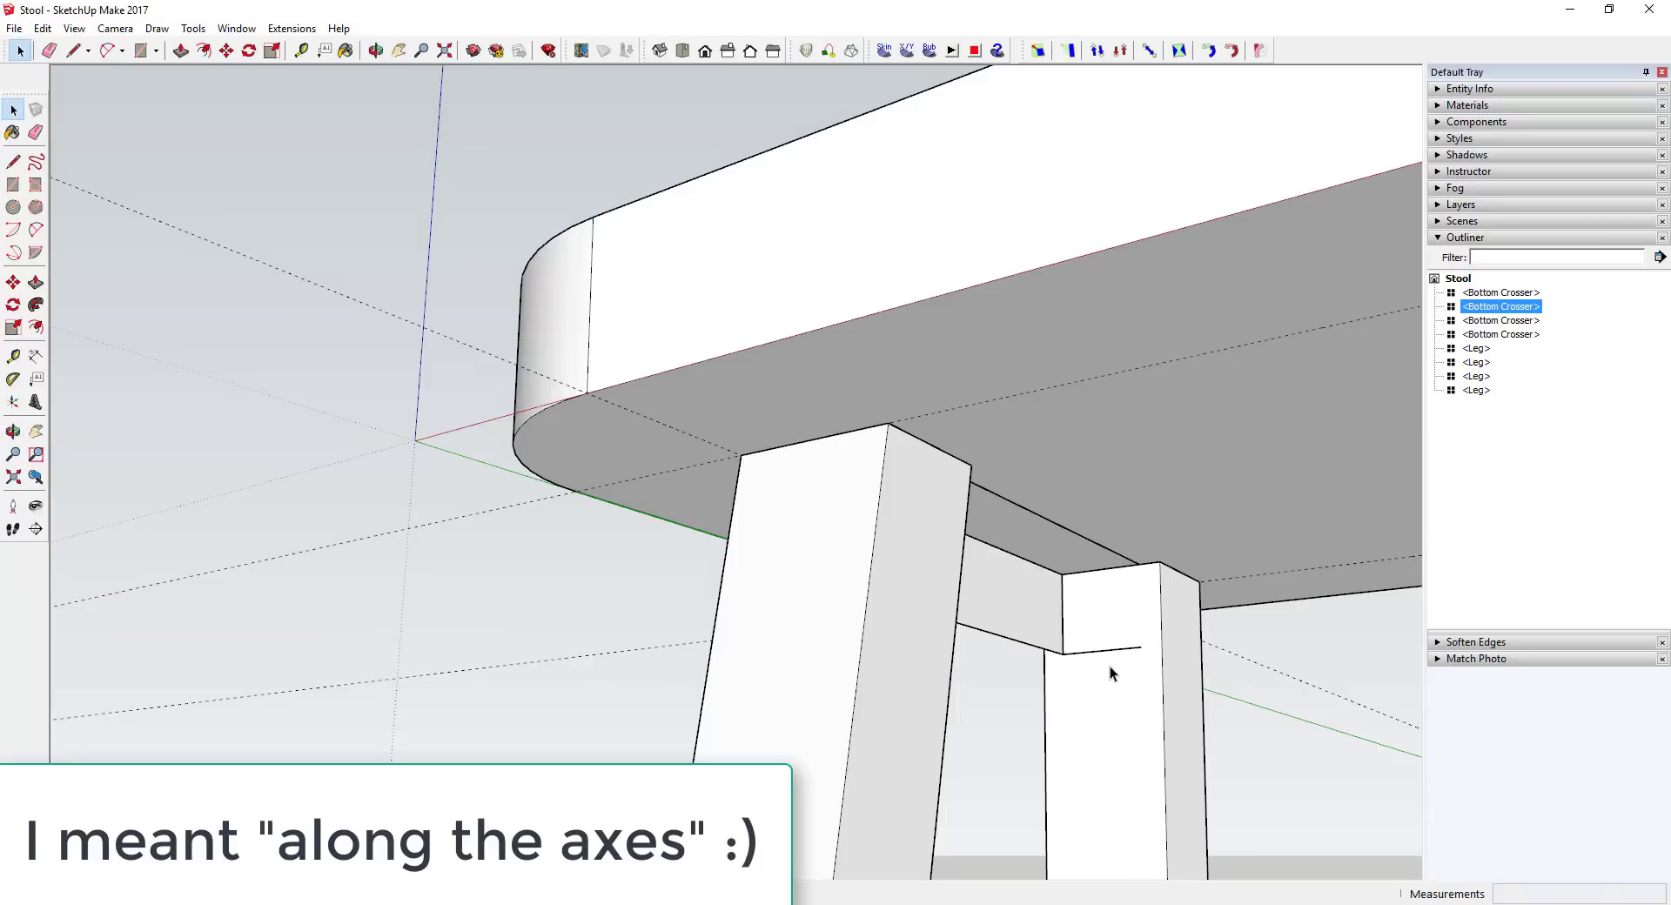
pyautogui.press('l')
pyautogui.click(1141, 645)
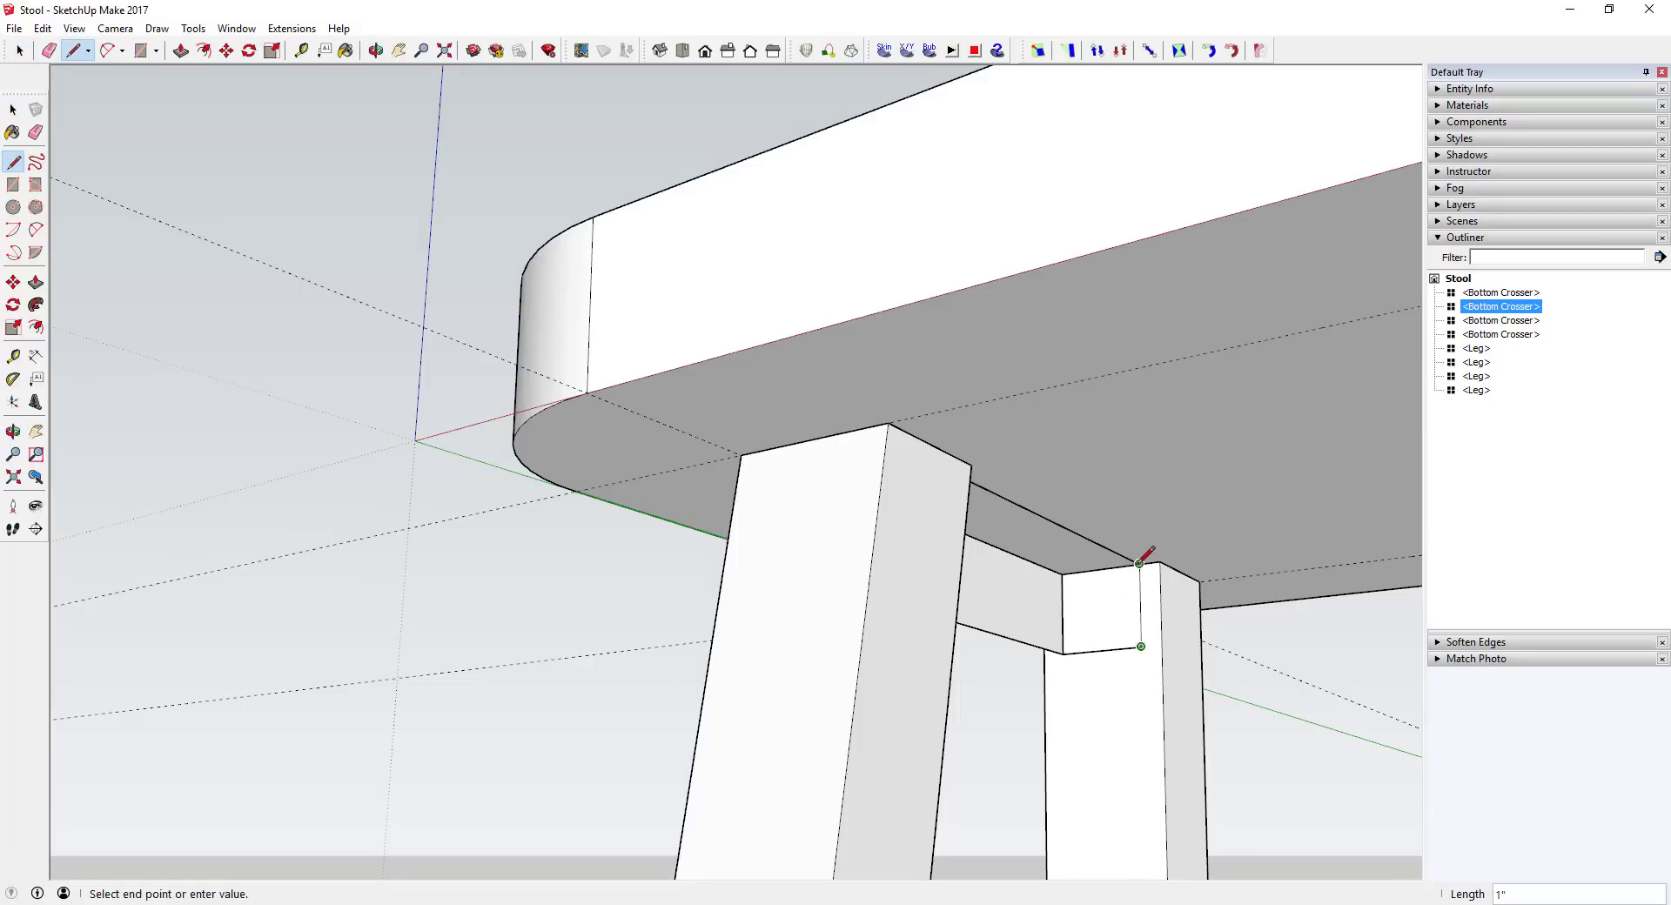
pyautogui.press('Escape')
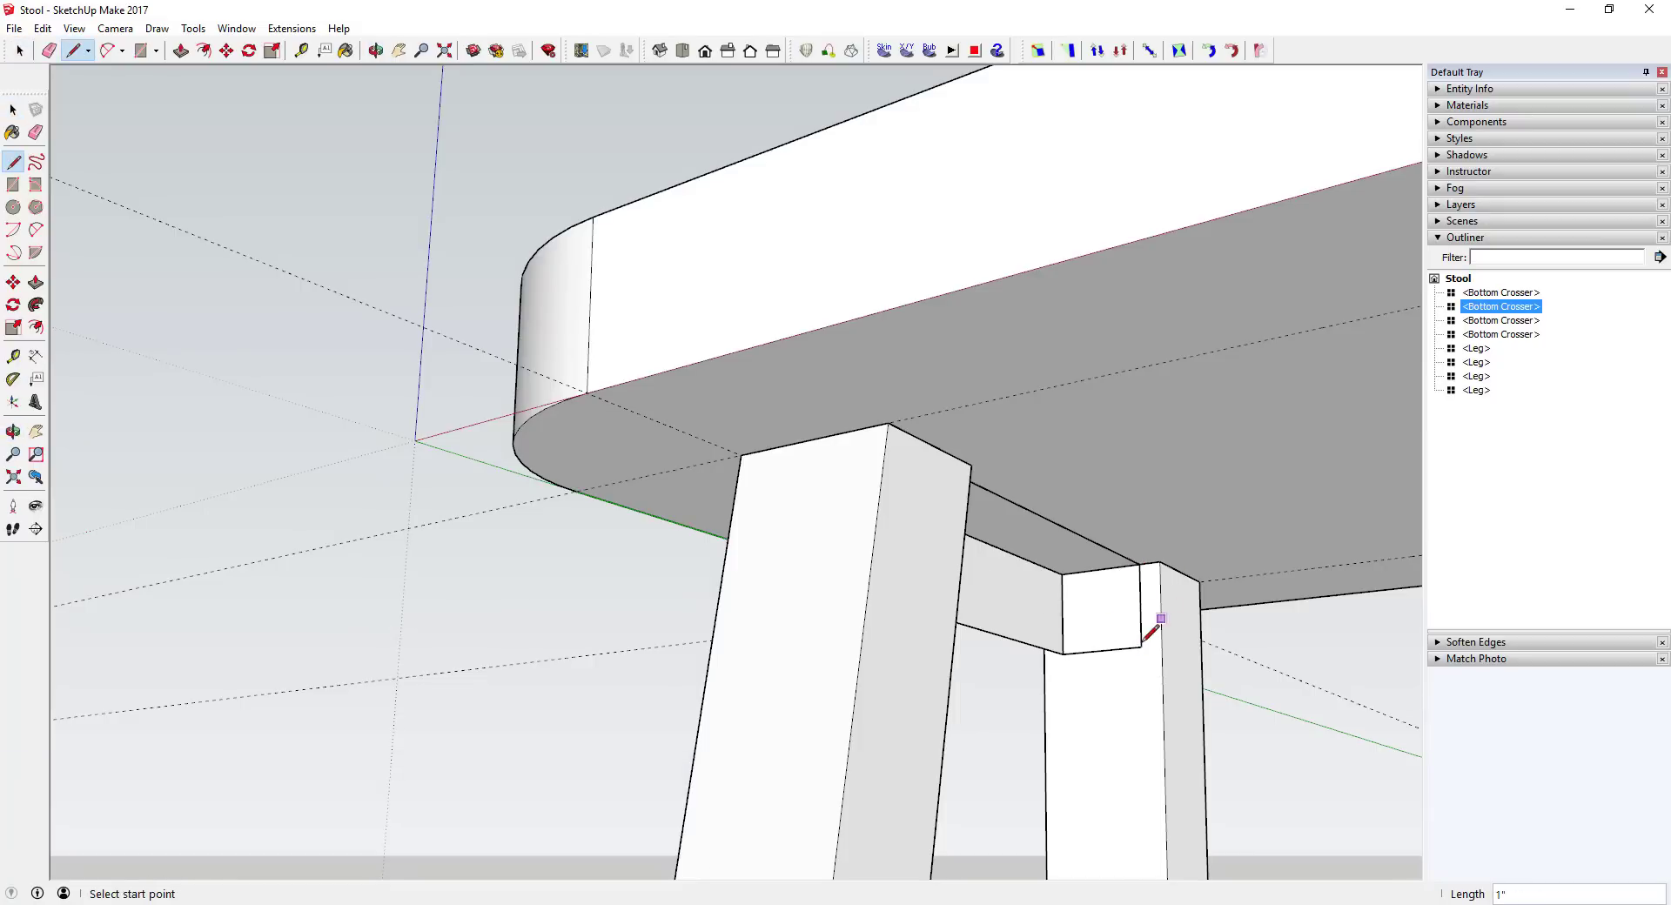
# - Draw the remaining lower edge across to the other leg and connect it upward to close the upper crosspiece's second side face
pyautogui.moveTo(1141, 644); pyautogui.dragTo(674, 587, button='middle')
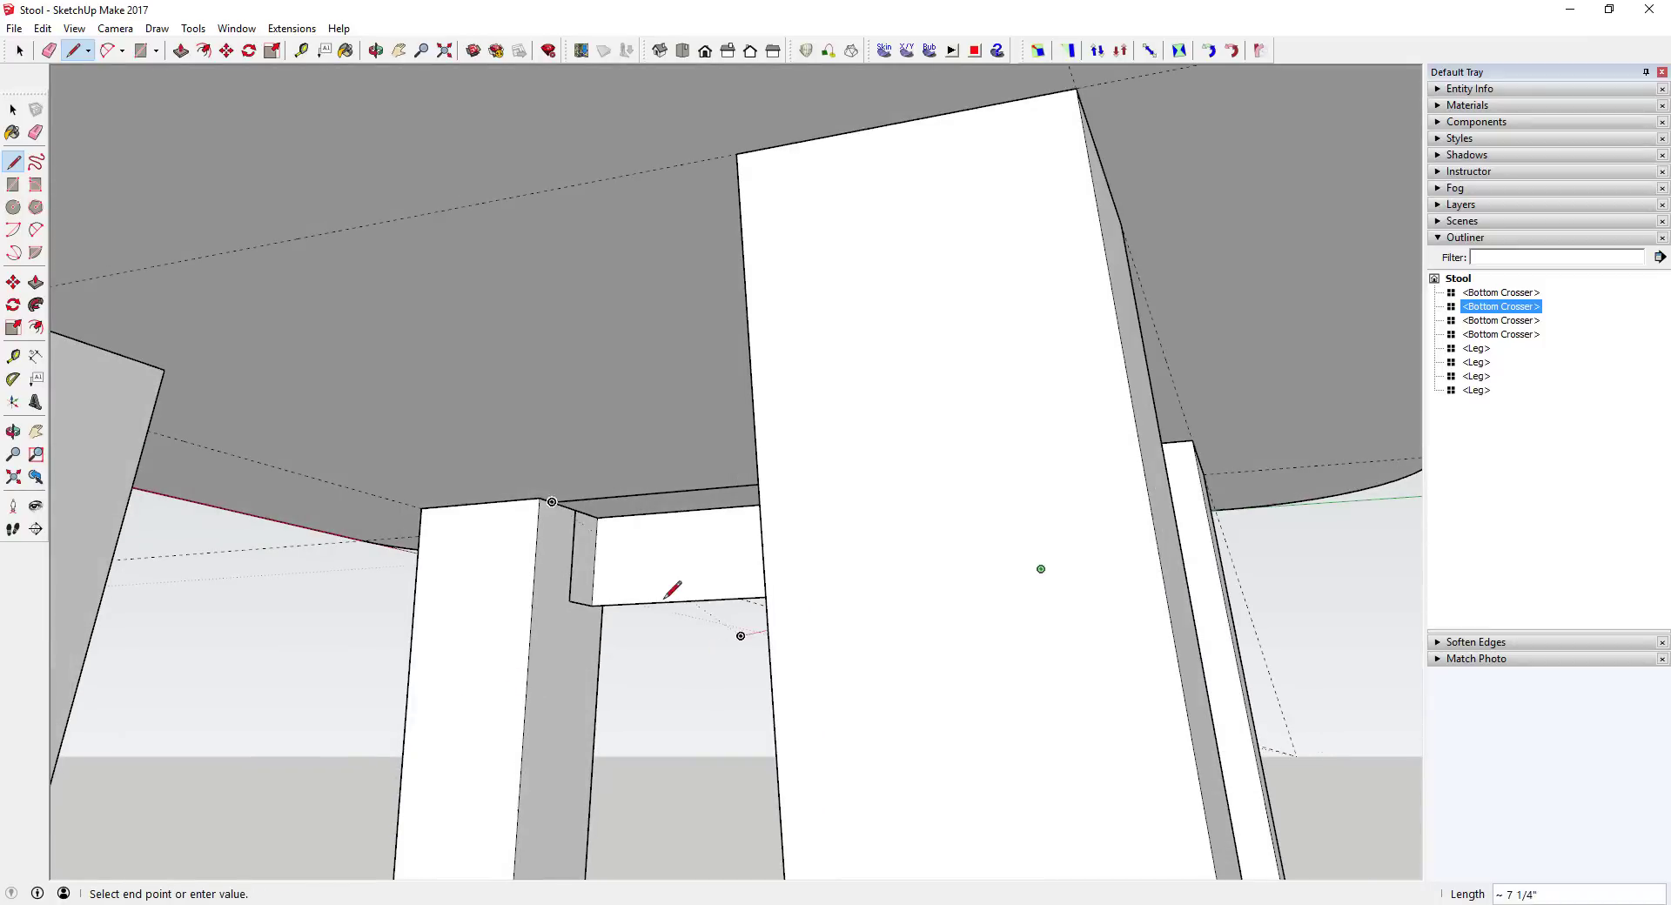
pyautogui.click(545, 595)
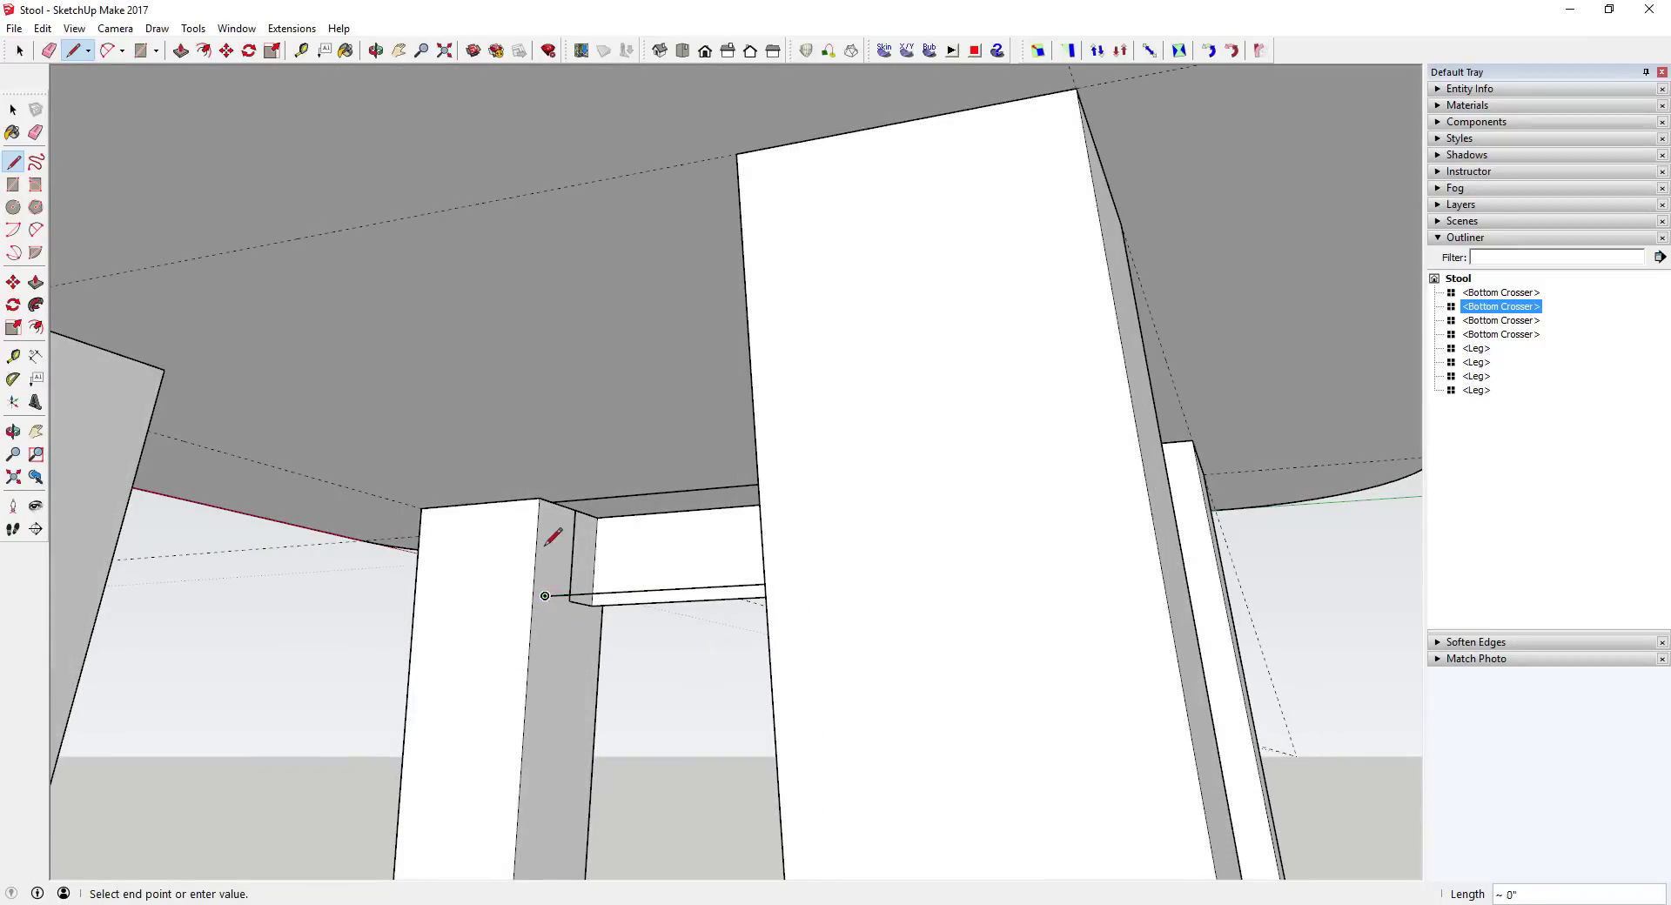
pyautogui.click(551, 501)
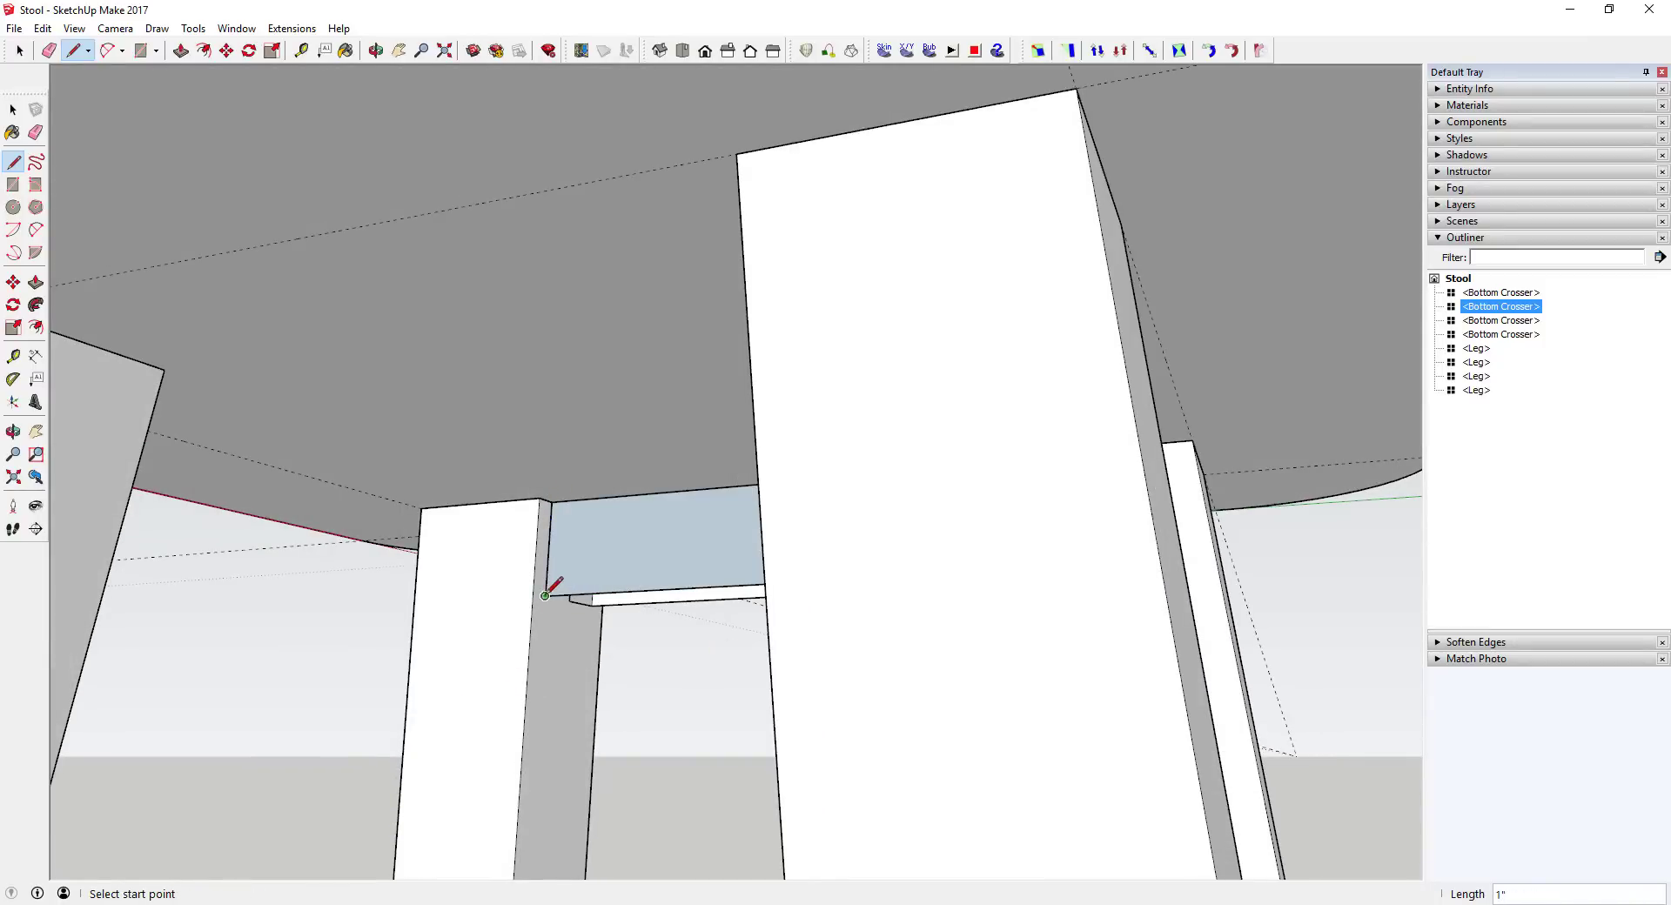
# - Draw the short edge between the upper crosspiece's lower corners at the leg to close its underside
pyautogui.click(545, 596)
pyautogui.click(570, 601)
pyautogui.moveTo(574, 601); pyautogui.dragTo(1387, 402, button='middle')
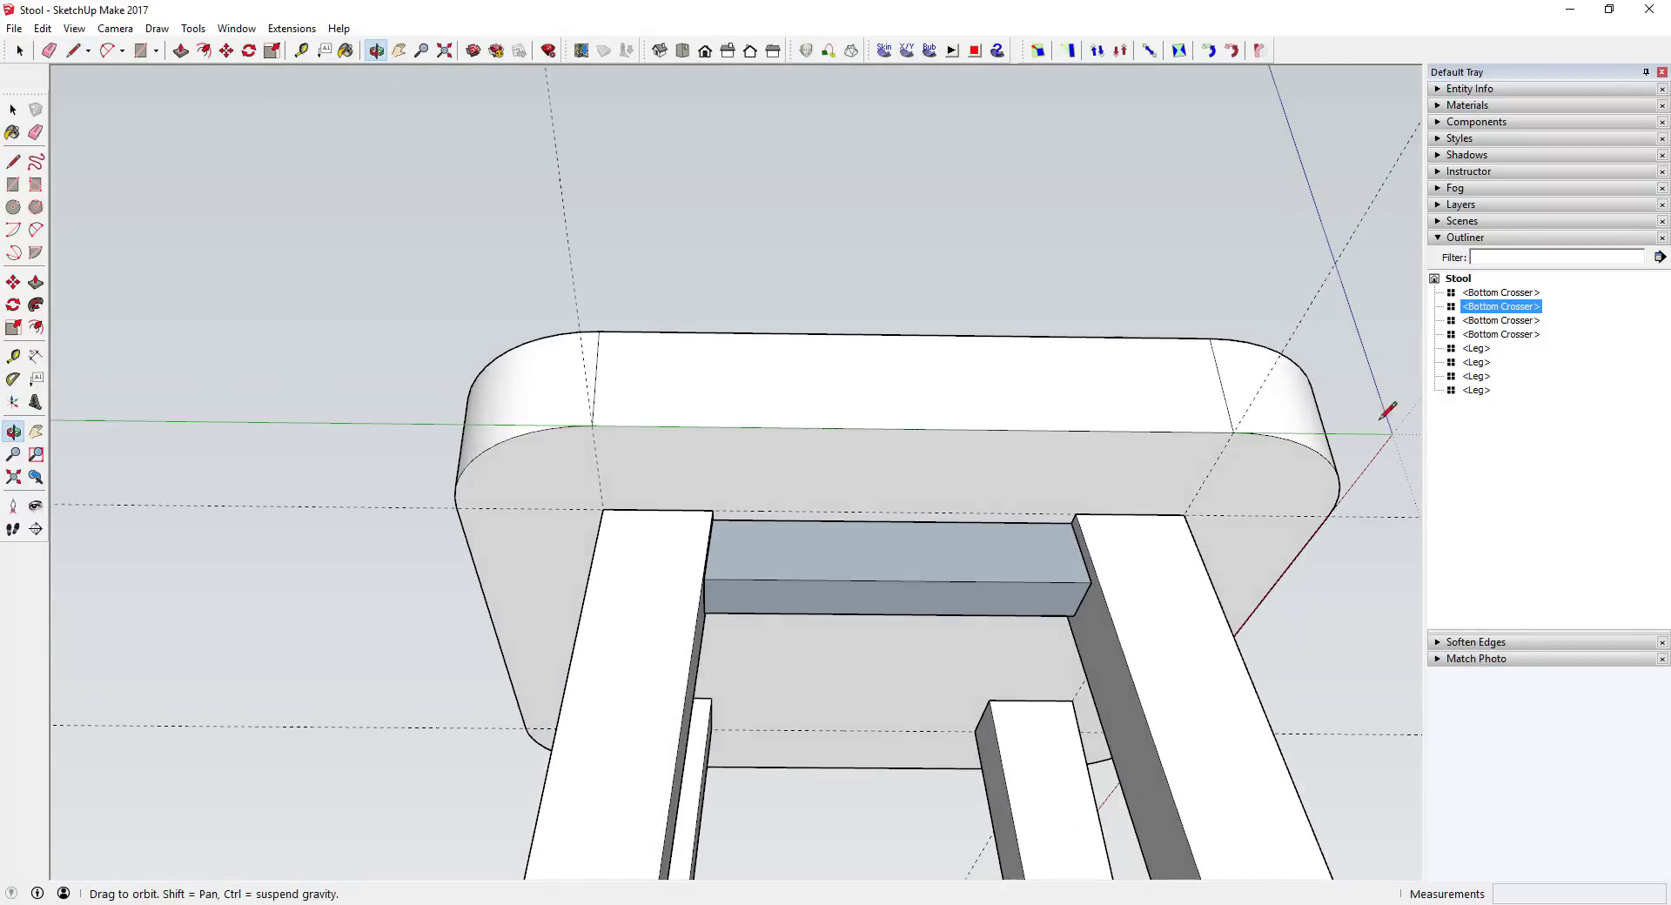
# - Select all connected geometry of the upper crosspiece and reverse its faces so the front sides point outward
pyautogui.press('space')
pyautogui.click(871, 552)
pyautogui.rightClick(870, 552)
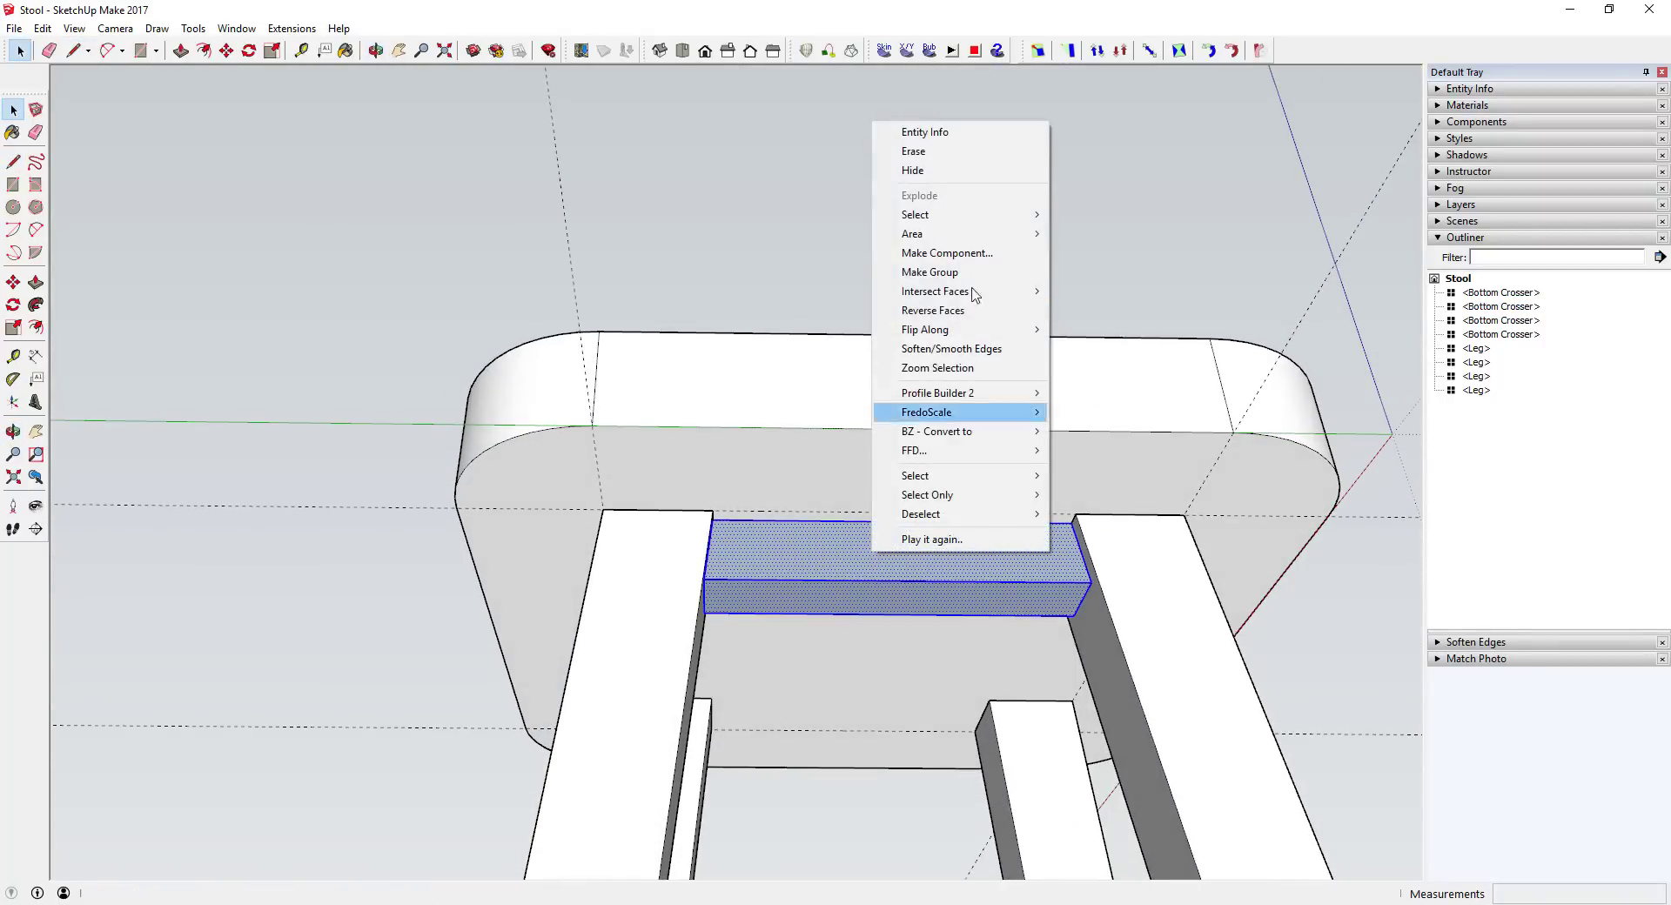
pyautogui.click(957, 311)
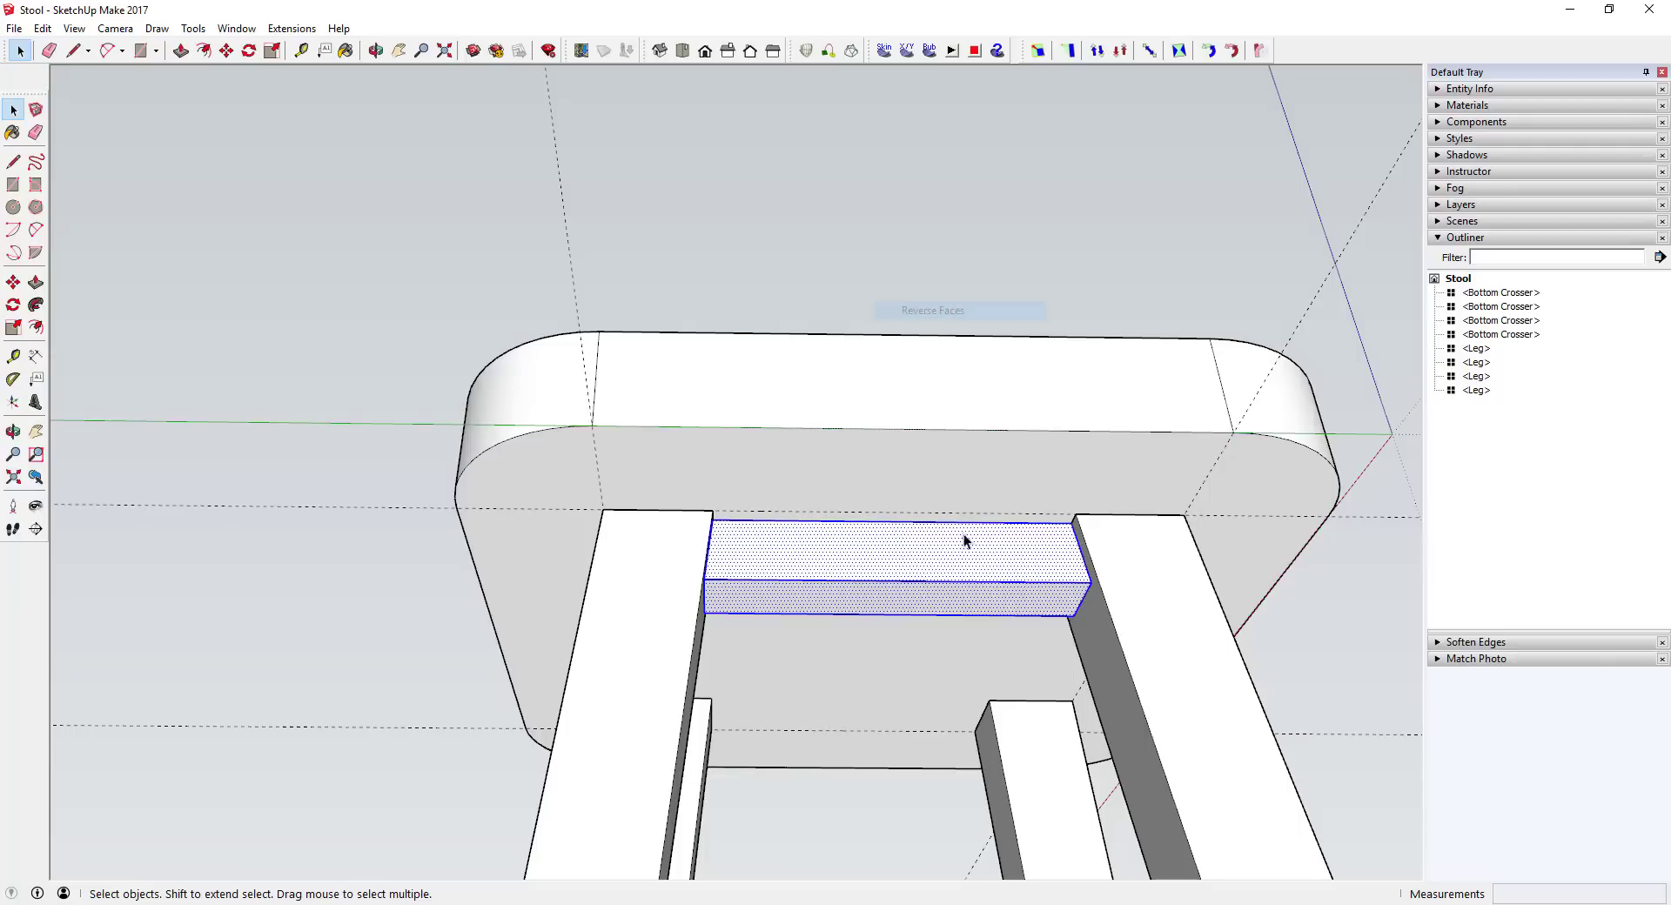
# - Make the selected upper crosspiece a component named Top Crosser and save the model
pyautogui.rightClick(940, 579)
pyautogui.click(1041, 268)
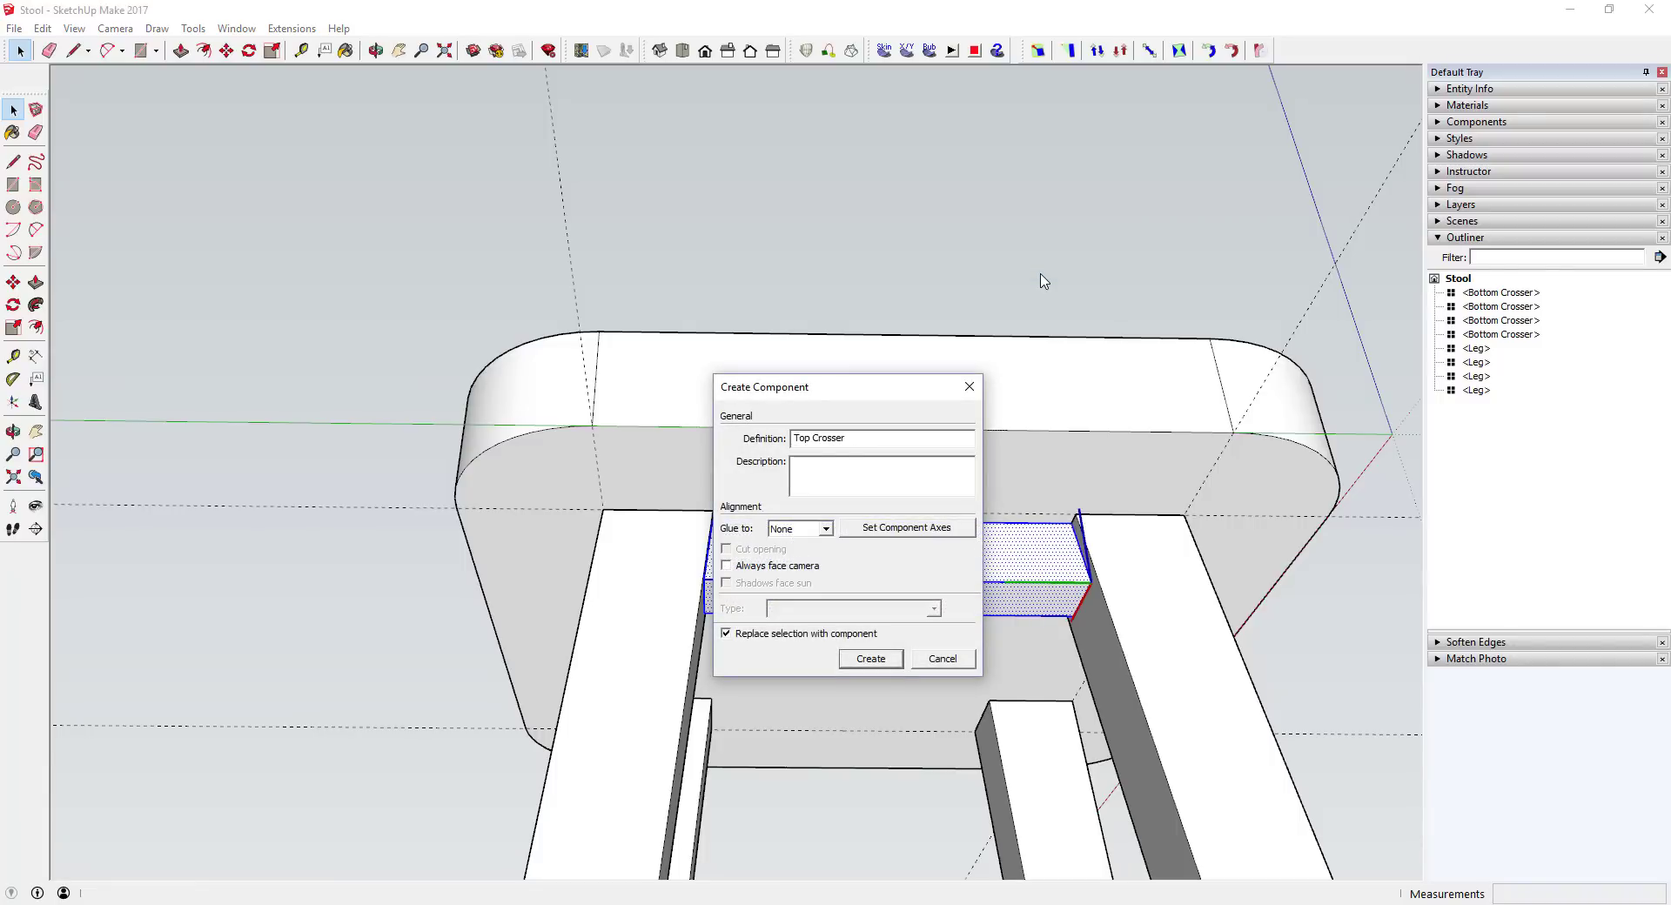
pyautogui.press('Return')
pyautogui.moveTo(1078, 393); pyautogui.dragTo(879, 766, button='middle')
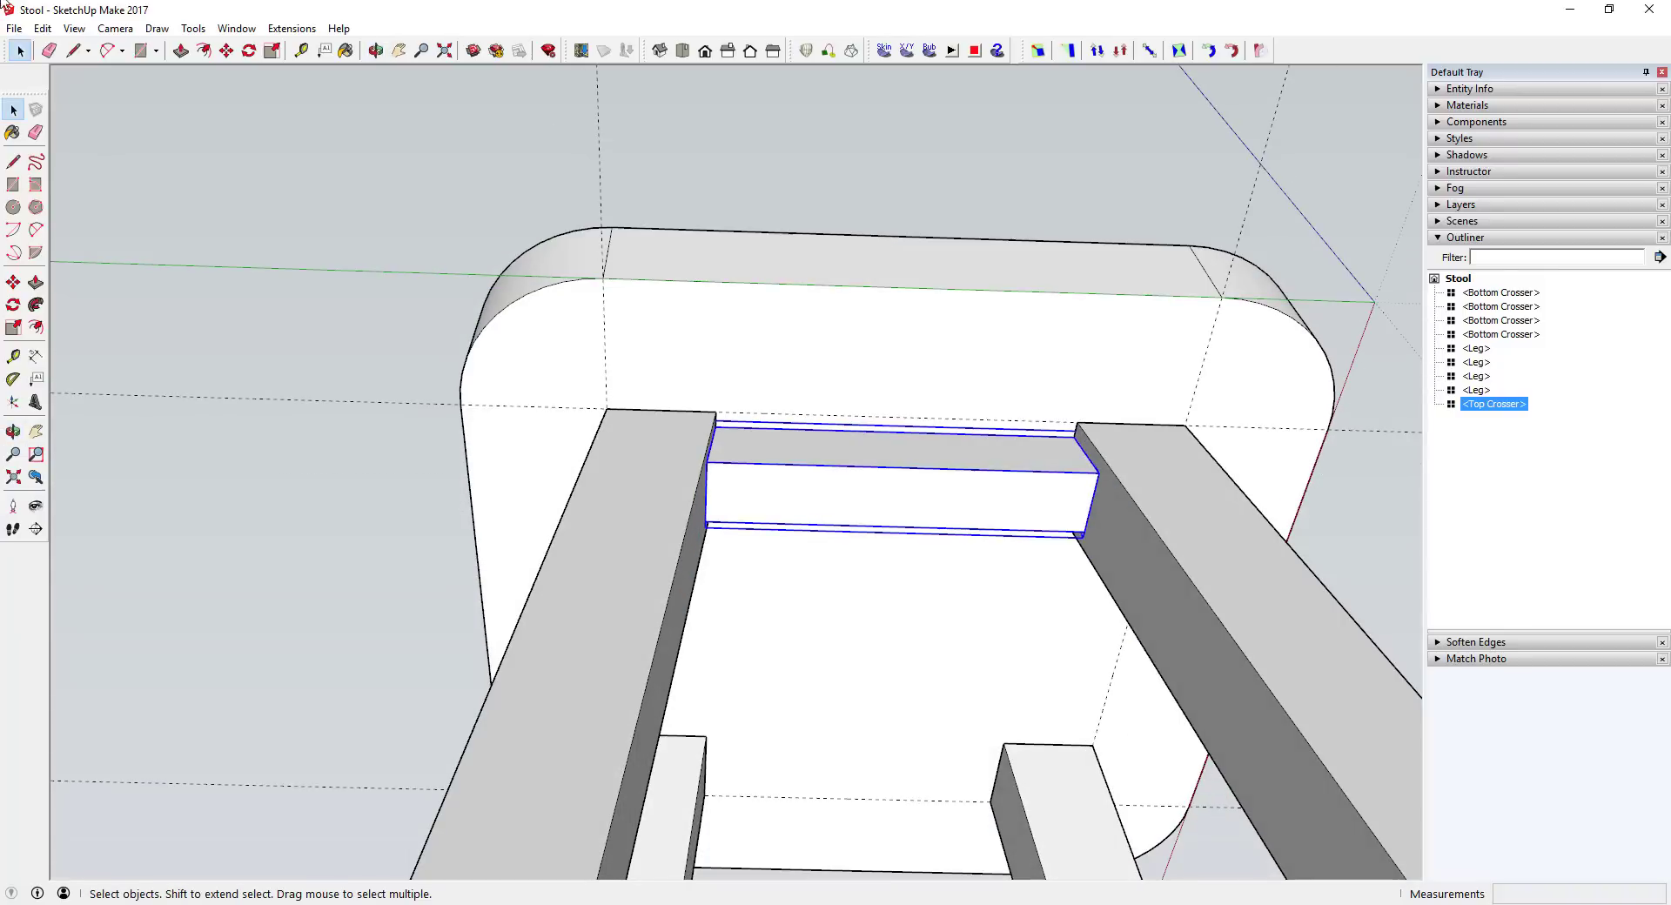
pyautogui.click(19, 32)
pyautogui.click(40, 94)
# - Rotate-copy the Top Crosser 90 degrees about the centre of the seat's underside and repeat the copy three times
pyautogui.scroll(-3, 964, 592)
pyautogui.press('q')
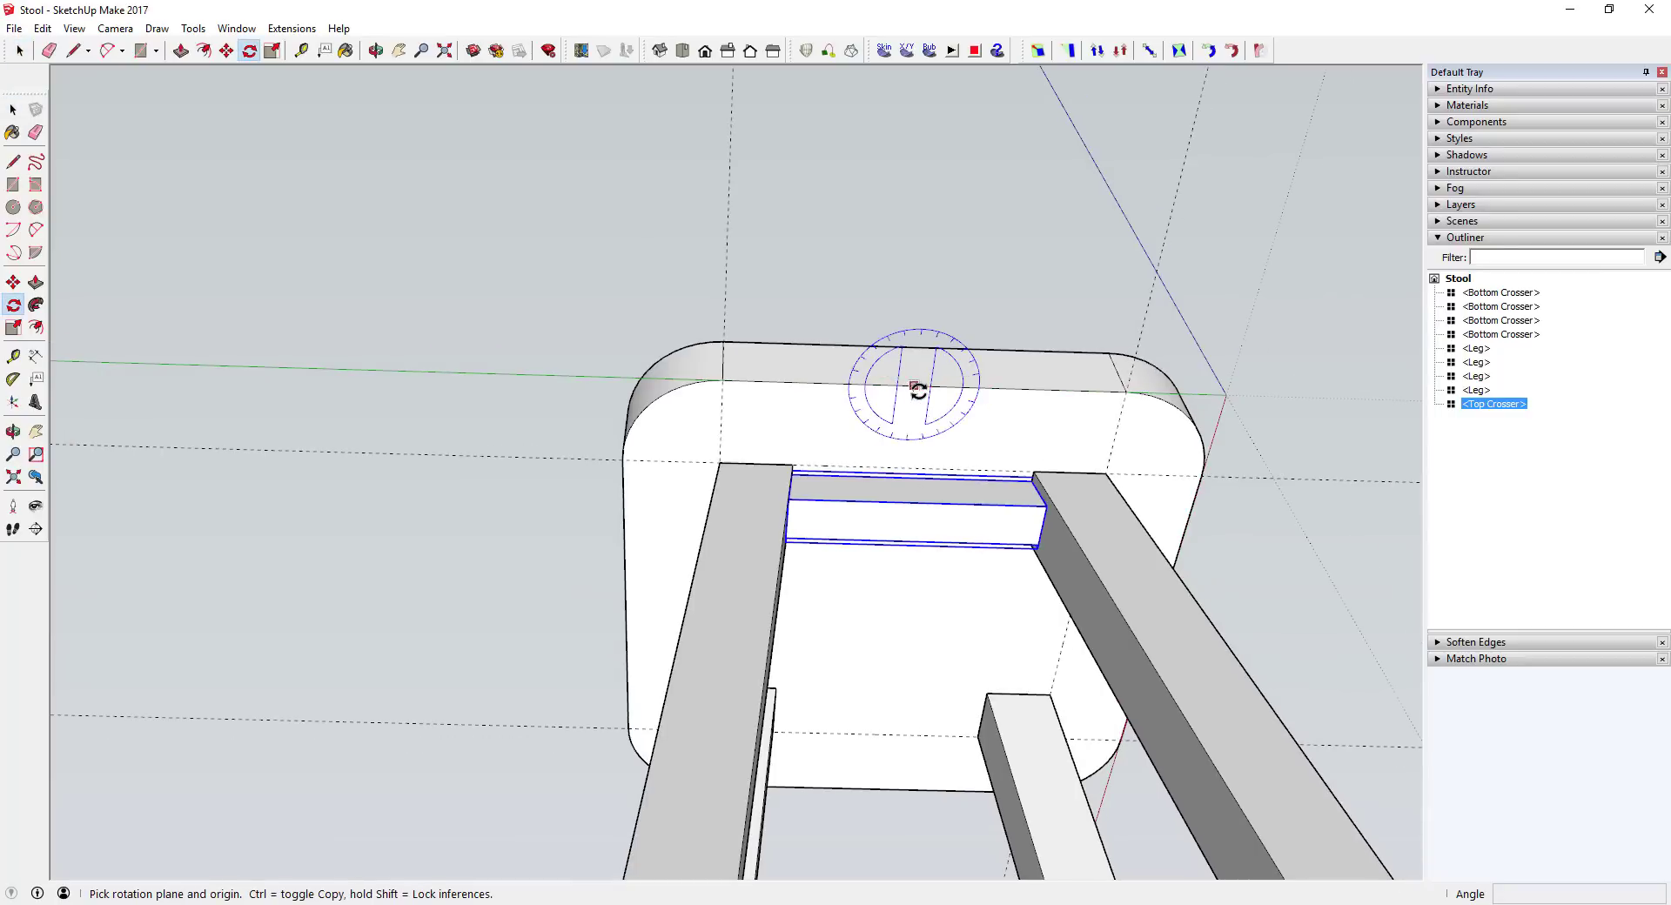
pyautogui.click(895, 615)
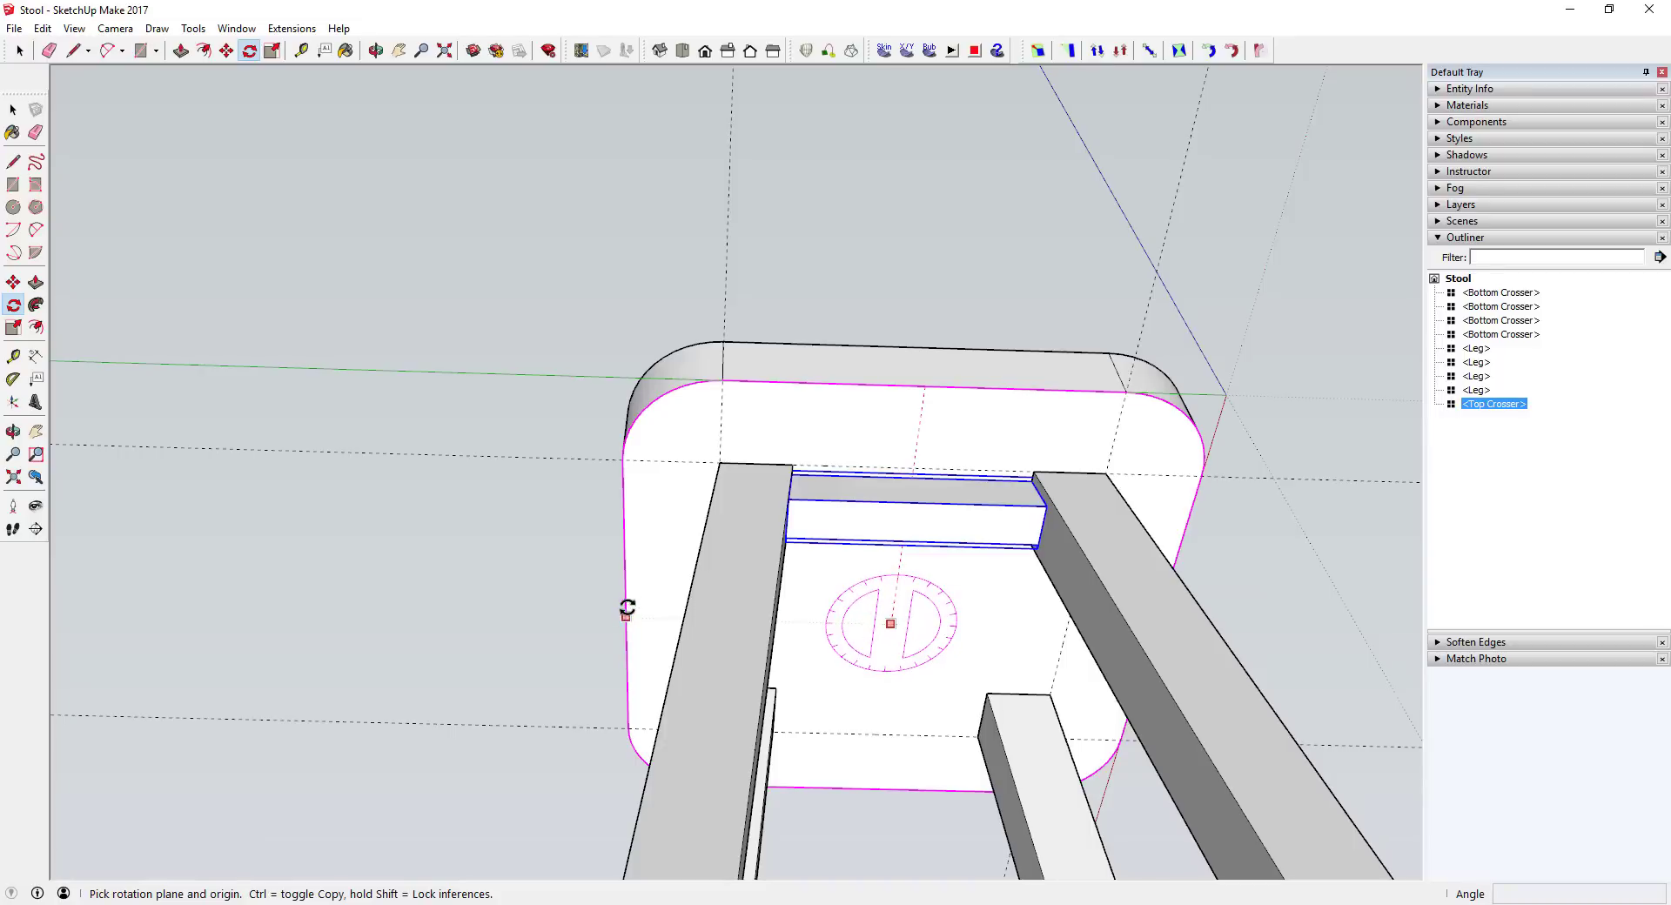
pyautogui.click(923, 389)
pyautogui.click(1224, 614)
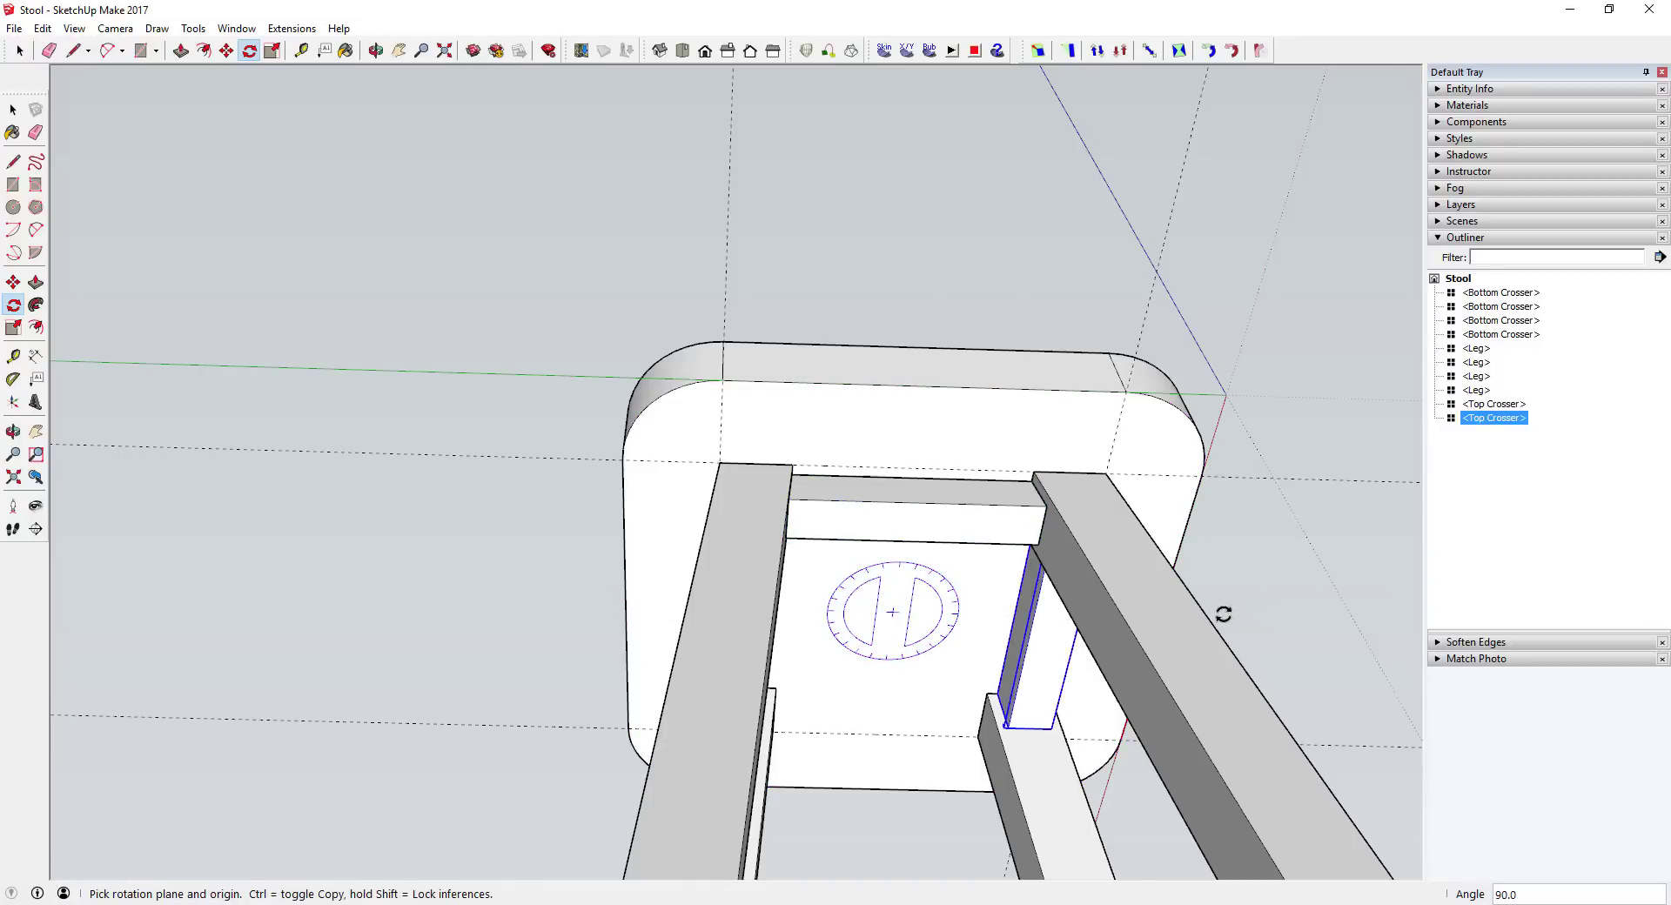
pyautogui.write('*3')
pyautogui.press('Return')
# - Erase the dashed construction guides running through the stool's seat
pyautogui.moveTo(1224, 615); pyautogui.dragTo(941, 567, button='middle')
pyautogui.moveTo(1140, 580); pyautogui.dragTo(970, 765, button='middle')
pyautogui.scroll(-3, 963, 616)
pyautogui.moveTo(962, 615)
pyautogui.mouseDown(button='middle')
pyautogui.moveTo(1102, 706)
pyautogui.moveTo(1170, 693)
pyautogui.mouseUp(button='middle')
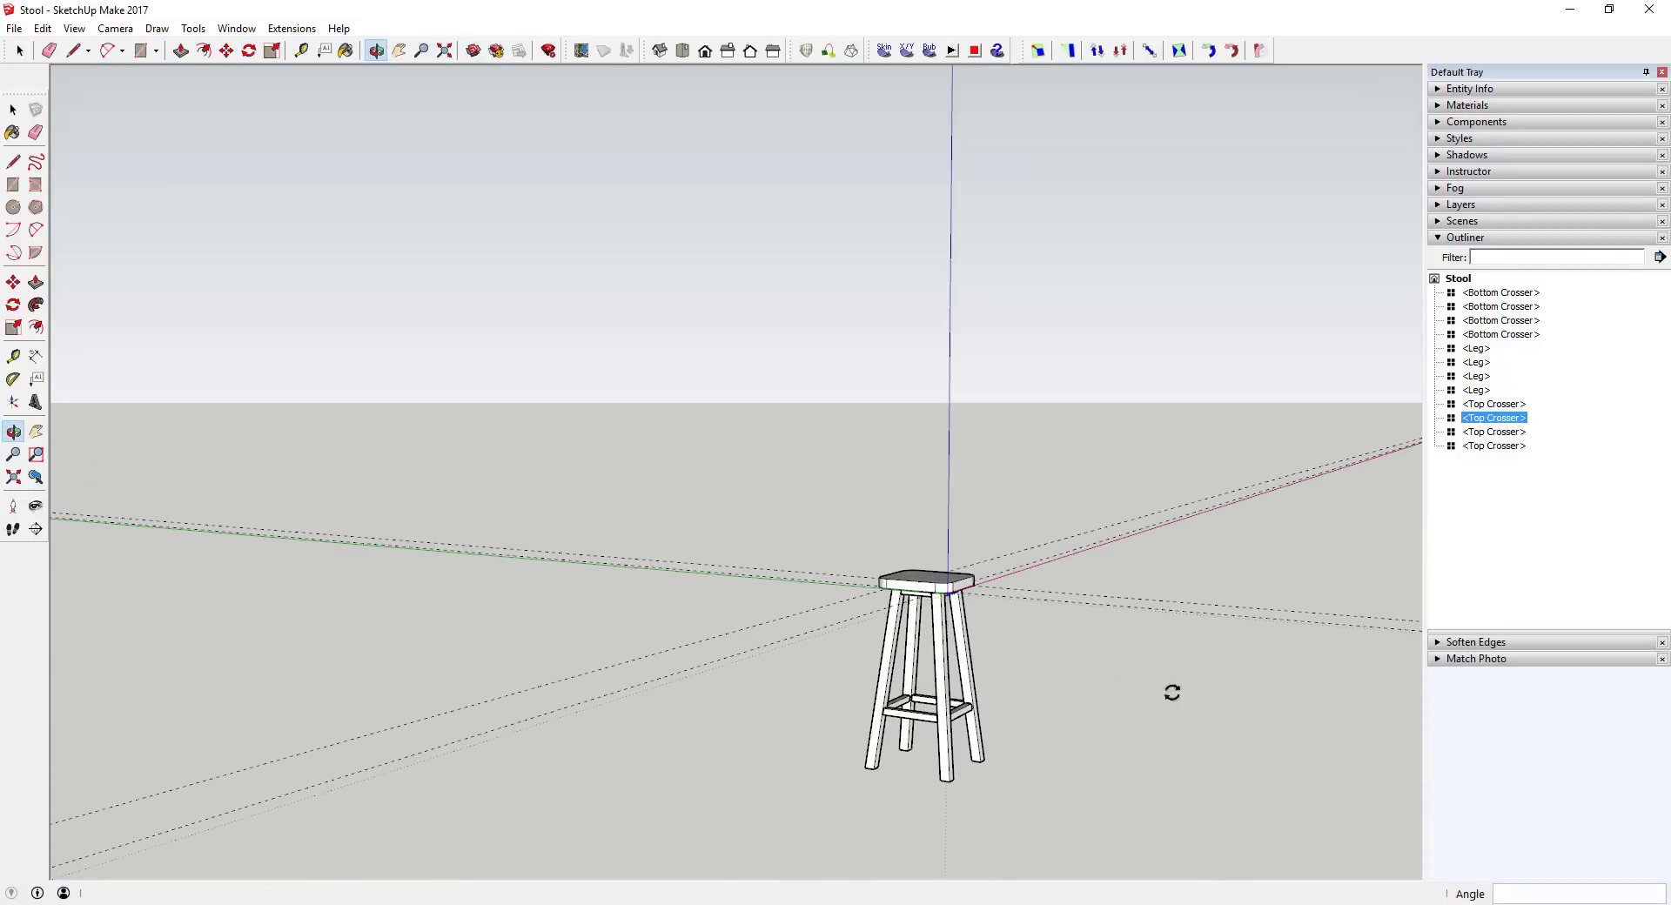
pyautogui.press('e')
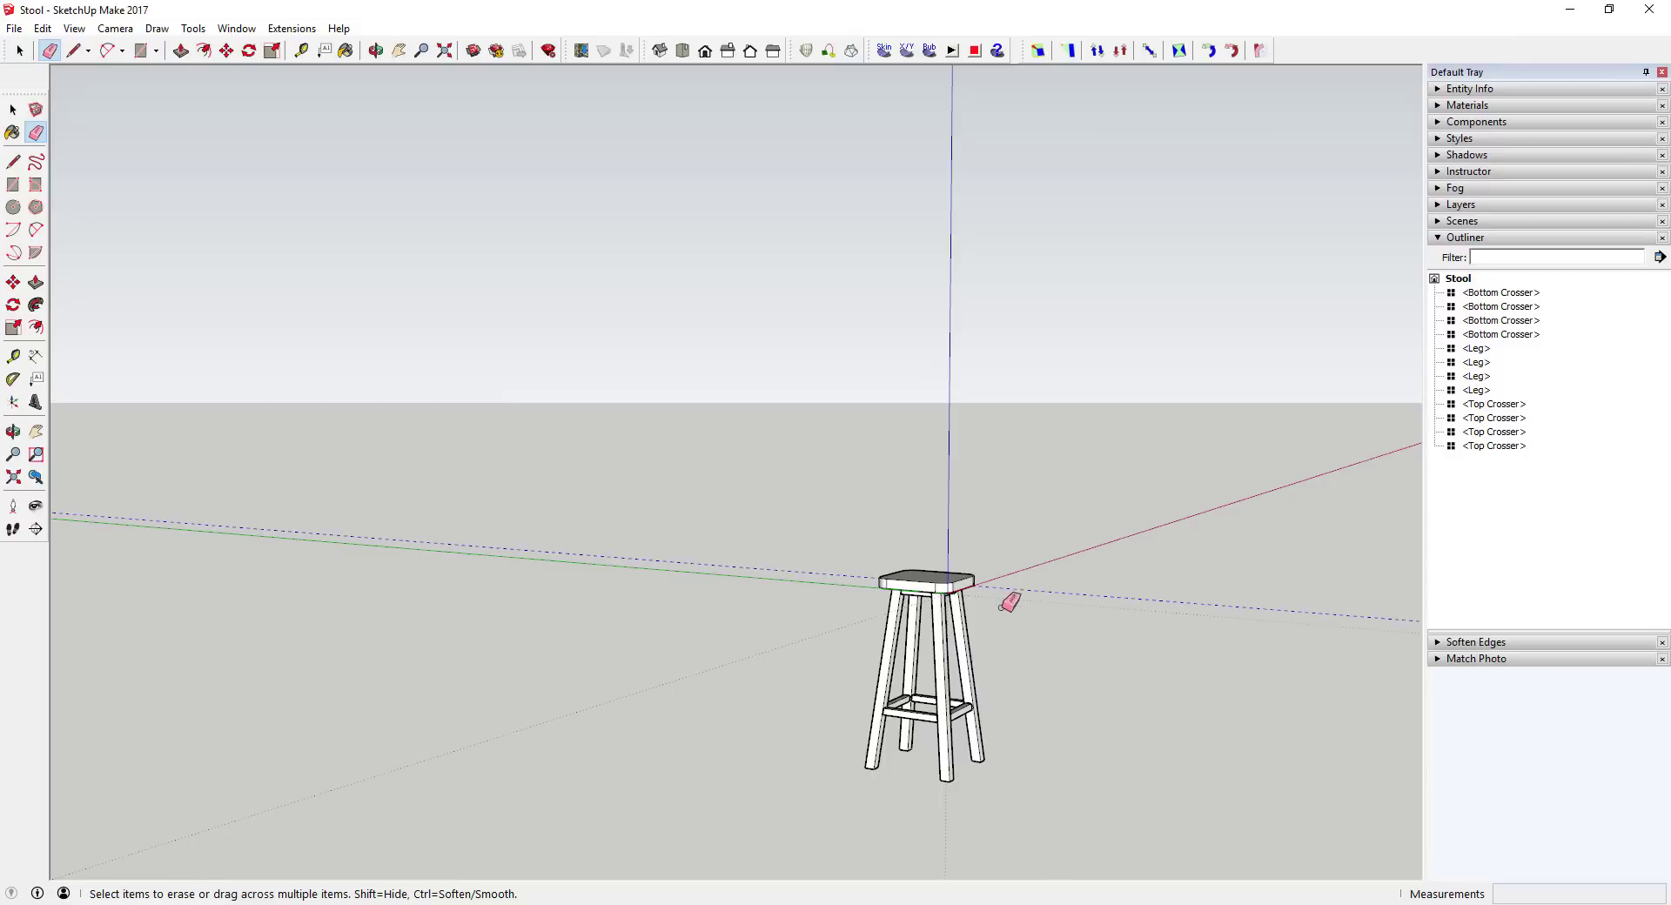
pyautogui.scroll(2, 1018, 696)
pyautogui.moveTo(1029, 772); pyautogui.dragTo(866, 520, button='middle')
pyautogui.press('space')
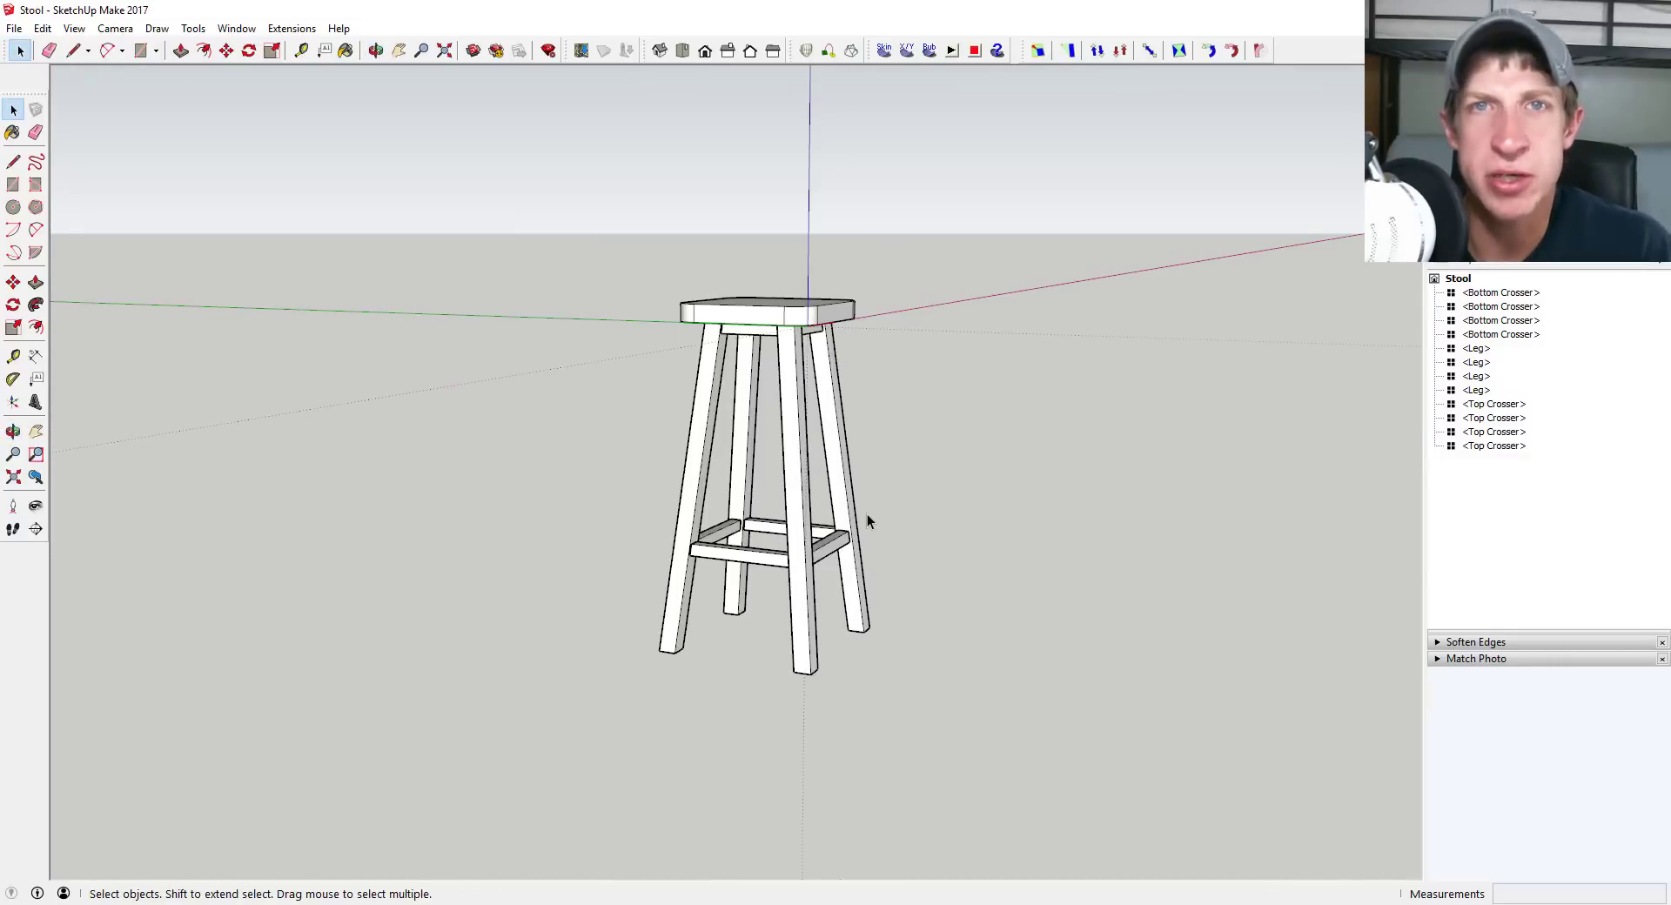